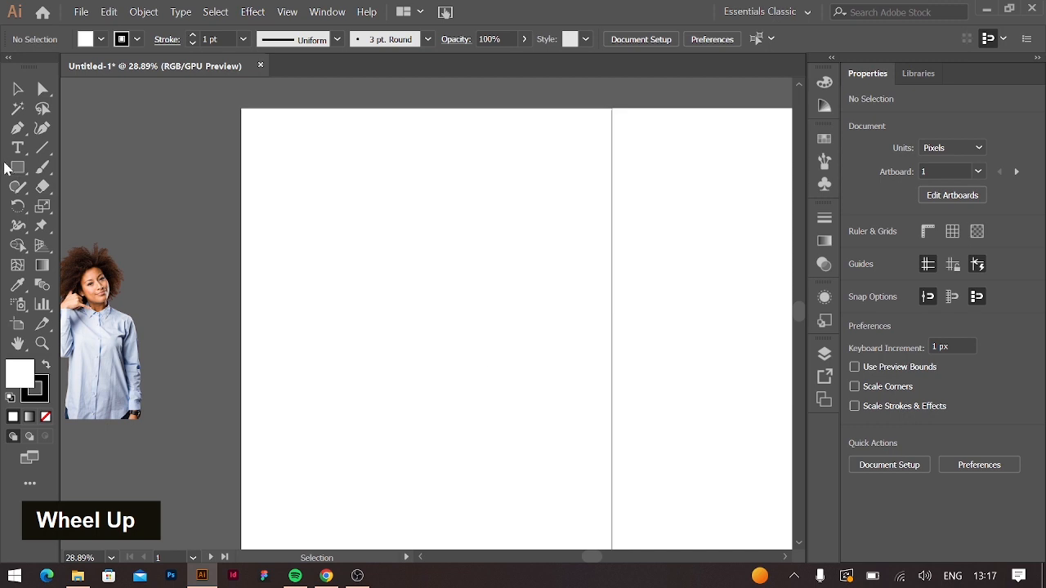
- Draw a 1080 × 1350 px rectangle without a stroke over the first artboard and fill it with a linear gradient
{"action": "left_click_drag", "start_coordinate": [242, 108], "coordinate": [612, 525]}
{"action": "left_click", "coordinate": [916, 282]}
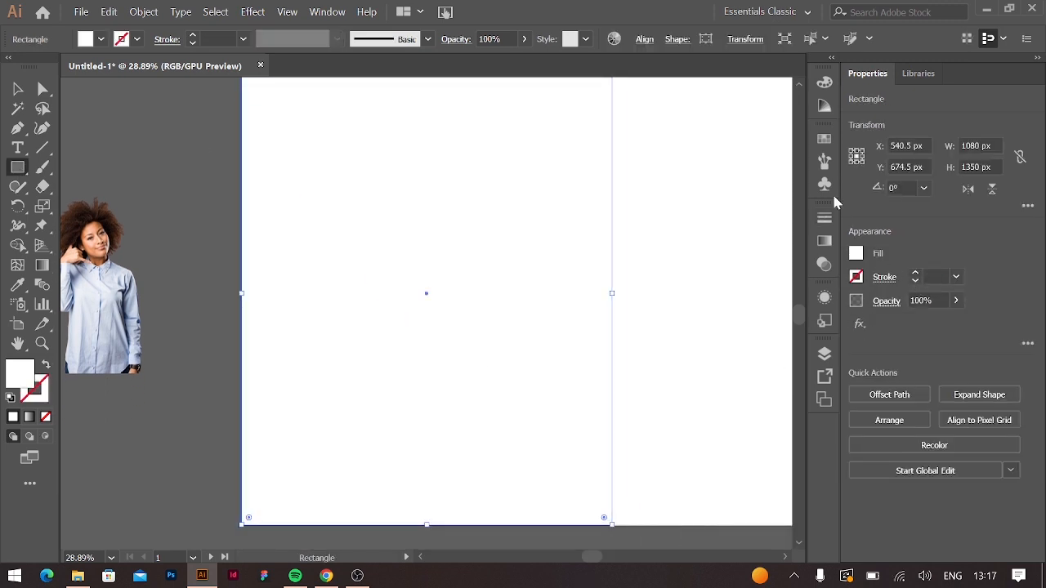
{"action": "left_click", "coordinate": [826, 242]}
{"action": "left_click", "coordinate": [691, 236]}
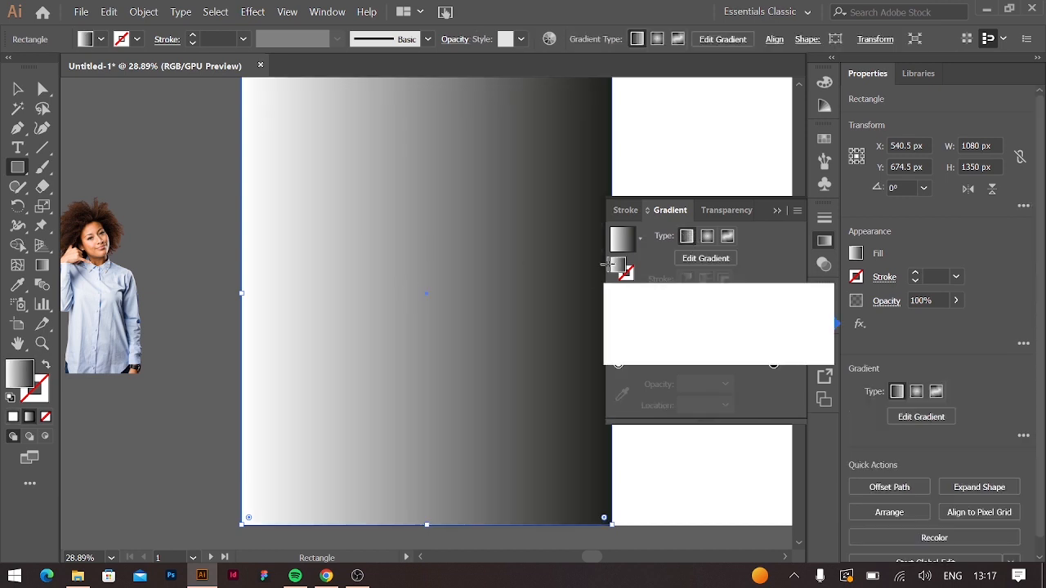
- Change the black end stop of the rectangle's gradient to a medium blue swatch
{"action": "left_click", "coordinate": [764, 482]}
{"action": "double_click", "coordinate": [773, 364]}
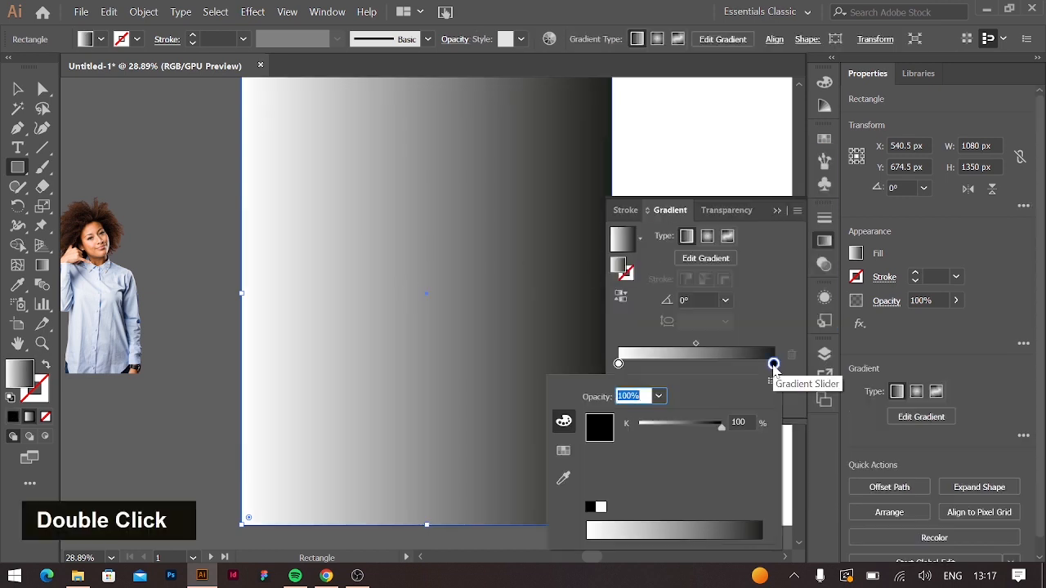
{"action": "left_click", "coordinate": [563, 450]}
{"action": "left_click", "coordinate": [667, 427]}
{"action": "left_click", "coordinate": [655, 427]}
{"action": "left_click", "coordinate": [721, 341]}
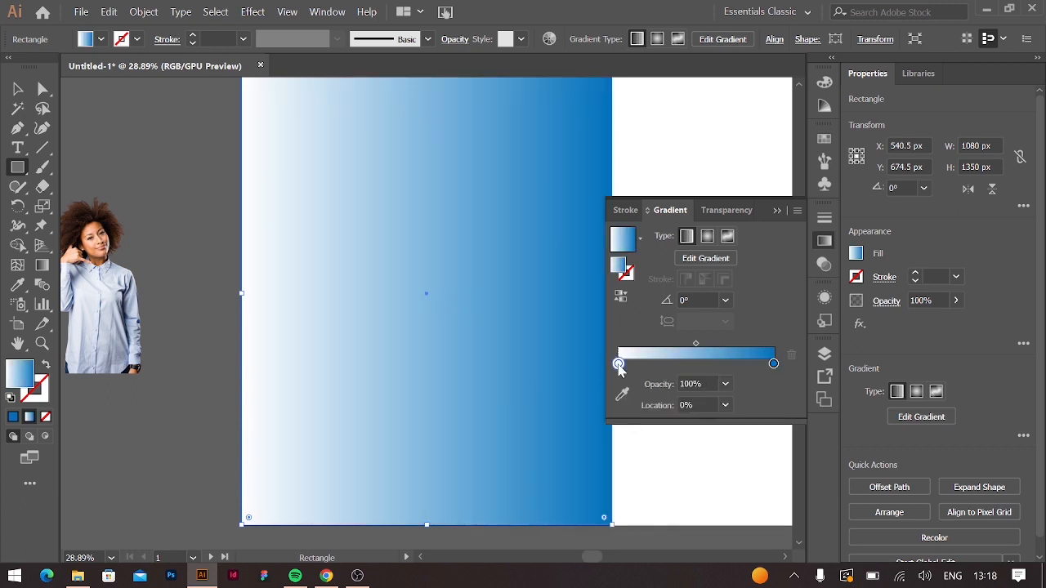
- Change the white start stop of the rectangle's gradient to a light blue swatch
{"action": "double_click", "coordinate": [619, 364]}
{"action": "left_click", "coordinate": [633, 426]}
{"action": "left_click", "coordinate": [644, 427]}
{"action": "left_click", "coordinate": [764, 352]}
- Fine-tune the gradient's end stop with RGB values to the blue 0075C3
{"action": "double_click", "coordinate": [773, 363]}
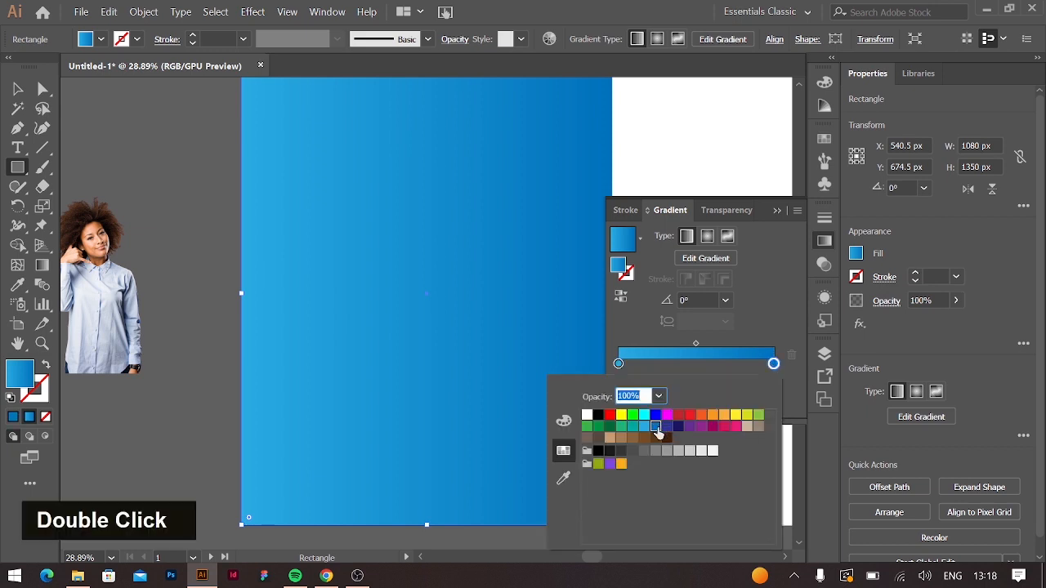
{"action": "left_click", "coordinate": [666, 425]}
{"action": "left_click", "coordinate": [654, 427]}
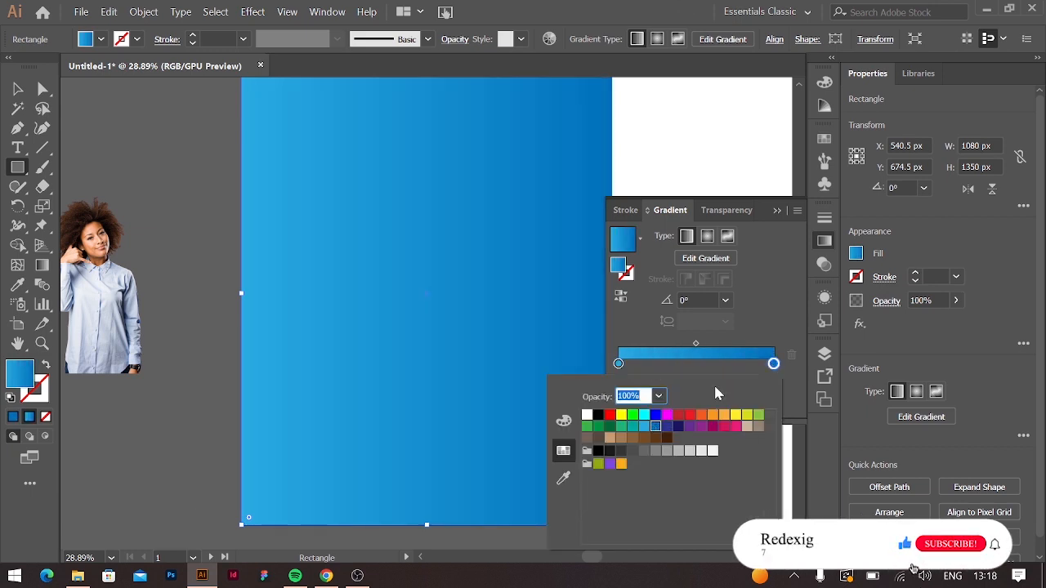
{"action": "left_click", "coordinate": [563, 421]}
{"action": "left_click", "coordinate": [772, 382]}
{"action": "left_click", "coordinate": [817, 434]}
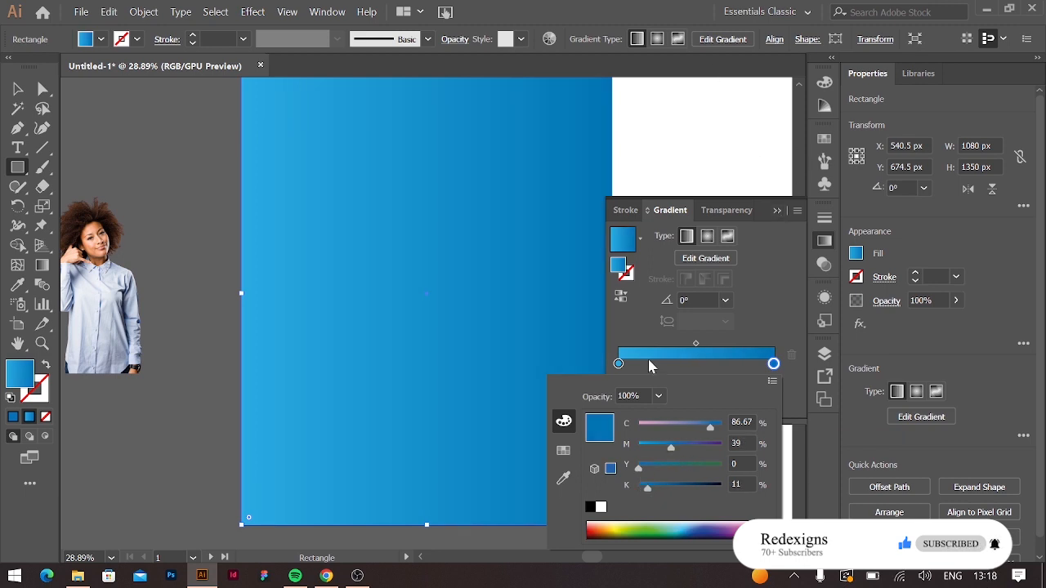
{"action": "double_click", "coordinate": [774, 365]}
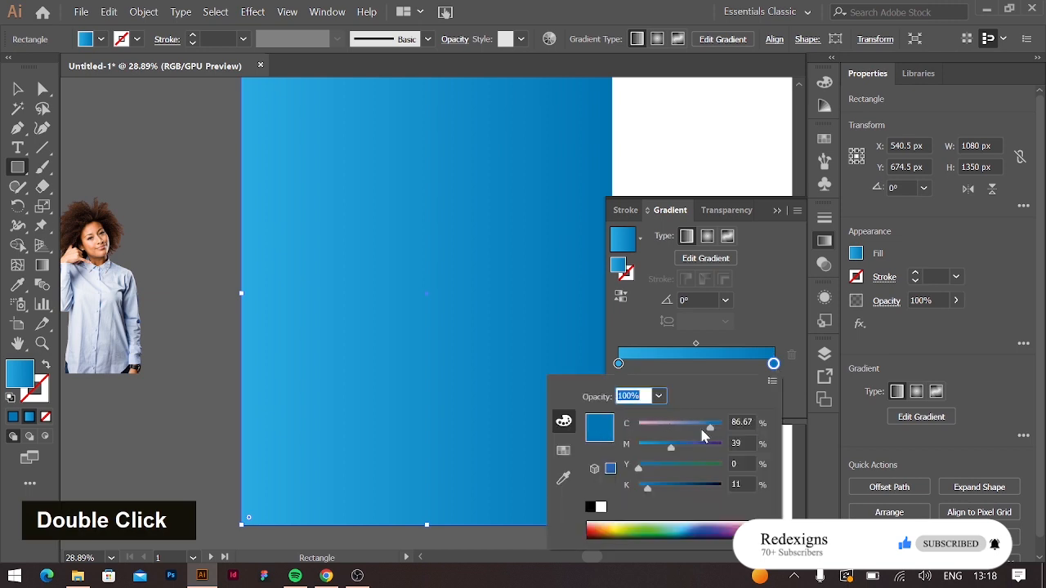
{"action": "left_click", "coordinate": [772, 382]}
{"action": "left_click", "coordinate": [818, 399]}
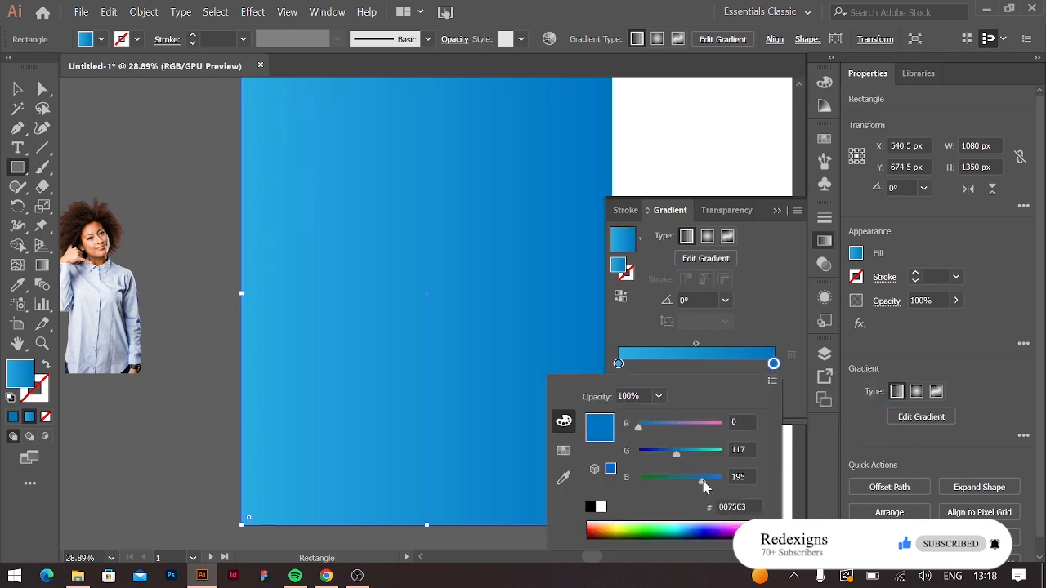
{"action": "key", "text": "Escape"}
- Bring the linked photo of the woman in front of the gradient rectangle and park it beside the artboard
{"action": "left_click_drag", "start_coordinate": [105, 305], "coordinate": [492, 404]}
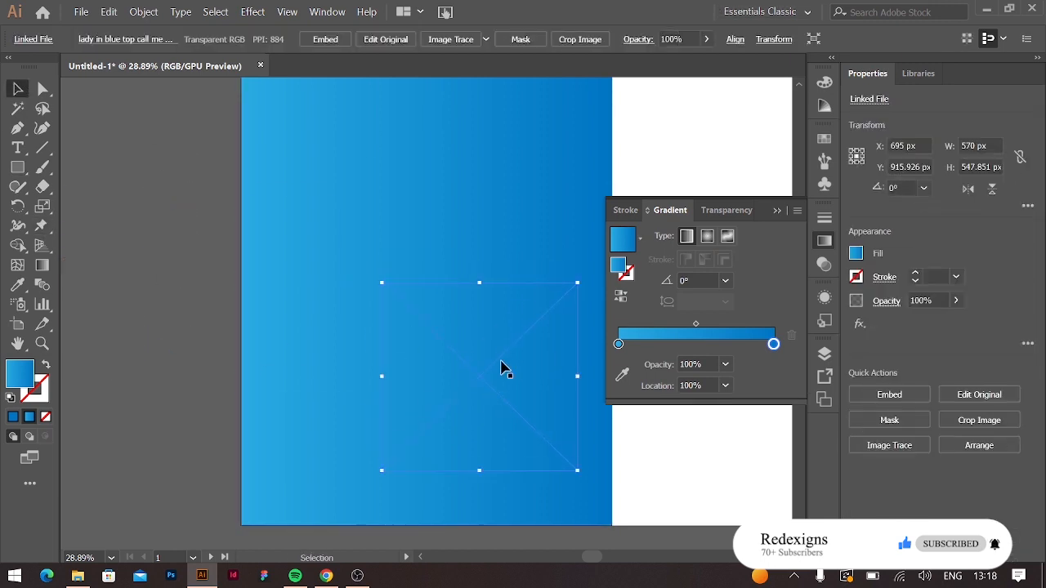
{"action": "key", "text": "ctrl+shift+bracketright"}
{"action": "left_click_drag", "start_coordinate": [507, 367], "coordinate": [175, 362]}
- Lighten the background gradient's start stop to pale blue by lowering its cyan, and shift the gradient midpoint to about 78%
{"action": "left_click", "coordinate": [551, 360]}
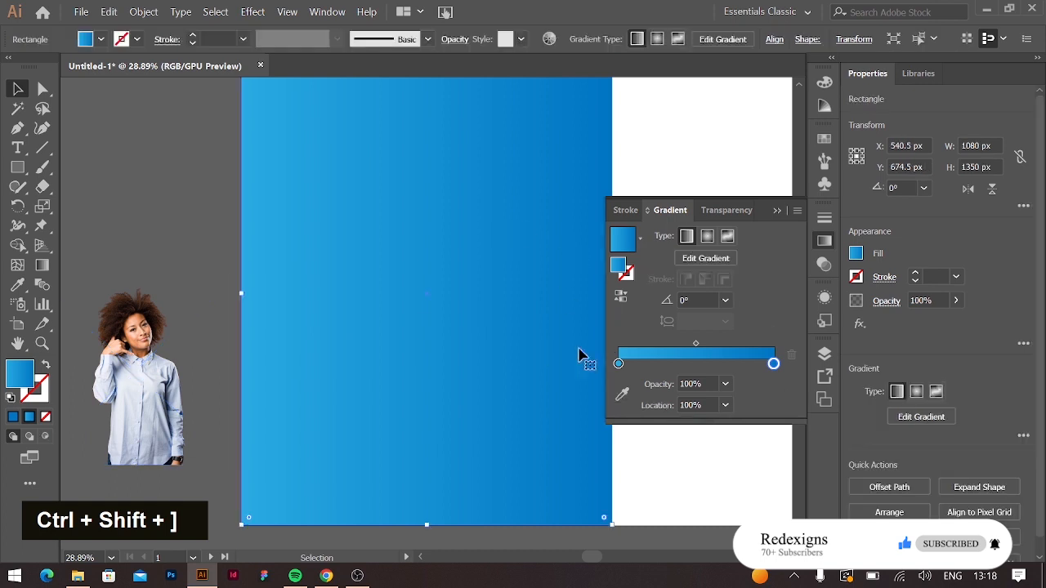
{"action": "double_click", "coordinate": [619, 363]}
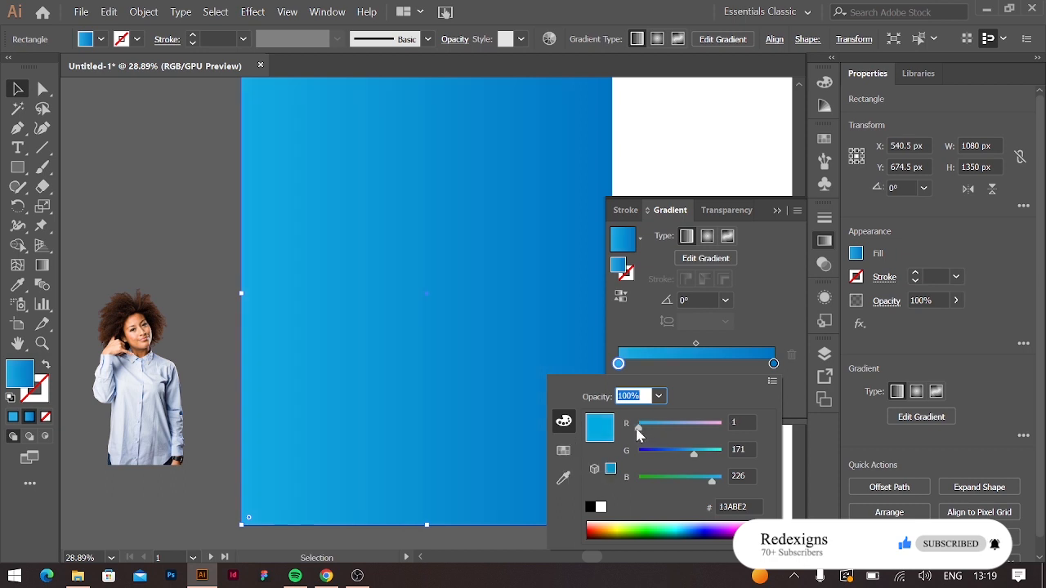
{"action": "left_click", "coordinate": [772, 381]}
{"action": "left_click", "coordinate": [826, 432]}
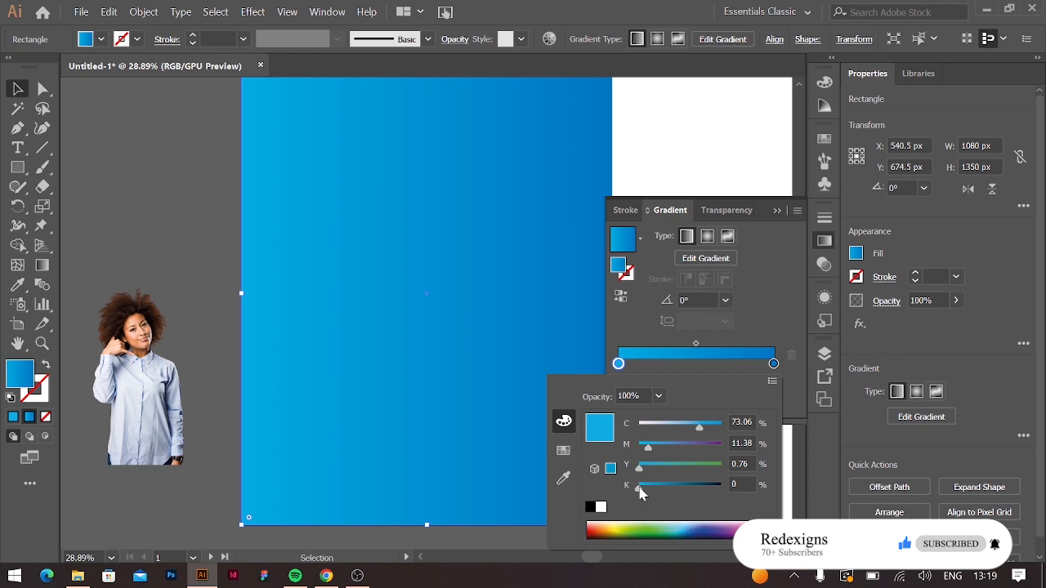
{"action": "left_click_drag", "start_coordinate": [682, 432], "coordinate": [672, 427]}
{"action": "left_click", "coordinate": [742, 327]}
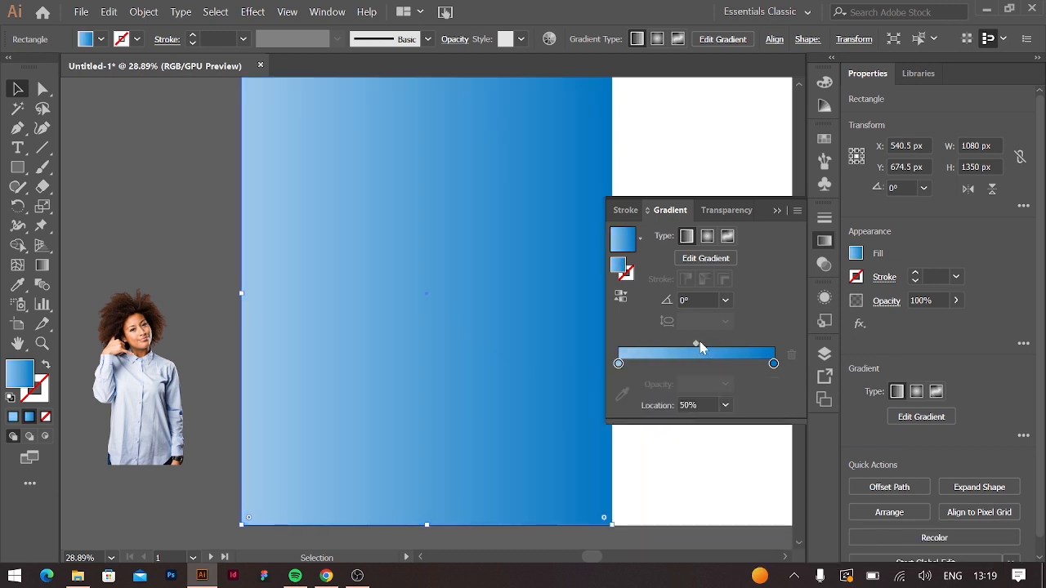
{"action": "left_click_drag", "start_coordinate": [696, 347], "coordinate": [733, 348]}
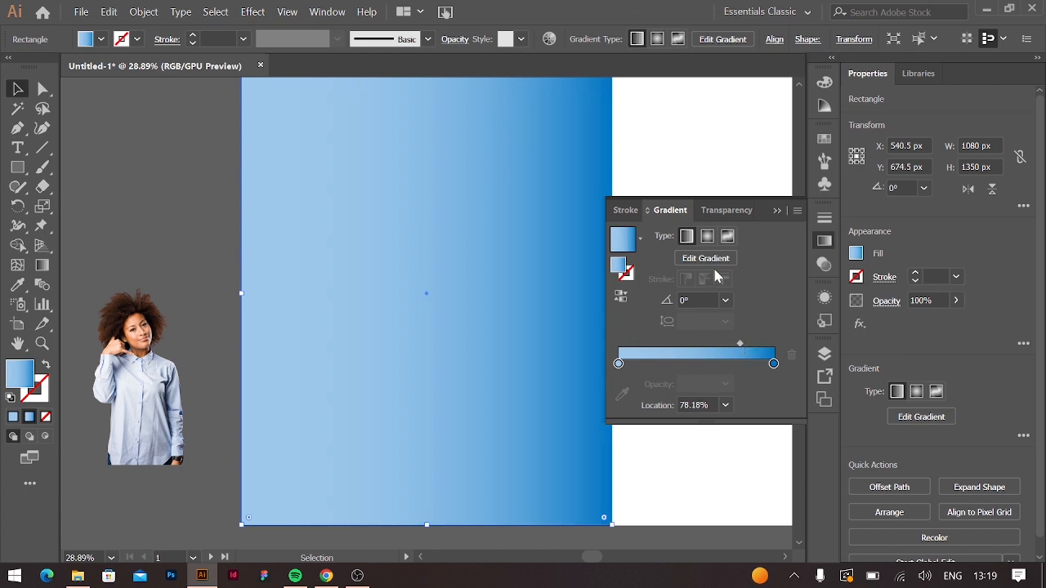
{"action": "left_click", "coordinate": [777, 212]}
- Place the woman's photo over the gradient background and enlarge it proportionally to about 1470 × 1413 px, with her hair below the artboard's upper edge
{"action": "left_click_drag", "start_coordinate": [139, 388], "coordinate": [490, 368]}
{"action": "key", "text": "ctrl+minus"}
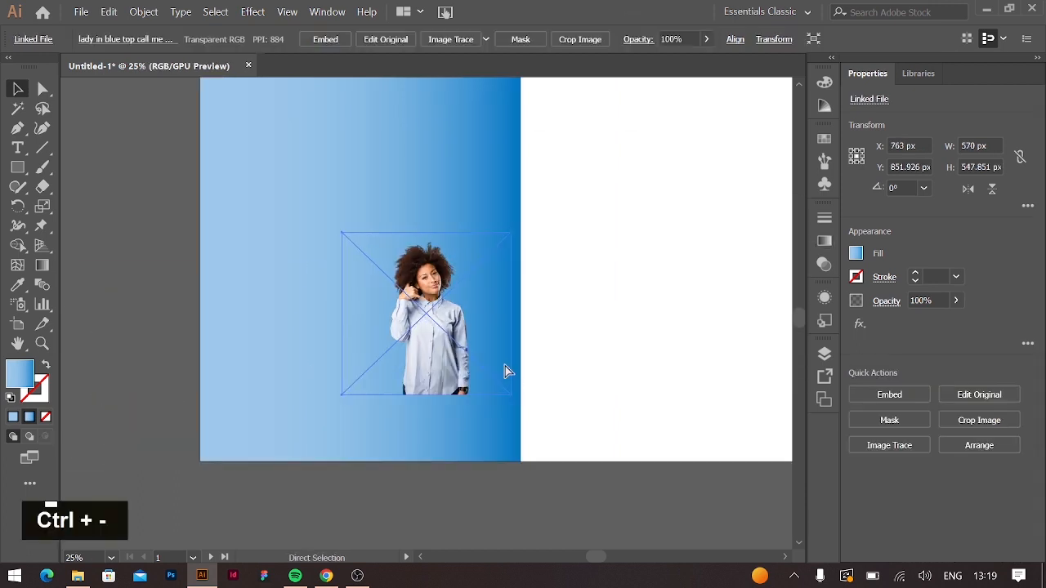
{"action": "scroll", "coordinate": [504, 367], "scroll_direction": "up", "scroll_amount": 2}
{"action": "left_click", "coordinate": [424, 332], "text": "shift"}
{"action": "double_click", "coordinate": [421, 334]}
{"action": "left_click_drag", "start_coordinate": [425, 336], "coordinate": [434, 125]}
{"action": "scroll", "coordinate": [465, 392], "scroll_direction": "down", "scroll_amount": 2}
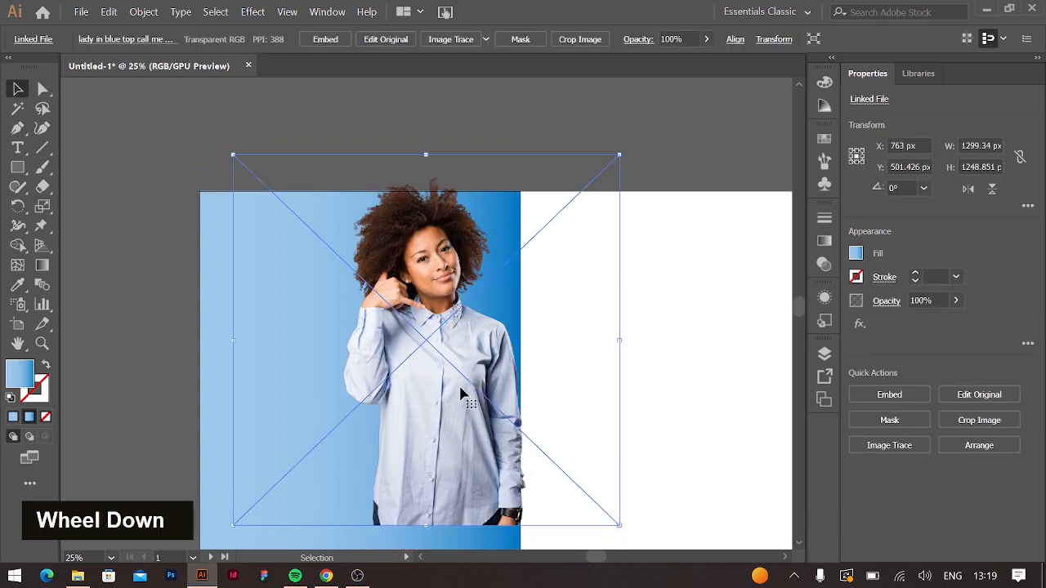
{"action": "left_click_drag", "start_coordinate": [423, 224], "coordinate": [423, 169]}
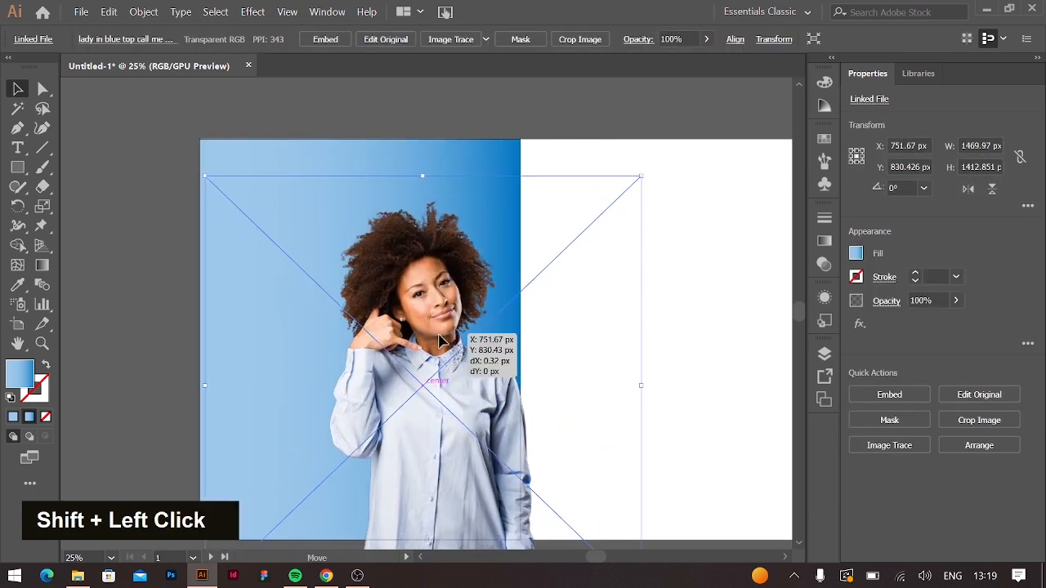
{"action": "left_click", "coordinate": [696, 322]}
{"action": "scroll", "coordinate": [595, 367], "scroll_direction": "left", "scroll_amount": 2}
{"action": "scroll", "coordinate": [595, 367], "scroll_direction": "left", "scroll_amount": 1}
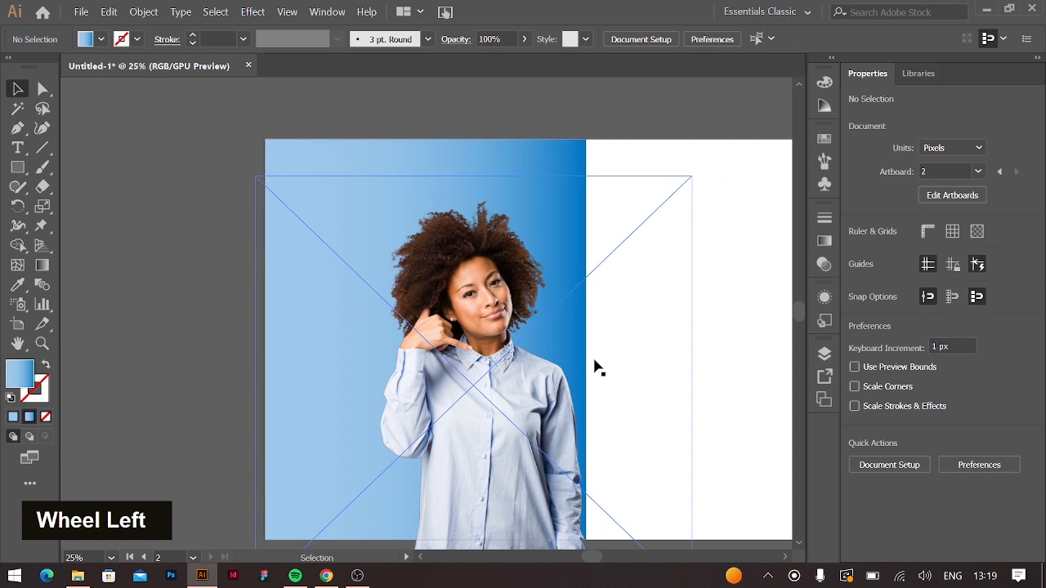
{"action": "key", "text": "backslash"}
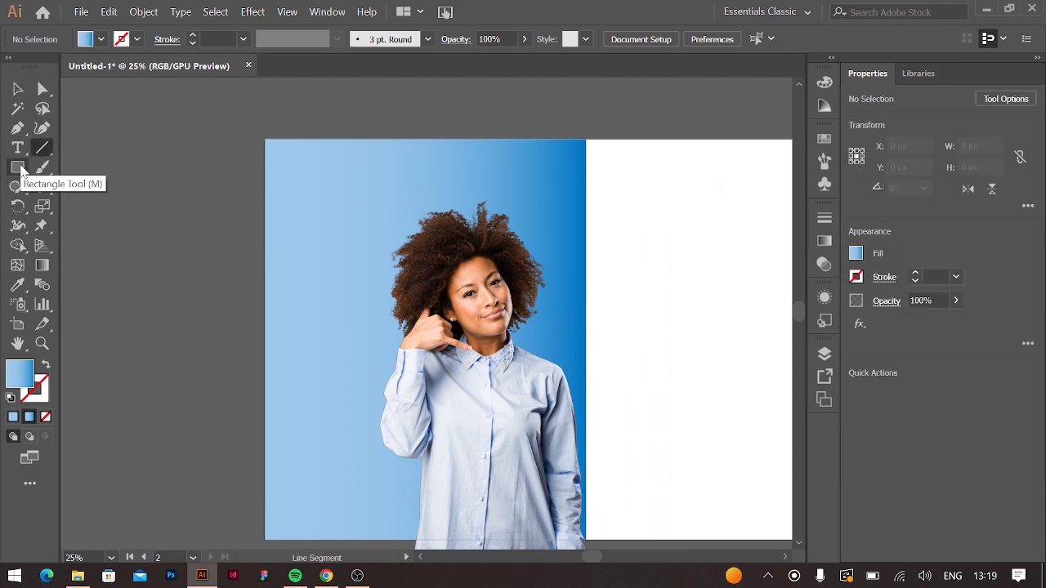
{"action": "scroll", "coordinate": [268, 215], "scroll_direction": "left", "scroll_amount": 5}
{"action": "scroll", "coordinate": [269, 214], "scroll_direction": "down", "scroll_amount": 3}
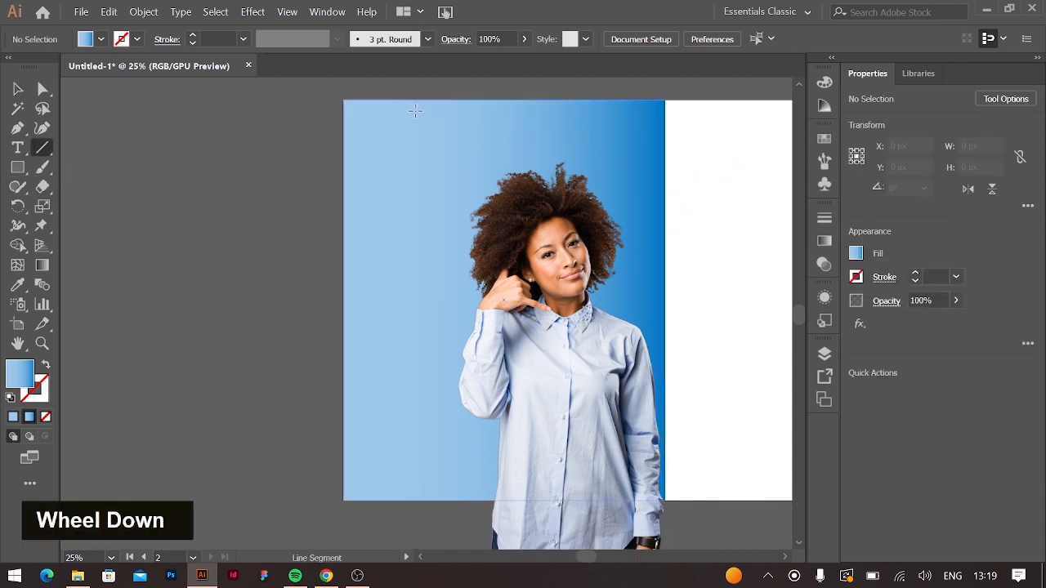
{"action": "key", "text": "v"}
{"action": "left_click", "coordinate": [481, 117]}
{"action": "left_click_drag", "start_coordinate": [481, 117], "coordinate": [117, 109], "text": "alt"}
{"action": "key", "text": "BackSpace"}
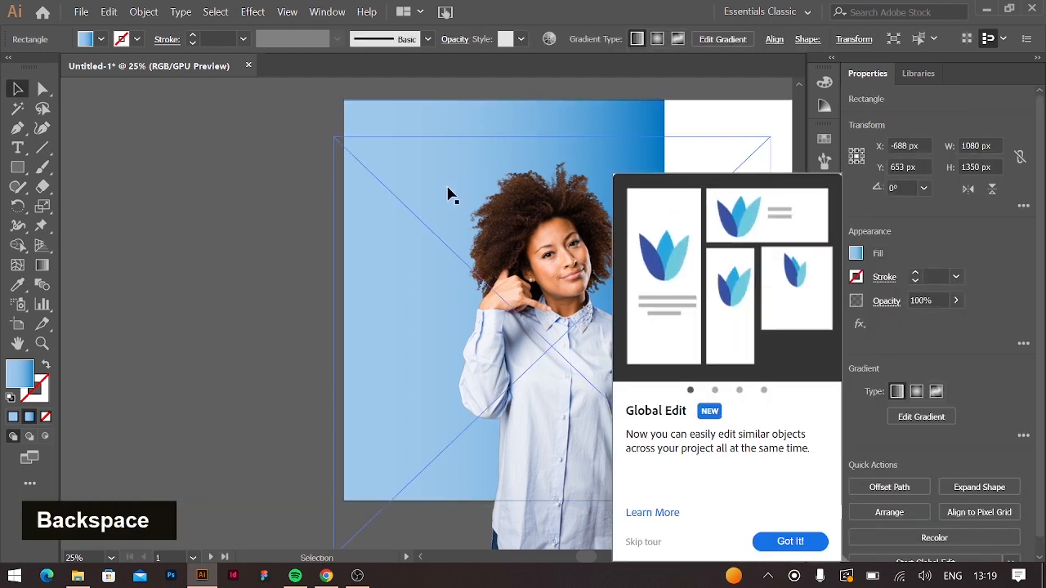
- Draw a 1079 × 608 px gradient rectangle across the lower part of the first artboard and set its gradient angle to -90°
{"action": "key", "text": "m"}
{"action": "mouse_move", "coordinate": [344, 321]}
{"action": "left_mouse_down"}
{"action": "mouse_move", "coordinate": [641, 449]}
{"action": "mouse_move", "coordinate": [665, 499]}
{"action": "left_mouse_up"}
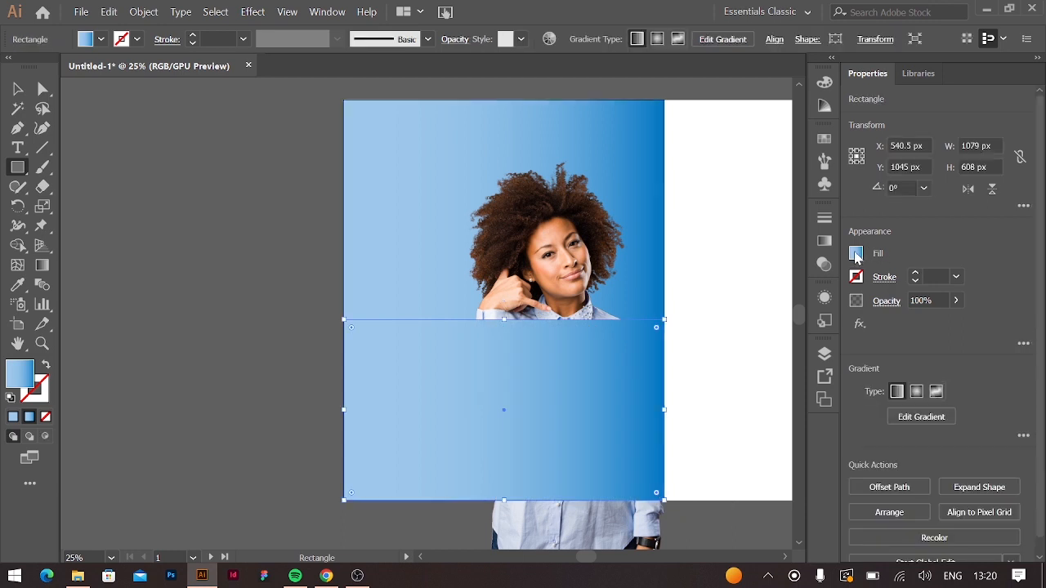
{"action": "left_click", "coordinate": [827, 245]}
{"action": "left_click", "coordinate": [725, 300]}
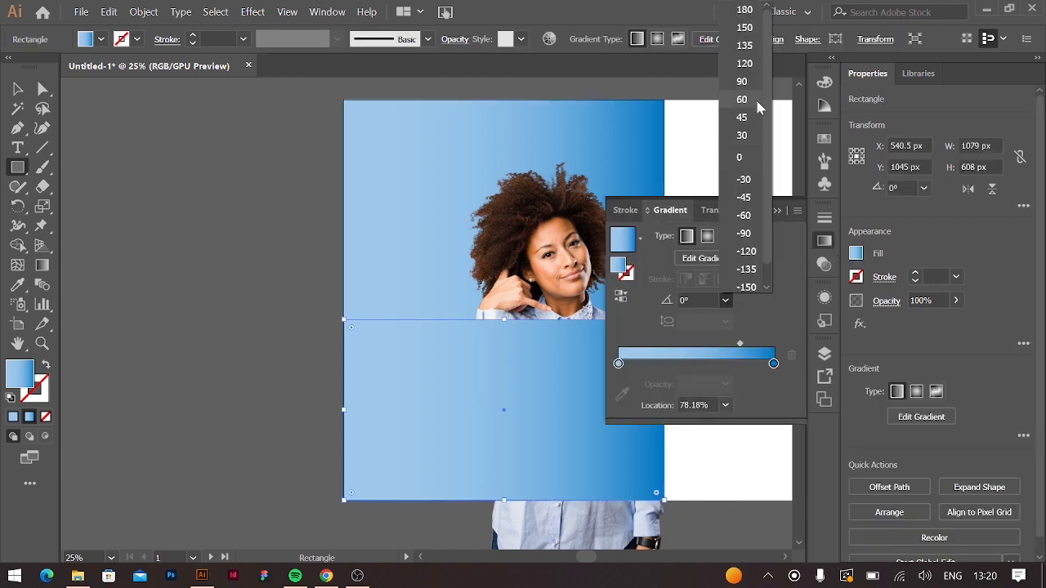
{"action": "left_click", "coordinate": [742, 81]}
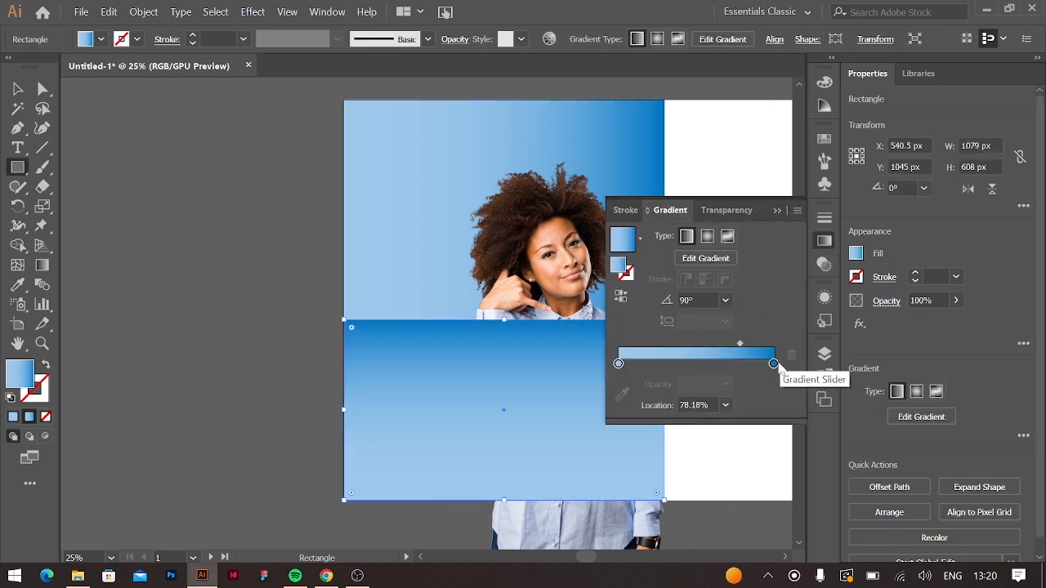
{"action": "left_click", "coordinate": [725, 300]}
{"action": "left_click", "coordinate": [746, 251]}
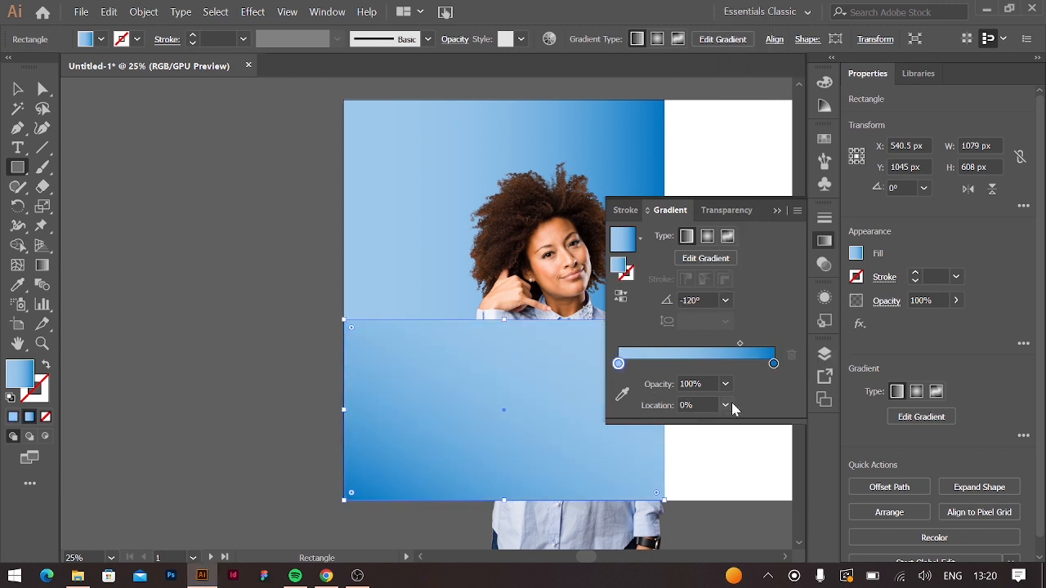
{"action": "left_click", "coordinate": [725, 300]}
{"action": "left_click", "coordinate": [746, 237]}
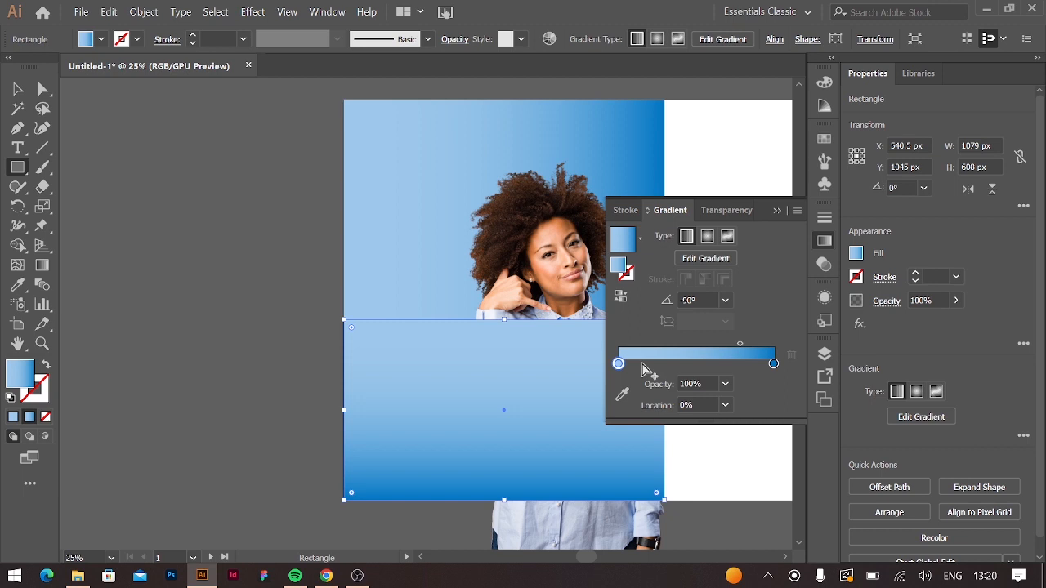
- Fade the lower rectangle over the photo by setting its start stop opacity to 0% and the gradient midpoint to about 43%
{"action": "left_click", "coordinate": [725, 384]}
{"action": "left_click", "coordinate": [743, 188]}
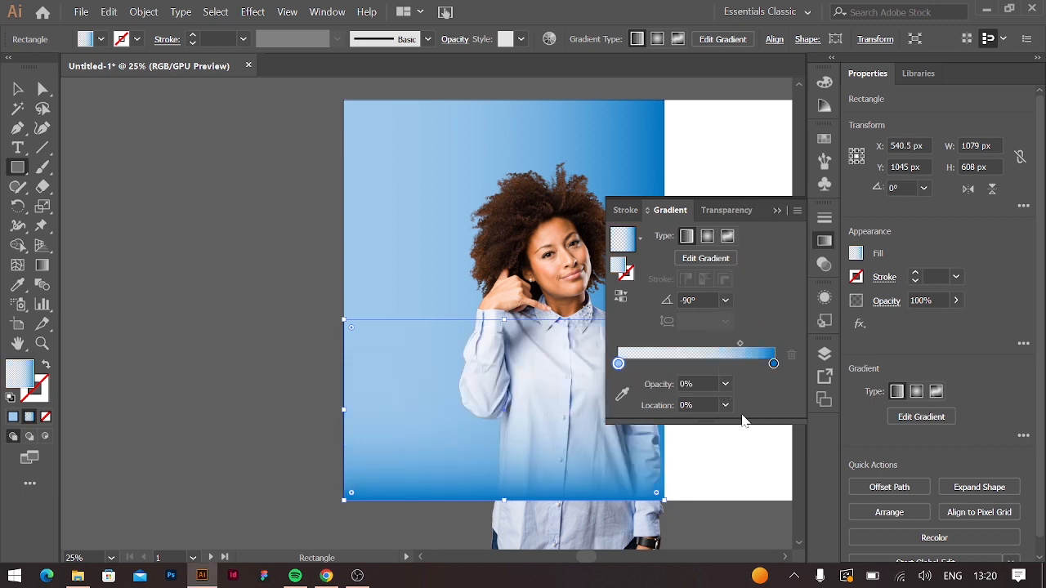
{"action": "left_click_drag", "start_coordinate": [744, 348], "coordinate": [686, 349]}
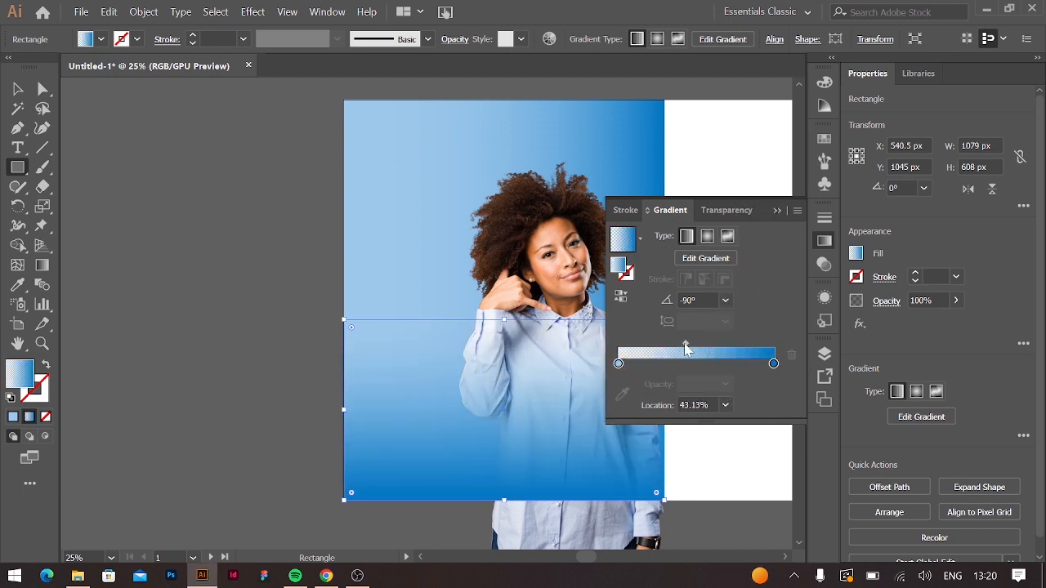
{"action": "left_click", "coordinate": [227, 274]}
{"action": "left_click", "coordinate": [778, 211]}
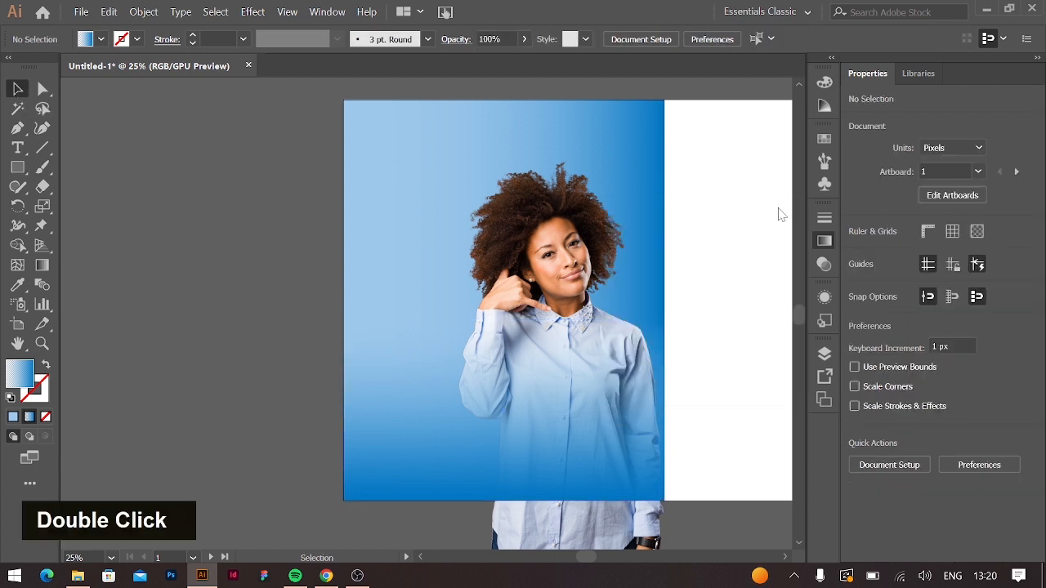
- Move the woman's photo slightly upward on the first artboard
{"action": "scroll", "coordinate": [726, 273], "scroll_direction": "right", "scroll_amount": 3}
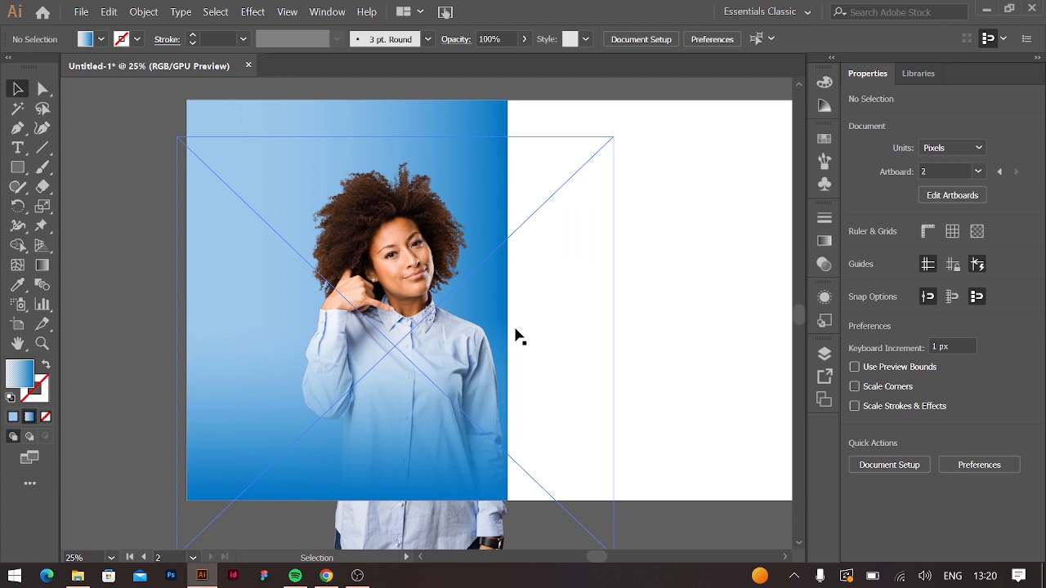
{"action": "left_click_drag", "start_coordinate": [425, 271], "coordinate": [425, 261]}
{"action": "left_click", "coordinate": [679, 348]}
- Add a placeholder point text object outside the first artboard, to its left, and search the font list for "out"
{"action": "left_click", "coordinate": [17, 166]}
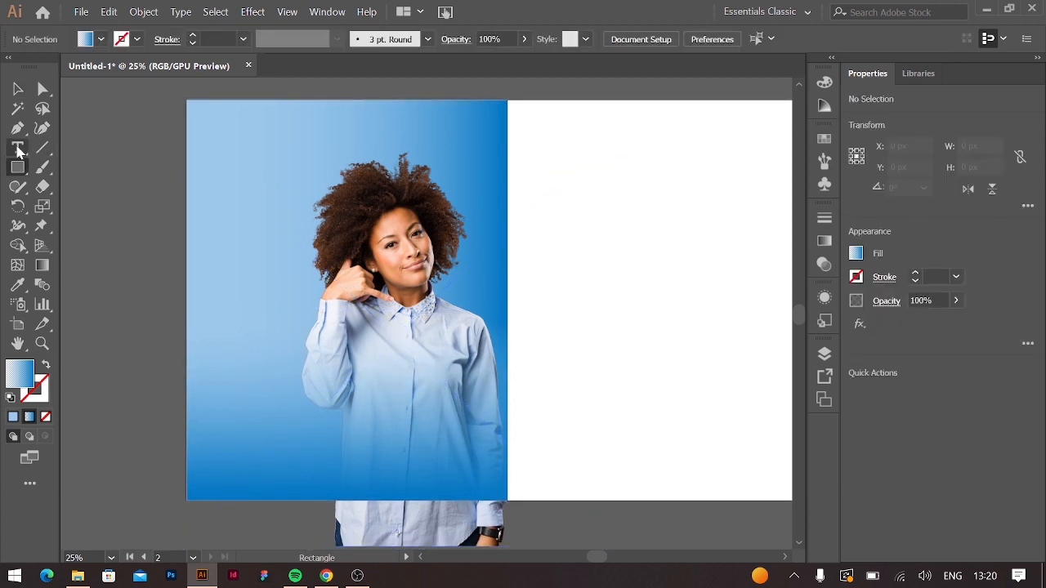
{"action": "key", "text": "t"}
{"action": "scroll", "coordinate": [179, 204], "scroll_direction": "left", "scroll_amount": 4}
{"action": "left_click", "coordinate": [226, 249]}
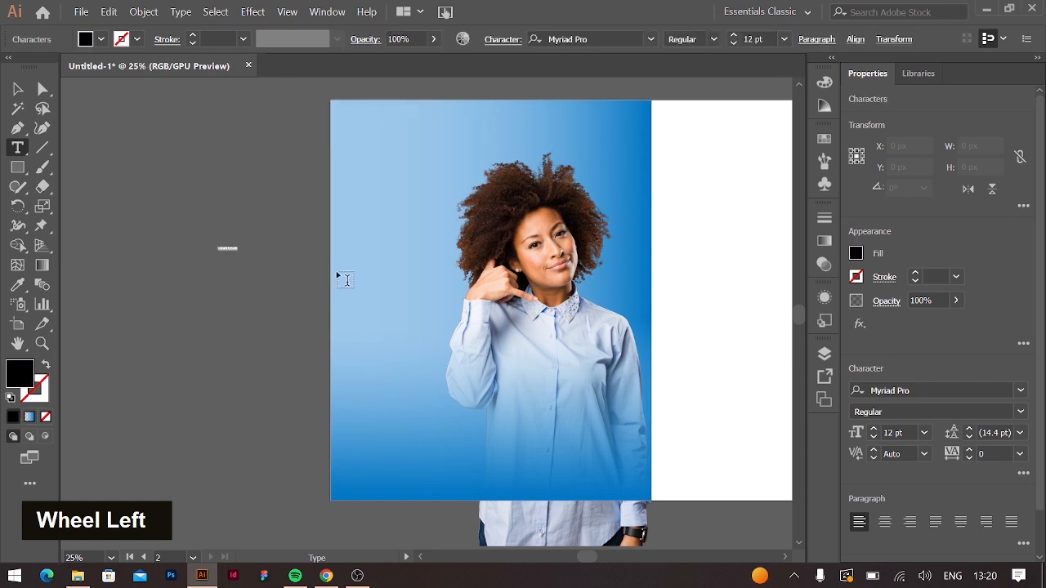
{"action": "left_click", "coordinate": [1020, 389]}
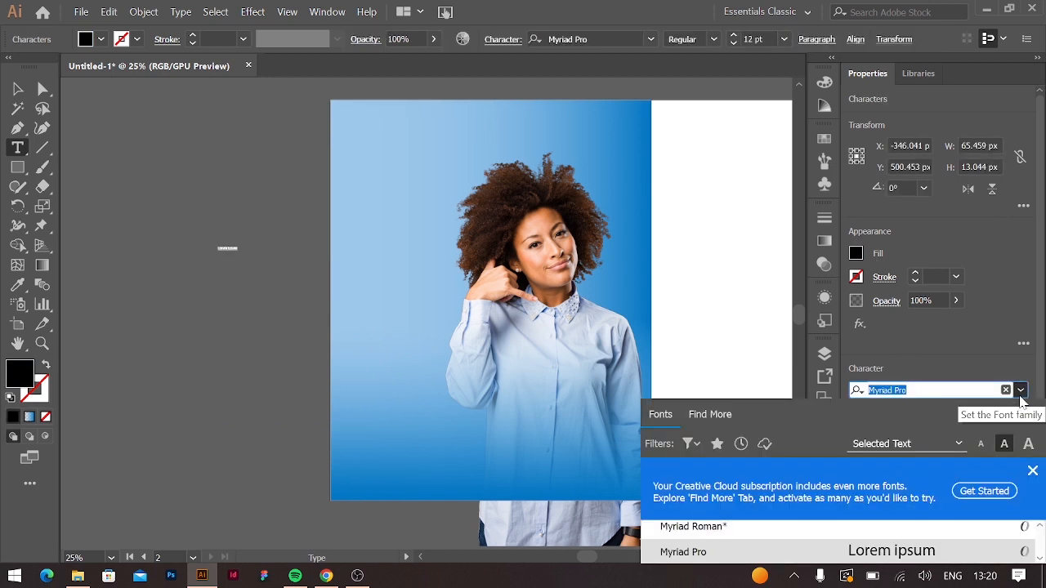
{"action": "type", "text": "out"}
{"action": "key", "text": "BackSpace"}
{"action": "key", "text": "BackSpace"}
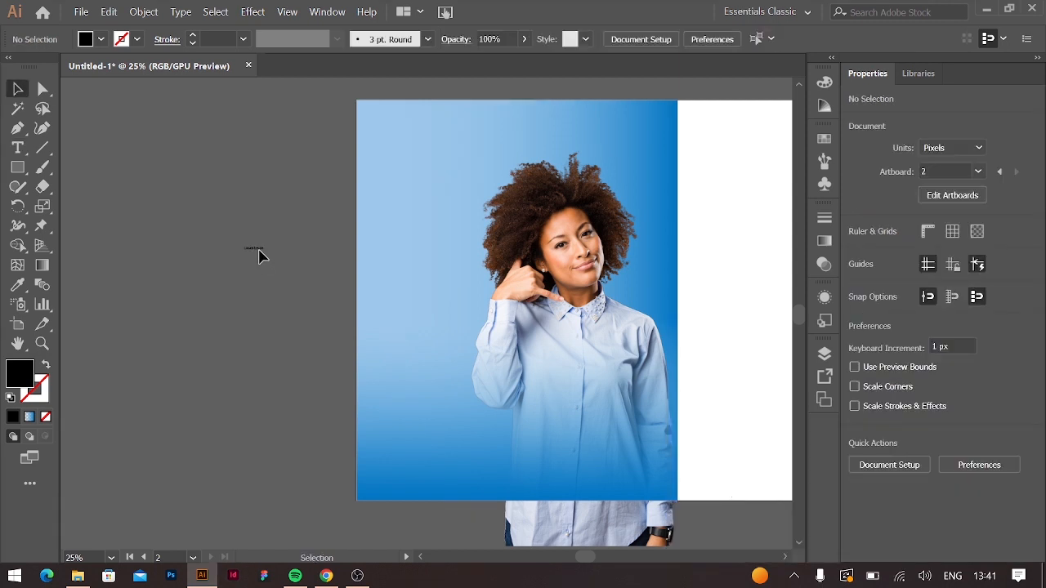
- Enlarge the placeholder text to about 122 pt and replace its wording with "Great Designs"
{"action": "left_click", "coordinate": [262, 251]}
{"action": "left_click_drag", "start_coordinate": [263, 250], "coordinate": [398, 357]}
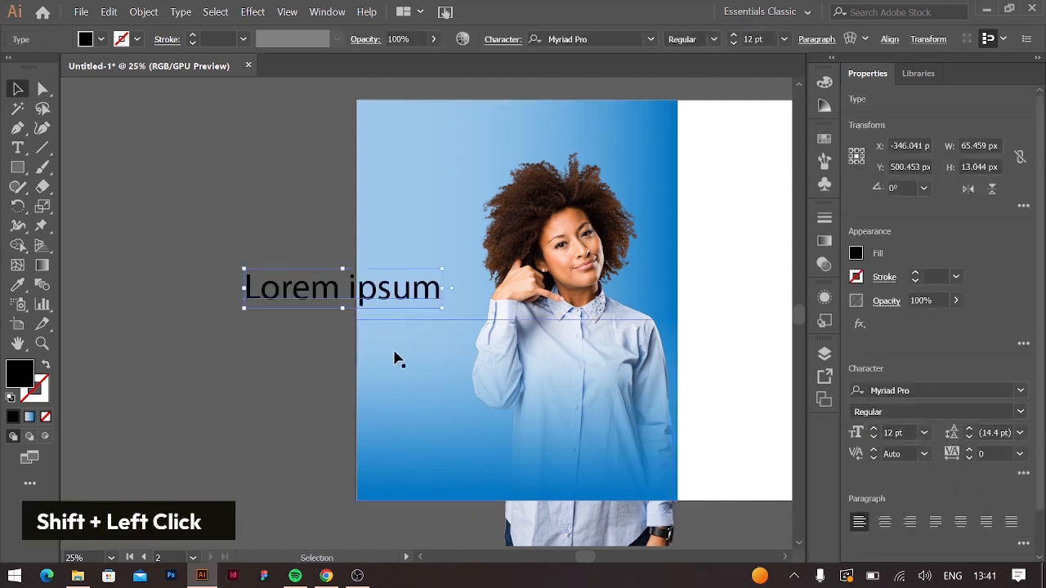
{"action": "double_click", "coordinate": [288, 304]}
{"action": "key", "text": "ctrl+a"}
{"action": "type", "text": "Great "}
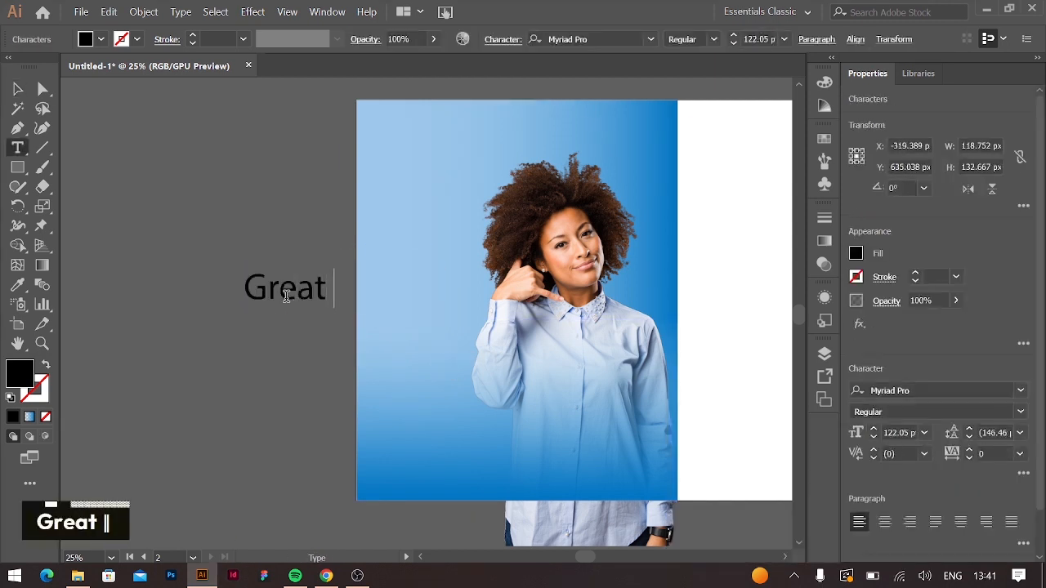
{"action": "type", "text": "Designs"}
- Set the "Great Designs" text in Monument Extended Ultrabold and break it into two lines, one word each
{"action": "key", "text": "ctrl+a"}
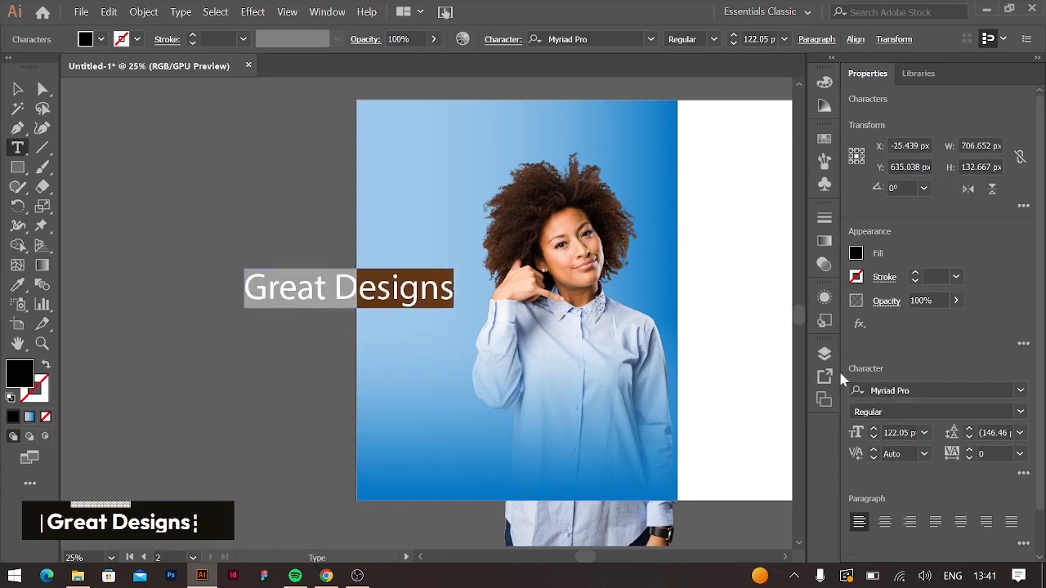
{"action": "left_click", "coordinate": [939, 390]}
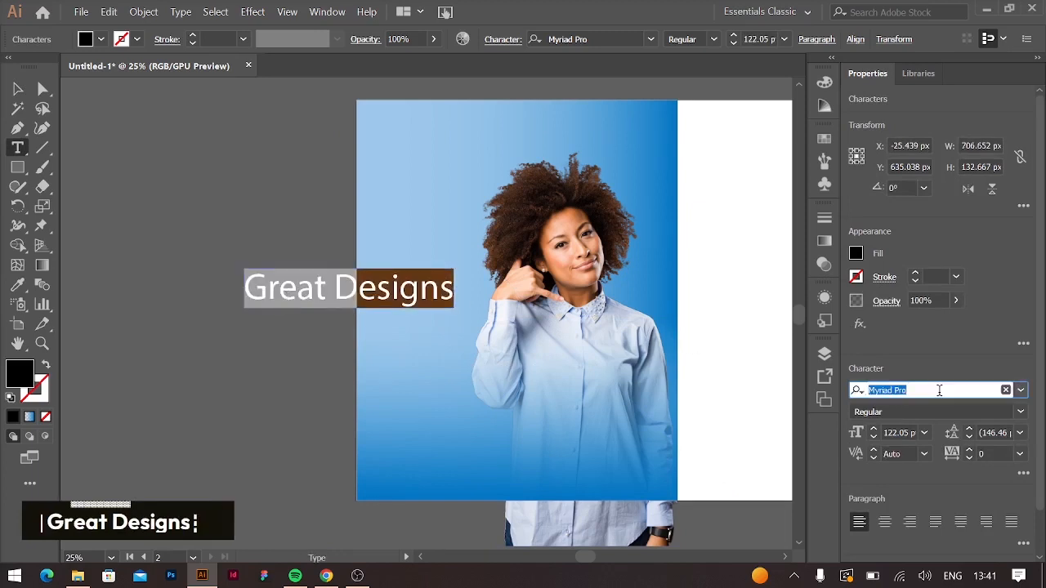
{"action": "type", "text": "monu"}
{"action": "key", "text": "Down"}
{"action": "key", "text": "Return"}
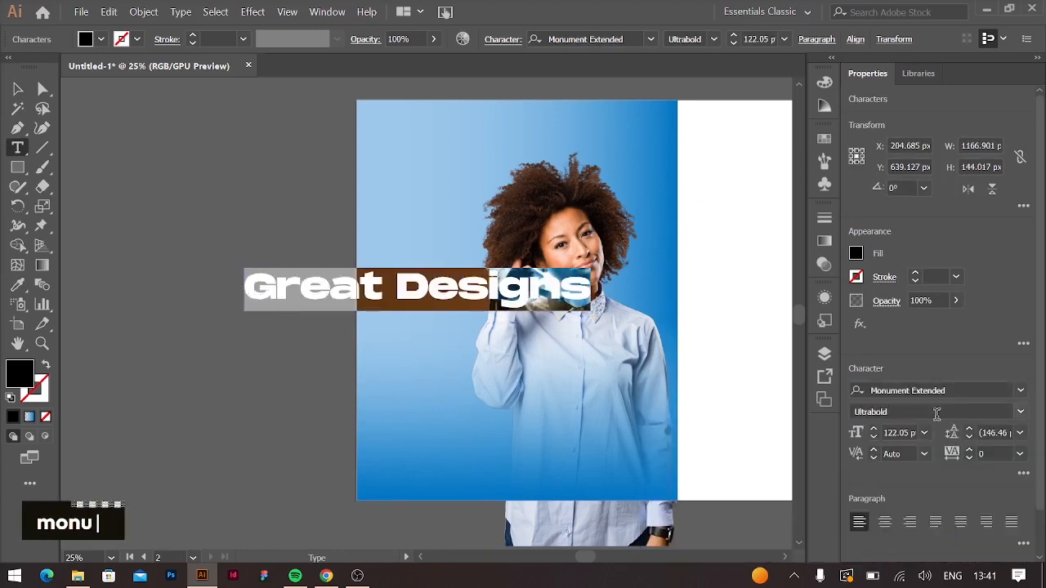
{"action": "left_click", "coordinate": [390, 281]}
{"action": "key", "text": "Return"}
{"action": "key", "text": "ctrl+a"}
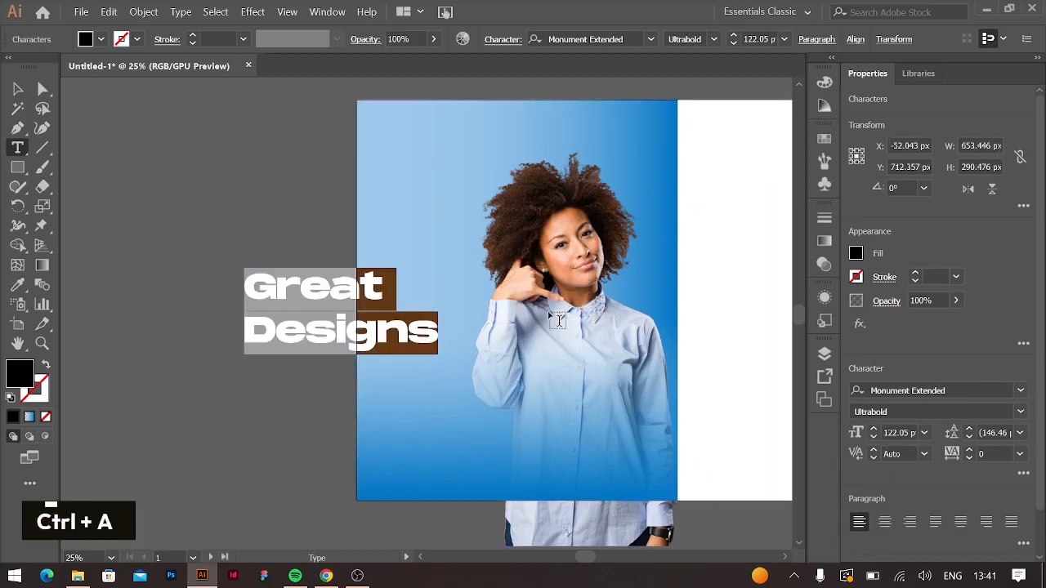
- Scale the "Great Designs" heading down to about 70 pt and place it on the first artboard beside the woman
{"action": "key", "text": "Escape"}
{"action": "left_click_drag", "start_coordinate": [325, 290], "coordinate": [437, 267]}
{"action": "left_click", "coordinate": [577, 301], "text": "shift"}
{"action": "left_click_drag", "start_coordinate": [554, 288], "coordinate": [497, 278]}
{"action": "key", "text": "ctrl+equal"}
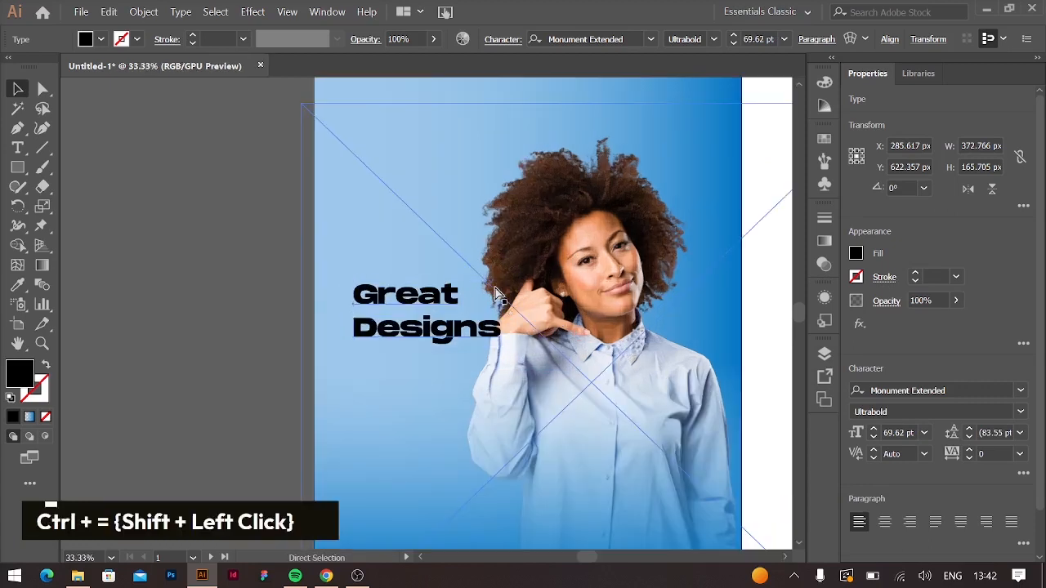
- Place a spare copy of the "Great Designs" text outside the first artboard, to its left
{"action": "scroll", "coordinate": [281, 285], "scroll_direction": "right", "scroll_amount": 2}
{"action": "left_click", "coordinate": [268, 286]}
{"action": "left_click_drag", "start_coordinate": [337, 292], "coordinate": [111, 236]}
- Try to convert the heading on the artboard to outlines and fill it with the background's blue gradient
{"action": "right_click", "coordinate": [363, 294]}
{"action": "left_click", "coordinate": [430, 110]}
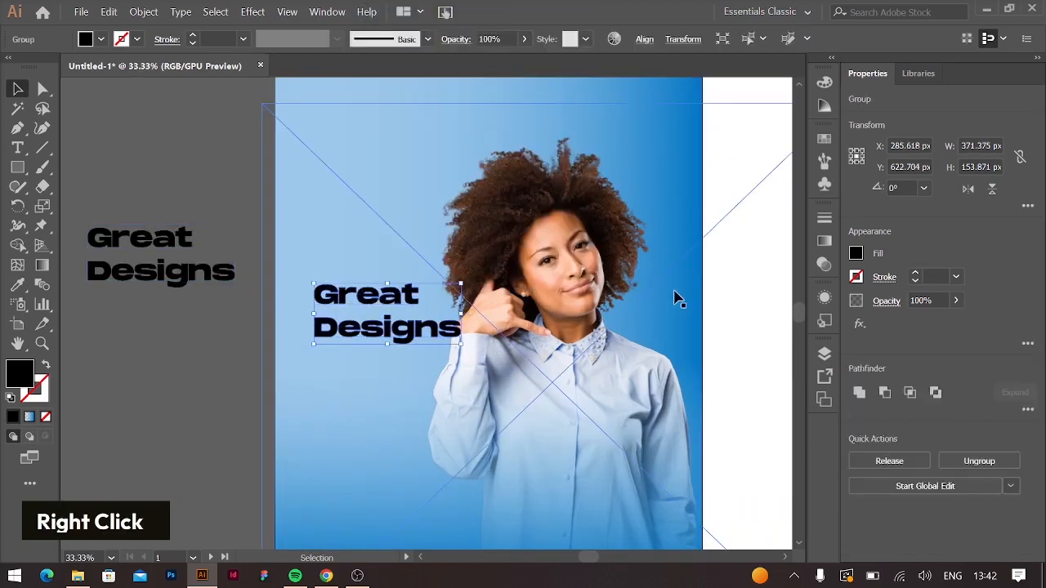
{"action": "key", "text": "i"}
{"action": "left_click", "coordinate": [593, 86]}
{"action": "key", "text": "v"}
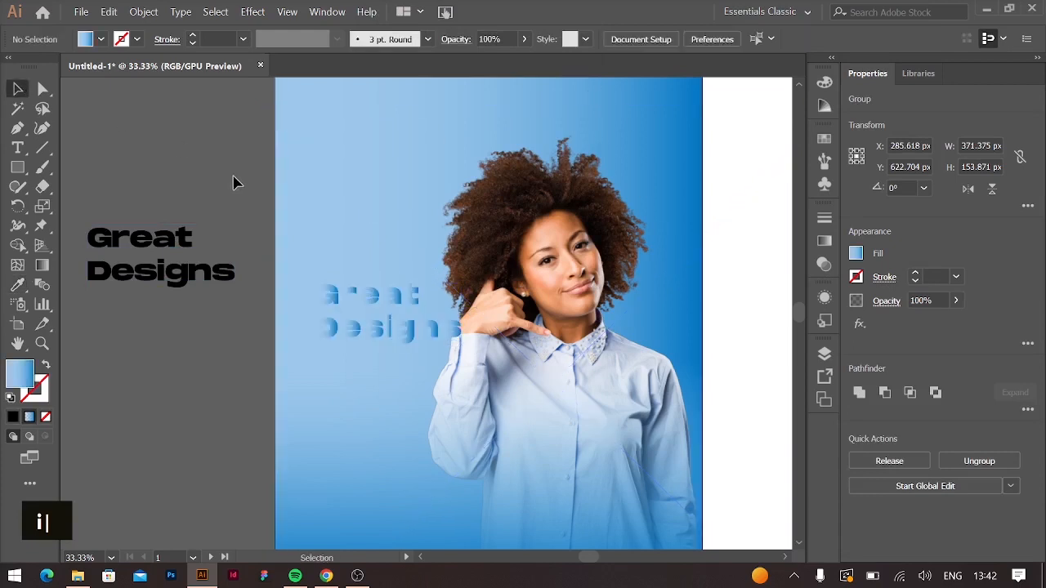
{"action": "double_click", "coordinate": [384, 298]}
{"action": "key", "text": "ctrl+a"}
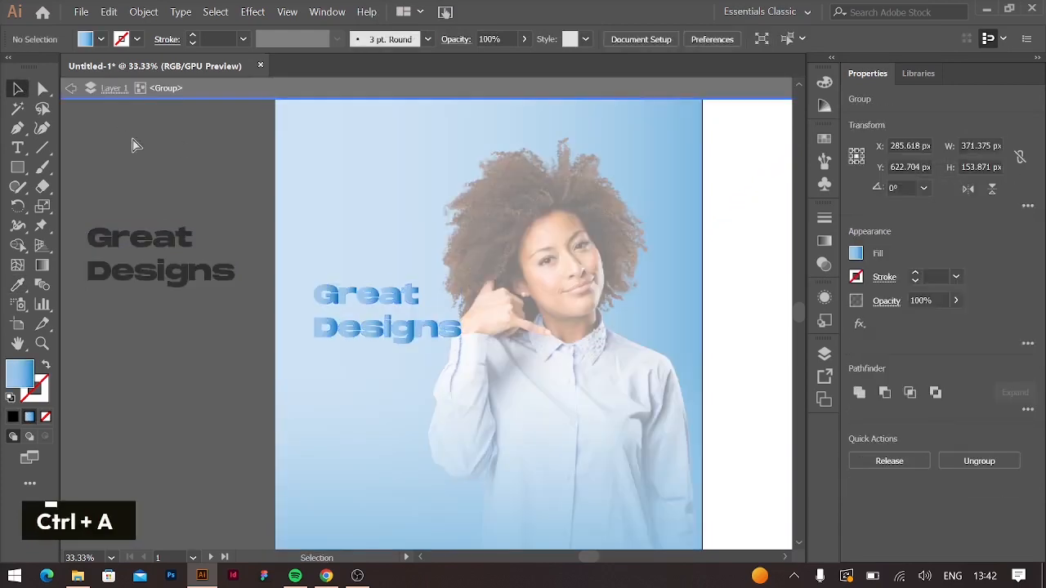
{"action": "key", "text": "ctrl+z"}
{"action": "key", "text": "ctrl+z"}
- Fill the heading on the artboard with a CMYK blue of C 100, M 49, Y 0 and the black reduced
{"action": "left_click", "coordinate": [855, 254]}
{"action": "left_click", "coordinate": [803, 324]}
{"action": "left_click", "coordinate": [190, 150]}
{"action": "left_click", "coordinate": [856, 253]}
{"action": "left_click", "coordinate": [780, 285]}
{"action": "left_click_drag", "start_coordinate": [807, 339], "coordinate": [738, 378]}
{"action": "mouse_move", "coordinate": [753, 338]}
{"action": "left_mouse_down"}
{"action": "mouse_move", "coordinate": [726, 338]}
{"action": "mouse_move", "coordinate": [725, 358]}
{"action": "mouse_move", "coordinate": [728, 339]}
{"action": "mouse_move", "coordinate": [766, 337]}
{"action": "left_mouse_up"}
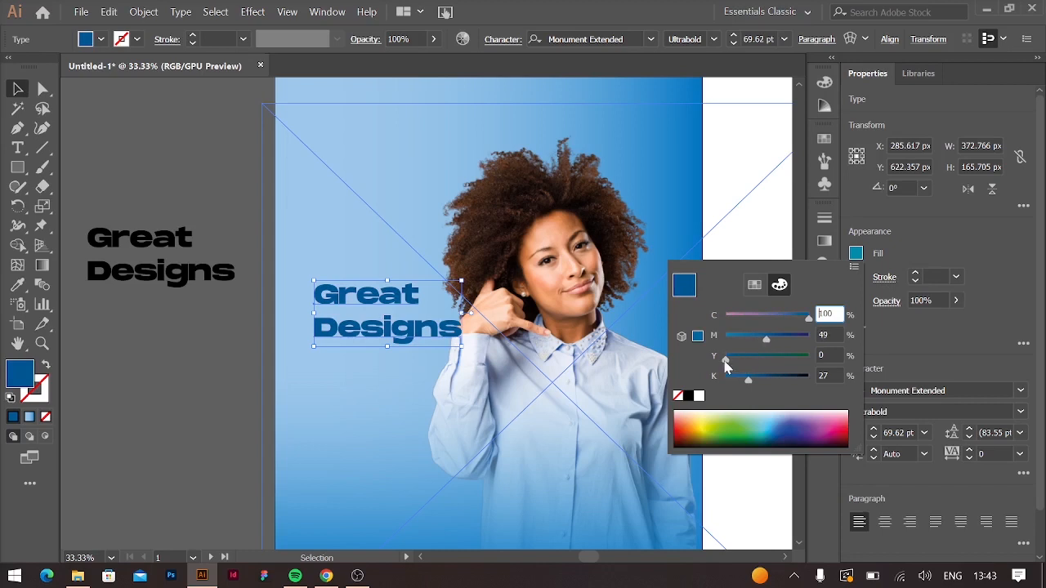
{"action": "left_click_drag", "start_coordinate": [742, 380], "coordinate": [724, 380]}
{"action": "left_click", "coordinate": [166, 119]}
- Tighten the leading of the blue "Great Designs" heading to 65.55 pt
{"action": "left_click", "coordinate": [353, 296]}
{"action": "key", "text": "alt+Up"}
{"action": "key", "text": "alt+Up"}
{"action": "key", "text": "alt+Up"}
{"action": "key", "text": "alt+Up"}
{"action": "key", "text": "alt+Up"}
{"action": "key", "text": "alt+Up"}
{"action": "key", "text": "alt+Up"}
{"action": "key", "text": "alt+Up"}
{"action": "key", "text": "alt+Up"}
{"action": "key", "text": "alt+Up"}
{"action": "key", "text": "alt+Down"}
- Copy the spare black text below the heading and replace its wording with "Speaks loud and clear..."
{"action": "left_click", "coordinate": [197, 238]}
{"action": "left_click_drag", "start_coordinate": [197, 245], "coordinate": [413, 356]}
{"action": "double_click", "coordinate": [302, 372]}
{"action": "key", "text": "ctrl+a"}
{"action": "type", "text": "Speaks loud and clear"}
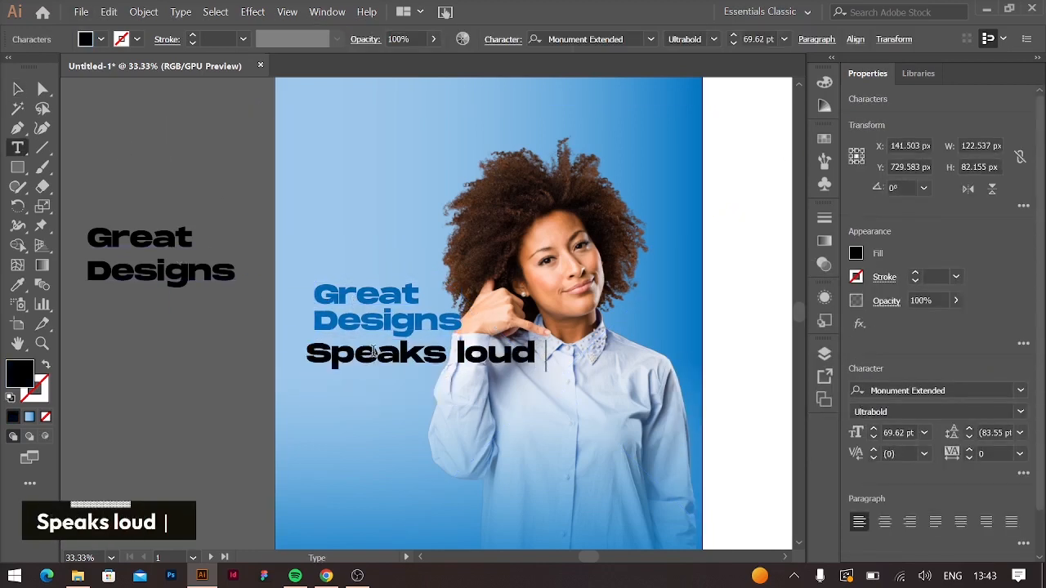
- Try a different font style on the "Speaks loud and clear..." tagline and scale it down
{"action": "key", "text": "ctrl+a"}
{"action": "left_click", "coordinate": [984, 390]}
{"action": "left_click", "coordinate": [17, 89]}
{"action": "left_click", "coordinate": [1021, 413]}
{"action": "left_click", "coordinate": [940, 428]}
{"action": "left_click_drag", "start_coordinate": [757, 354], "coordinate": [509, 356]}
- Match the tagline to the heading's blue Monument Extended Ultrabold style with the Eyedropper and scale it down
{"action": "key", "text": "i"}
{"action": "left_click", "coordinate": [378, 302]}
{"action": "key", "text": "v"}
{"action": "left_click_drag", "start_coordinate": [745, 359], "coordinate": [482, 352]}
- Break the tagline onto a second line before "and", with a 36.86 pt font size and 35.29 pt leading
{"action": "double_click", "coordinate": [443, 346]}
{"action": "key", "text": "ctrl+Left"}
{"action": "key", "text": "Return"}
{"action": "key", "text": "ctrl+a"}
{"action": "key", "text": "ctrl+shift+period"}
{"action": "key", "text": "ctrl+shift+period"}
{"action": "key", "text": "ctrl+shift+period"}
{"action": "key", "text": "ctrl+shift+period"}
{"action": "key", "text": "ctrl+shift+period"}
{"action": "key", "text": "alt+Down"}
{"action": "key", "text": "alt+Down"}
{"action": "key", "text": "alt+Down"}
{"action": "key", "text": "alt+Down"}
{"action": "key", "text": "alt+Down"}
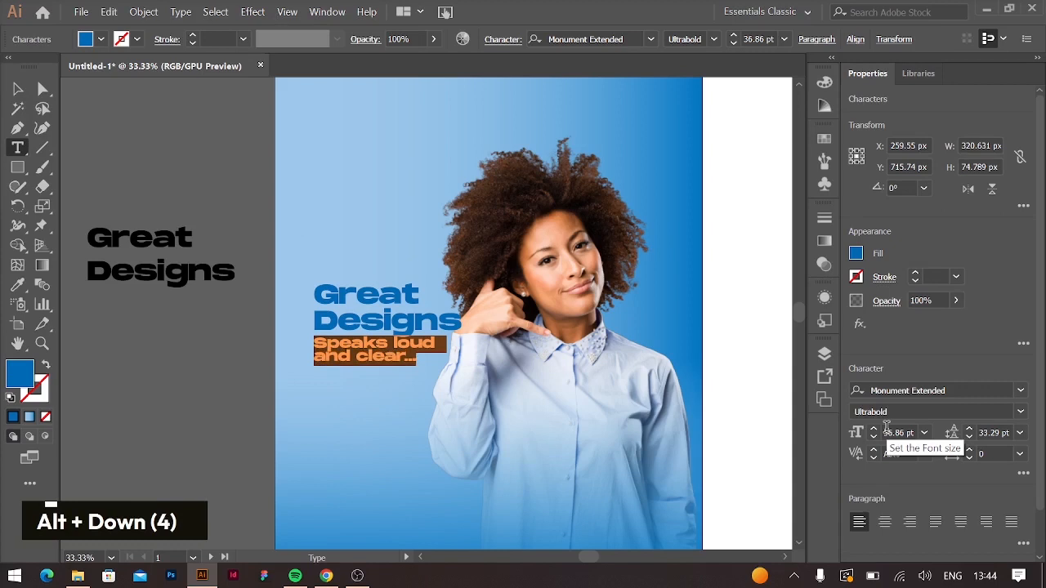
- Nudge the "Speaks loud and clear..." tagline slightly down to leave a gap below the heading
{"action": "left_click", "coordinate": [16, 92]}
{"action": "key", "text": "shift+Down"}
{"action": "key", "text": "shift+Down"}
{"action": "key", "text": "Up"}
{"action": "key", "text": "Up"}
{"action": "key", "text": "Up"}
{"action": "key", "text": "Down"}
- Fill the "Great Designs" heading on the artboard with white
{"action": "left_click", "coordinate": [367, 304]}
{"action": "left_click", "coordinate": [855, 253]}
{"action": "left_click", "coordinate": [756, 282]}
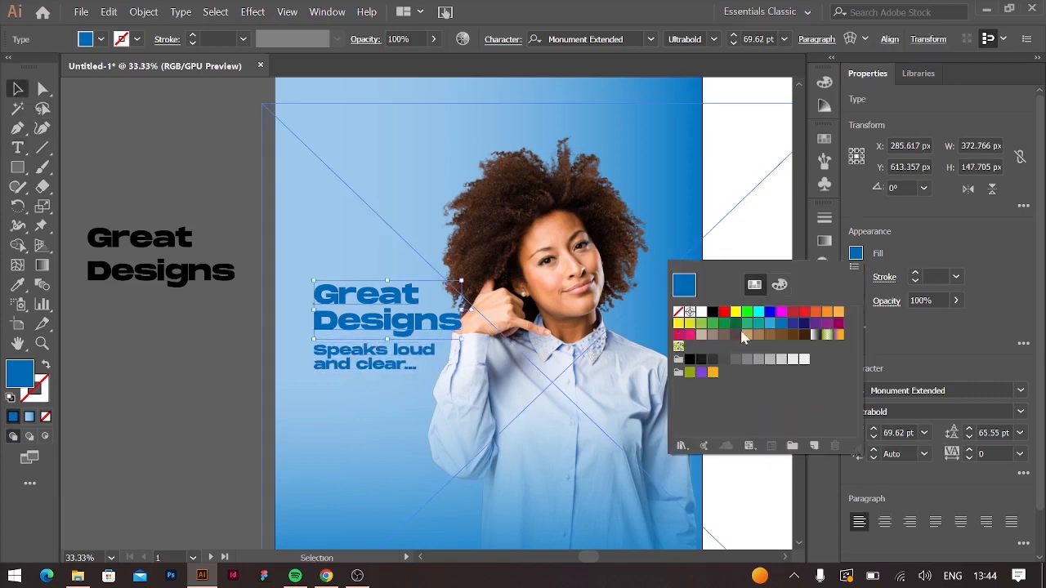
{"action": "left_click", "coordinate": [701, 305]}
{"action": "left_click", "coordinate": [724, 133]}
- Nudge the tagline slightly to align its left edge with the white heading
{"action": "left_click", "coordinate": [368, 357]}
{"action": "key", "text": "Left"}
{"action": "key", "text": "Left"}
{"action": "key", "text": "Left"}
{"action": "key", "text": "Left"}
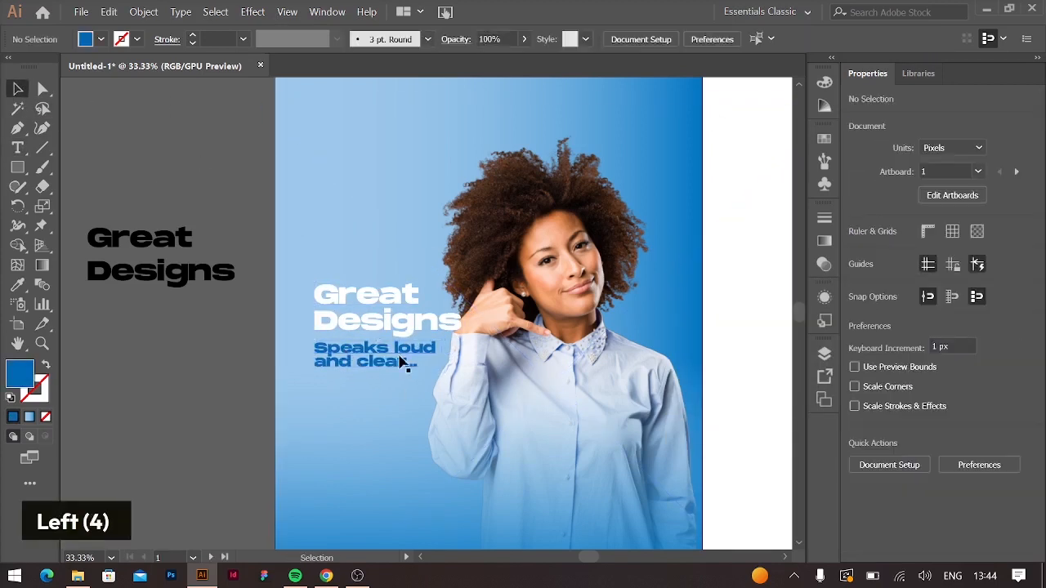
- Duplicate the tagline directly below itself and replace the copy's wording with "and your customers are listening"
{"action": "left_click_drag", "start_coordinate": [392, 350], "coordinate": [392, 380], "text": "alt"}
{"action": "double_click", "coordinate": [391, 377]}
{"action": "key", "text": "ctrl+a"}
{"action": "type", "text": "and your customers are listening"}
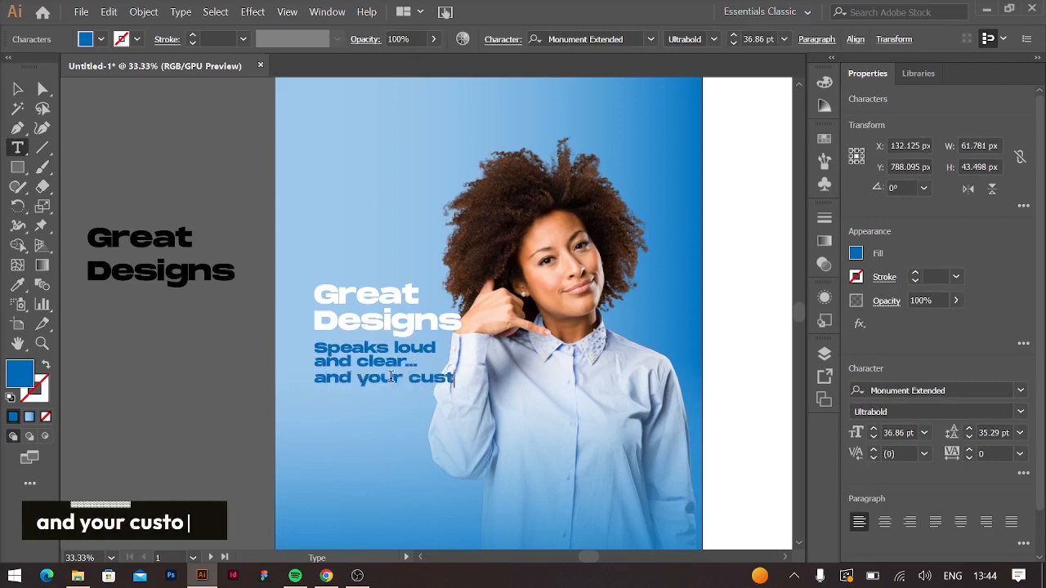
- Set the "and your customers are listening" text in the Outfit font
{"action": "key", "text": "ctrl+a"}
{"action": "key", "text": "ctrl+alt+shift+m"}
{"action": "type", "text": "outf"}
{"action": "key", "text": "Return"}
{"action": "key", "text": "Return"}
- Move the "and your customers are listening" text slightly down, away from the tagline
{"action": "left_click", "coordinate": [21, 89]}
{"action": "key", "text": "shift+Down"}
{"action": "key", "text": "Up"}
{"action": "key", "text": "Up"}
{"action": "key", "text": "Up"}
{"action": "key", "text": "Up"}
{"action": "key", "text": "Up"}
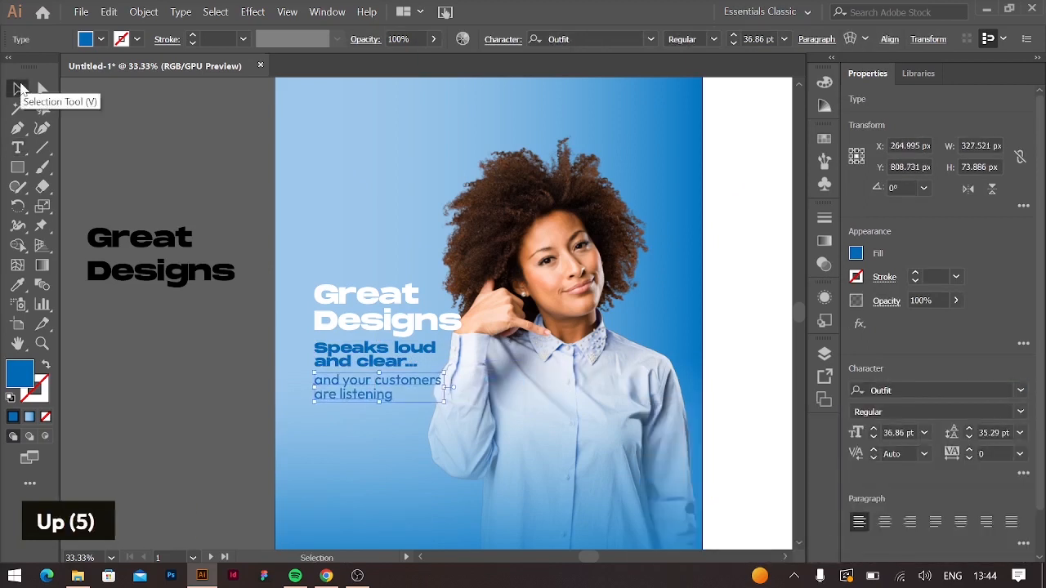
- Tighten the vertical spacing by moving the tagline slightly up toward the heading and the customers text up beneath it
{"action": "left_click", "coordinate": [365, 357]}
{"action": "key", "text": "shift+Up"}
{"action": "key", "text": "Down"}
{"action": "key", "text": "Down"}
{"action": "key", "text": "Down"}
{"action": "key", "text": "Down"}
{"action": "key", "text": "Down"}
{"action": "left_click", "coordinate": [363, 381]}
{"action": "key", "text": "shift+Up"}
{"action": "key", "text": "Up"}
{"action": "key", "text": "Up"}
- Change the tagline's font style to Regular
{"action": "left_click", "coordinate": [364, 358]}
{"action": "left_click", "coordinate": [1021, 412]}
{"action": "left_click", "coordinate": [916, 430]}
- Match the customers text to the tagline's Monument Extended Regular style with the Eyedropper
{"action": "left_click", "coordinate": [366, 384]}
{"action": "key", "text": "i"}
{"action": "left_click", "coordinate": [366, 358]}
{"action": "key", "text": "v"}
- Reduce the "and your customers are listening" text to 24.86 pt with 29.29 pt leading
{"action": "double_click", "coordinate": [314, 389]}
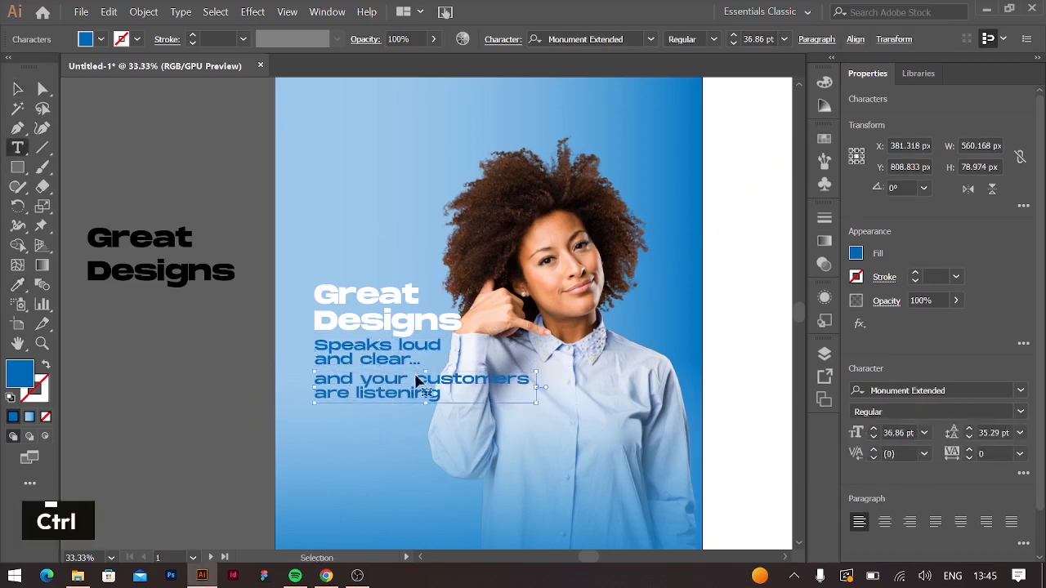
{"action": "key", "text": "ctrl+a"}
{"action": "key", "text": "ctrl+shift+comma"}
{"action": "key", "text": "ctrl+shift+comma"}
{"action": "key", "text": "ctrl+shift+comma"}
{"action": "key", "text": "ctrl+shift+comma"}
{"action": "key", "text": "ctrl+shift+comma"}
{"action": "key", "text": "ctrl+shift+comma"}
{"action": "key", "text": "alt+Up"}
{"action": "key", "text": "alt+Up"}
{"action": "key", "text": "alt+Up"}
- Move the smaller customers text up so it sits closely beneath the tagline
{"action": "left_click", "coordinate": [19, 88]}
{"action": "key", "text": "shift+Up"}
{"action": "key", "text": "shift+Up"}
{"action": "key", "text": "Up"}
{"action": "key", "text": "Up"}
{"action": "key", "text": "Up"}
{"action": "key", "text": "Up"}
{"action": "key", "text": "Up"}
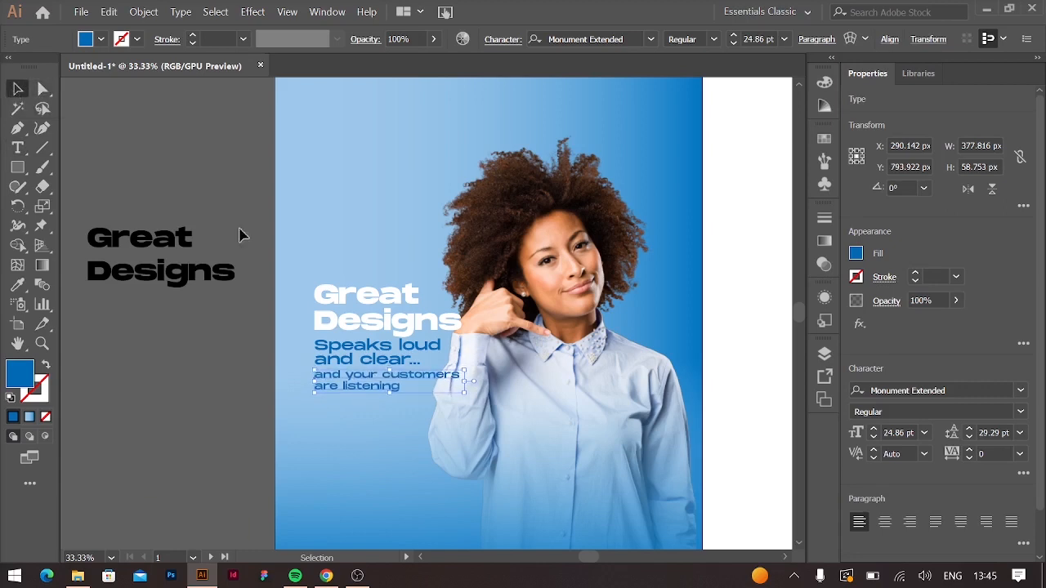
{"action": "left_click_drag", "start_coordinate": [378, 395], "coordinate": [171, 397]}
{"action": "key", "text": "ctrl+z"}
{"action": "left_click", "coordinate": [408, 411]}
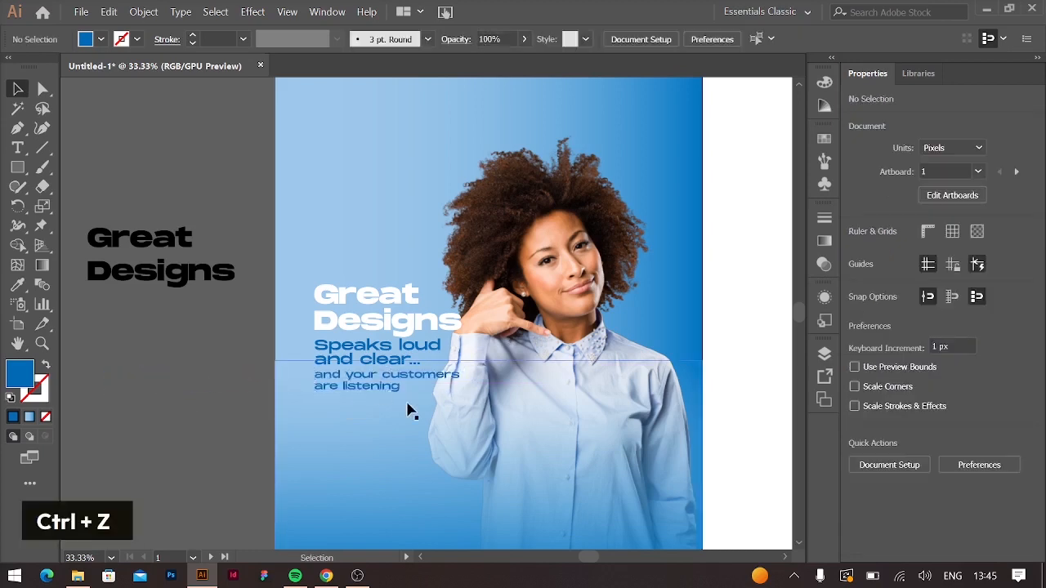
- Draw a blue 700 × 49 px rectangle over the "and your customers are listening" text, starting at its left edge
{"action": "key", "text": "ctrl+minus"}
{"action": "key", "text": "ctrl+equal"}
{"action": "scroll", "coordinate": [282, 317], "scroll_direction": "down", "scroll_amount": 2}
{"action": "key", "text": "m"}
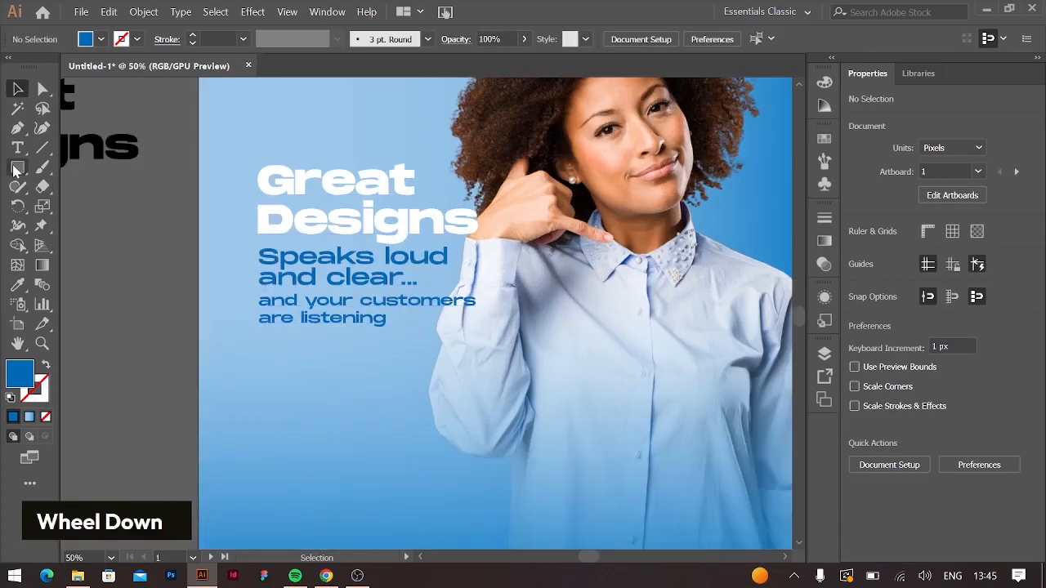
{"action": "left_click_drag", "start_coordinate": [252, 292], "coordinate": [671, 323]}
{"action": "scroll", "coordinate": [250, 203], "scroll_direction": "up", "scroll_amount": 4}
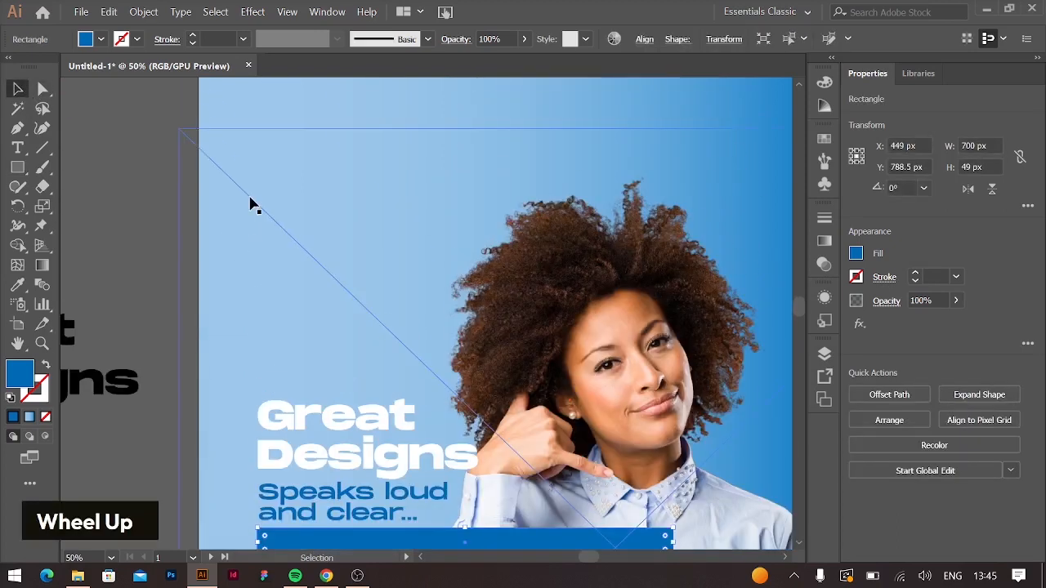
- Fill the rectangle with the background's blue gradient using the Eyedropper and send it behind the "and your customers are listening" text
{"action": "key", "text": "i"}
{"action": "left_click", "coordinate": [255, 191]}
{"action": "key", "text": "v"}
{"action": "scroll", "coordinate": [432, 443], "scroll_direction": "down", "scroll_amount": 5}
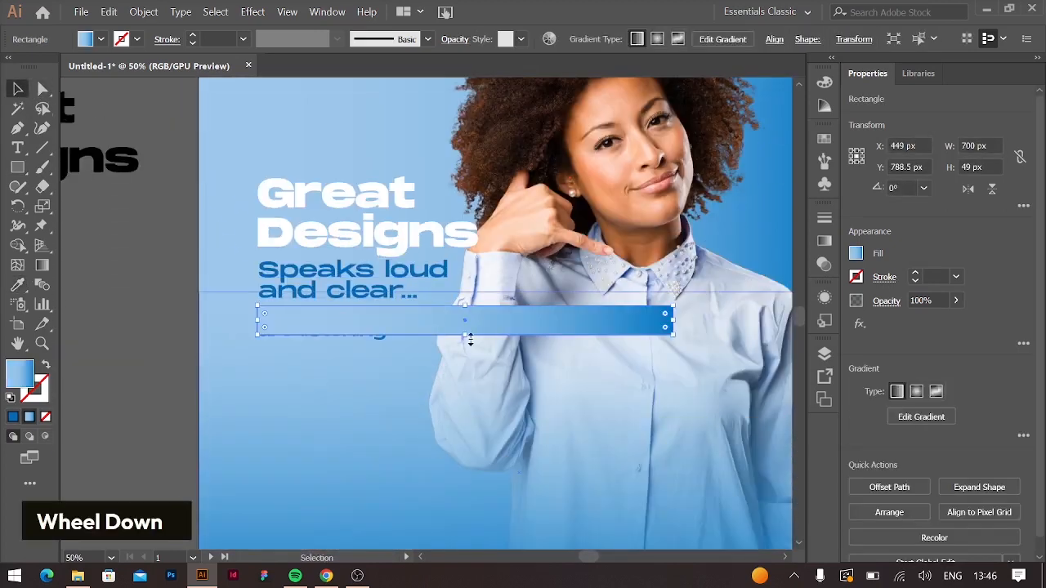
{"action": "key", "text": "ctrl+bracketleft"}
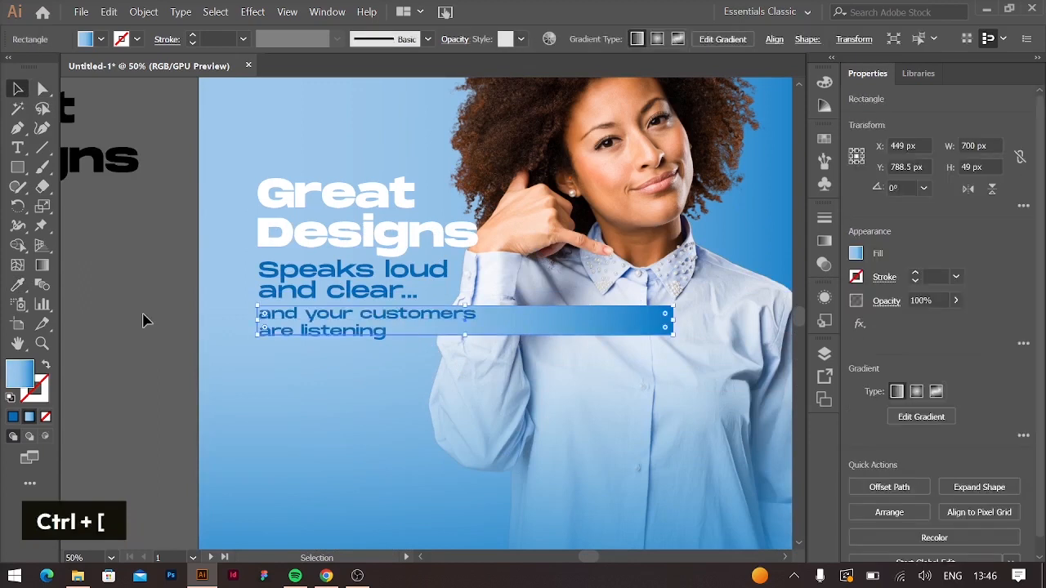
- Rotate the gradient bar 180° and join the customers text into a single line
{"action": "left_click", "coordinate": [507, 483]}
{"action": "left_click", "coordinate": [374, 327], "text": "shift"}
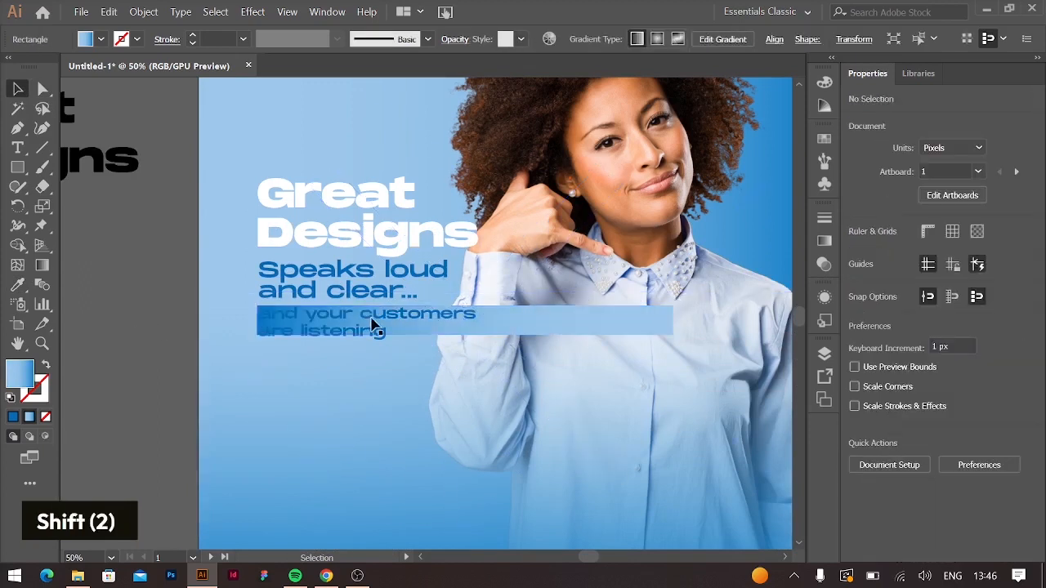
{"action": "double_click", "coordinate": [259, 328]}
{"action": "key", "text": "ctrl+Left"}
{"action": "key", "text": "BackSpace"}
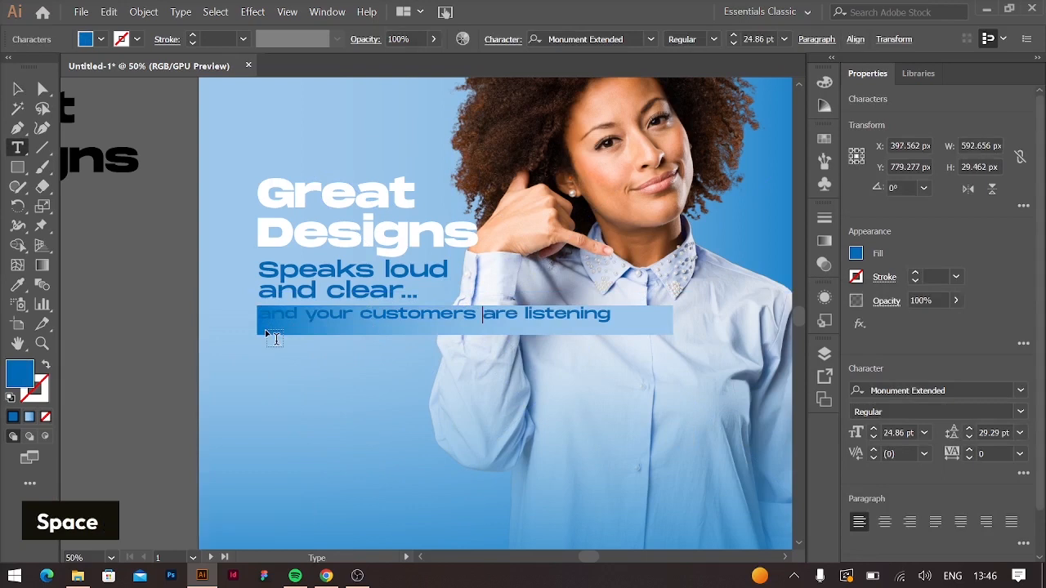
- Nudge the single-line customers text vertically to fit it over the gradient bar
{"action": "left_click", "coordinate": [20, 97]}
{"action": "key", "text": "shift+Down"}
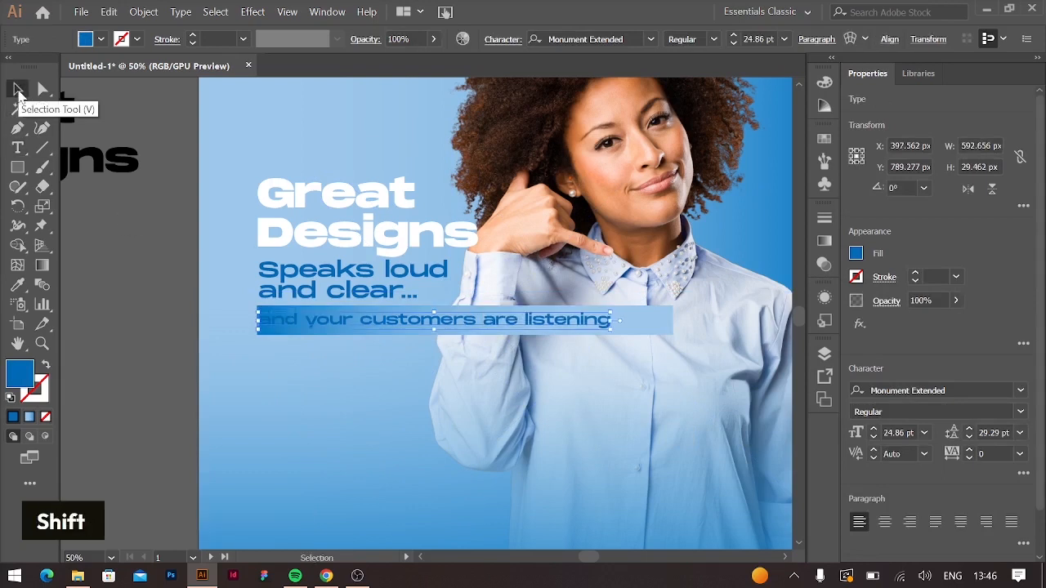
{"action": "left_click", "coordinate": [526, 327]}
{"action": "left_click", "coordinate": [509, 316]}
{"action": "key", "text": "shift+Up"}
- Reduce the gradient bar to 39 px high and place it around the customers text, starting slightly left of the text
{"action": "left_click", "coordinate": [642, 323]}
{"action": "key", "text": "Up"}
{"action": "key", "text": "Up"}
{"action": "key", "text": "Up"}
{"action": "left_click_drag", "start_coordinate": [460, 333], "coordinate": [532, 356]}
{"action": "key", "text": "ctrl+equal"}
{"action": "left_click_drag", "start_coordinate": [438, 306], "coordinate": [442, 298]}
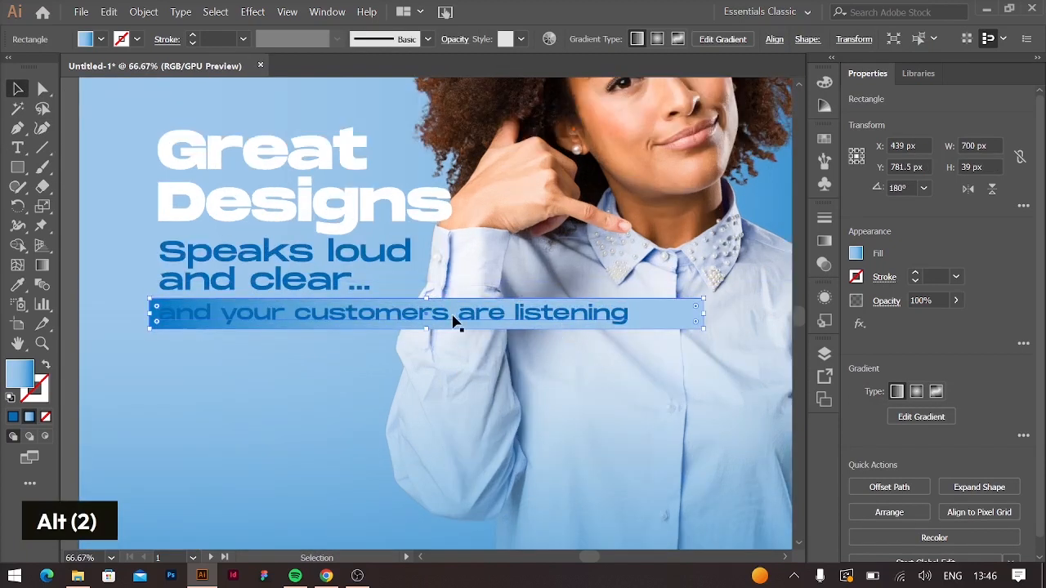
- Recolour the "and your customers are listening" text white
{"action": "left_click", "coordinate": [675, 322], "text": "shift"}
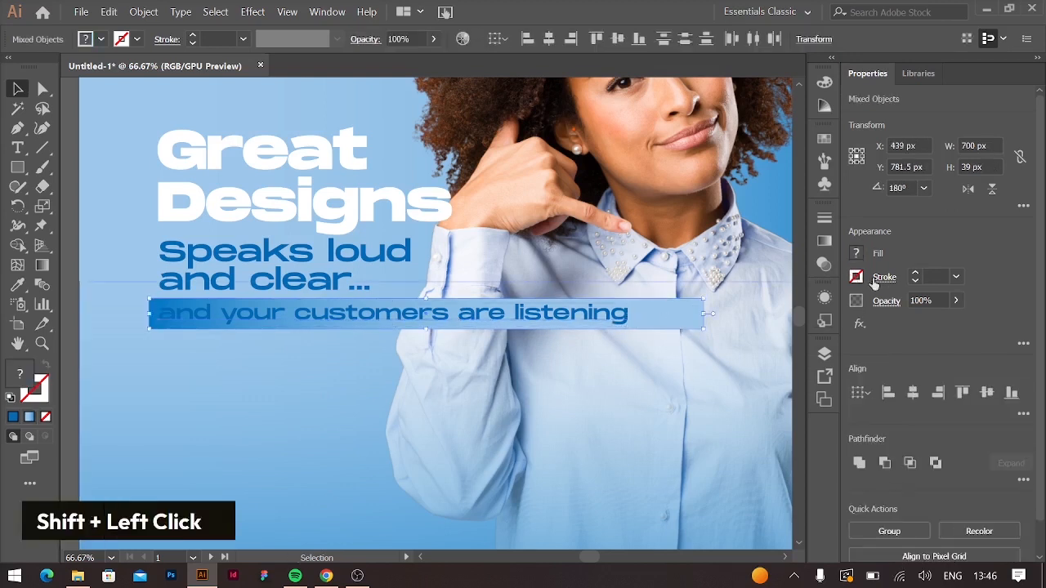
{"action": "left_click", "coordinate": [607, 315]}
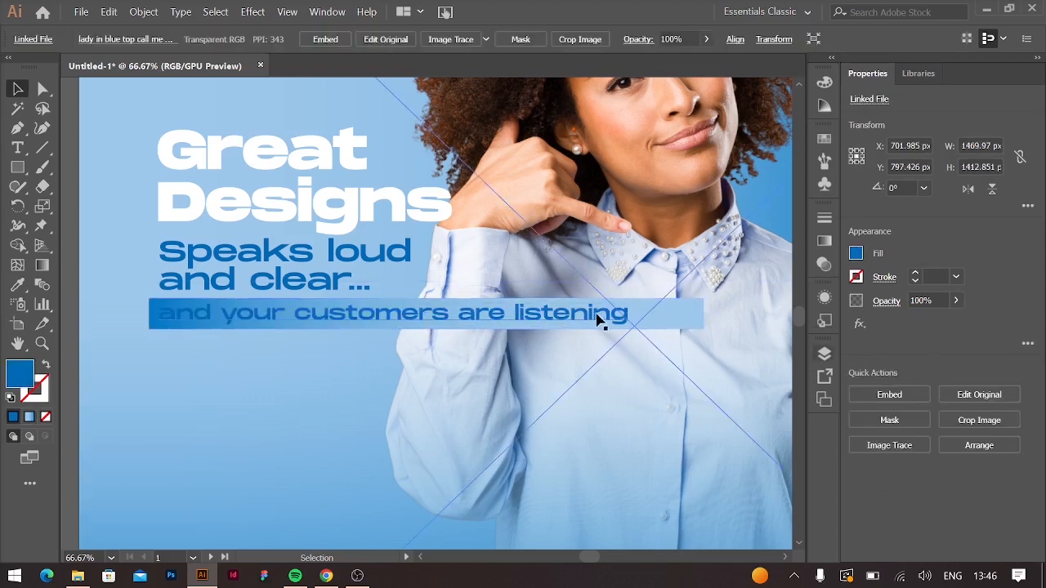
{"action": "left_click", "coordinate": [855, 253]}
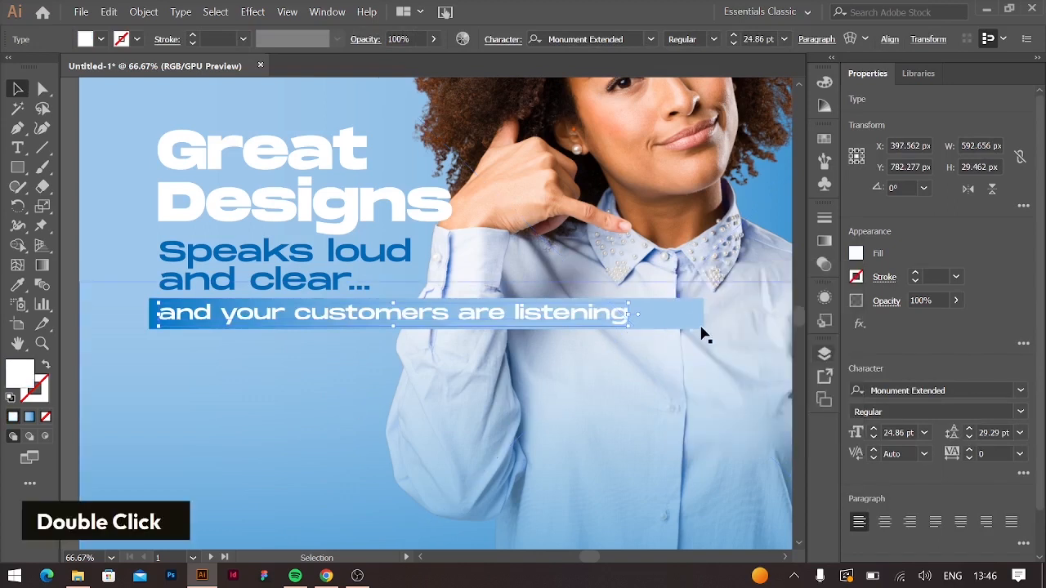
- Shorten the gradient bar to 628 px wide so it ends just past the text, and round its corners
{"action": "left_click", "coordinate": [696, 318]}
{"action": "left_click_drag", "start_coordinate": [696, 318], "coordinate": [638, 313]}
{"action": "key", "text": "a"}
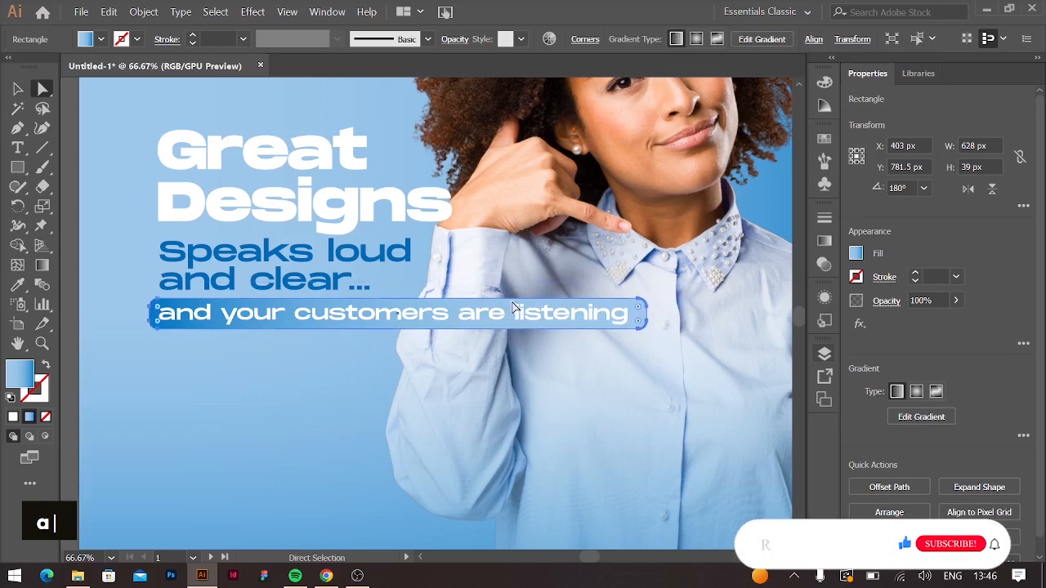
- Change the bar gradient's light colour stop to 33% cyan and 8% black
{"action": "key", "text": "g"}
{"action": "double_click", "coordinate": [646, 313]}
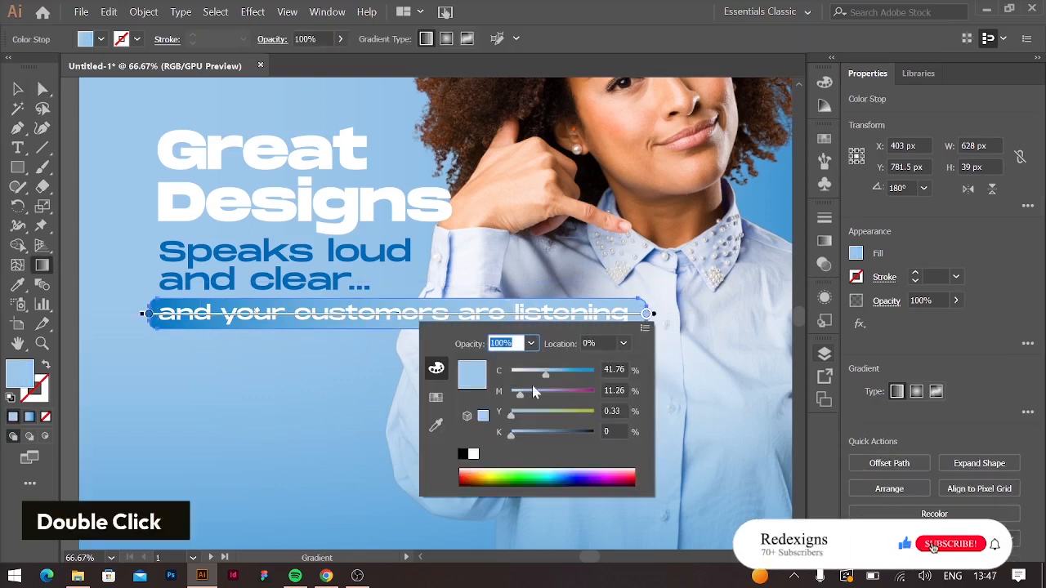
{"action": "left_click_drag", "start_coordinate": [511, 434], "coordinate": [517, 434]}
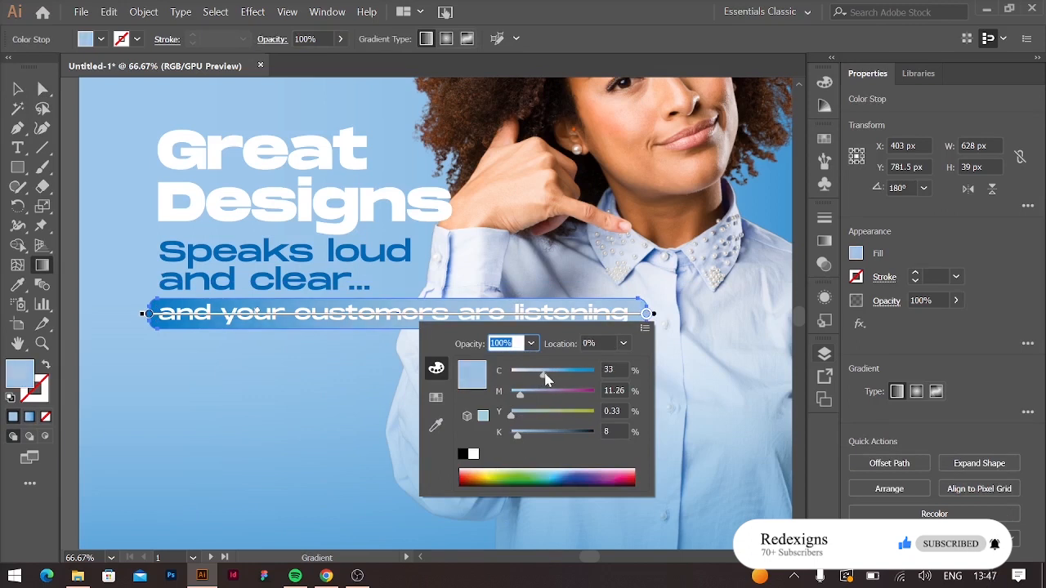
- Darken the bar gradient's dark blue colour stop to 36% black
{"action": "double_click", "coordinate": [148, 314]}
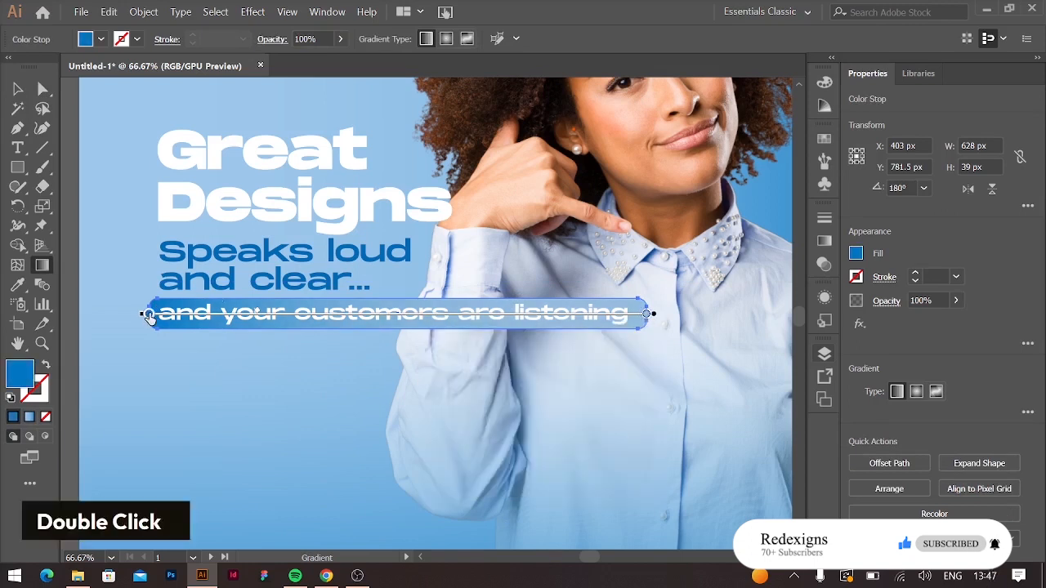
{"action": "left_click", "coordinate": [98, 436]}
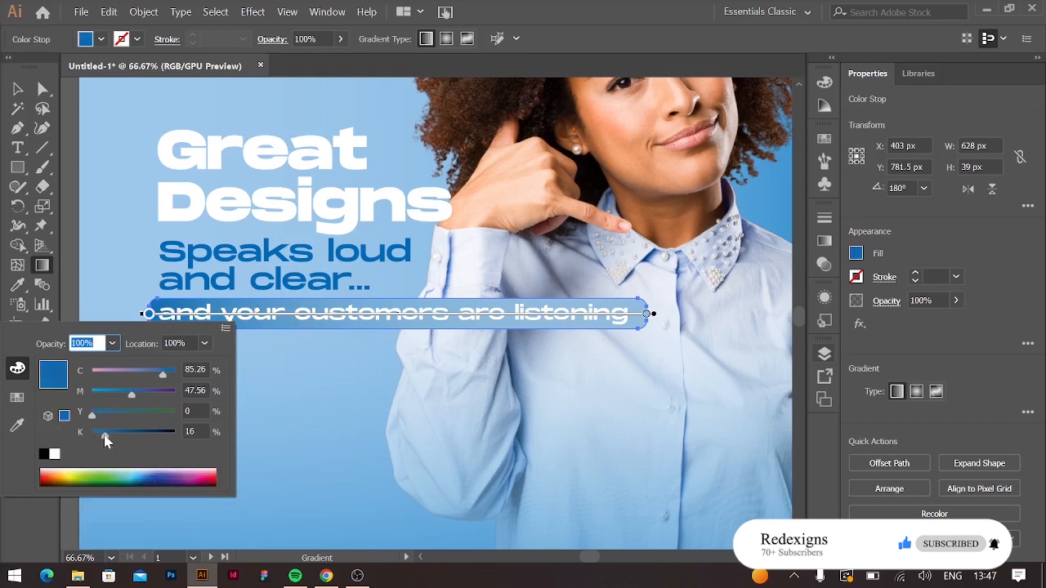
{"action": "left_click_drag", "start_coordinate": [106, 441], "coordinate": [122, 440]}
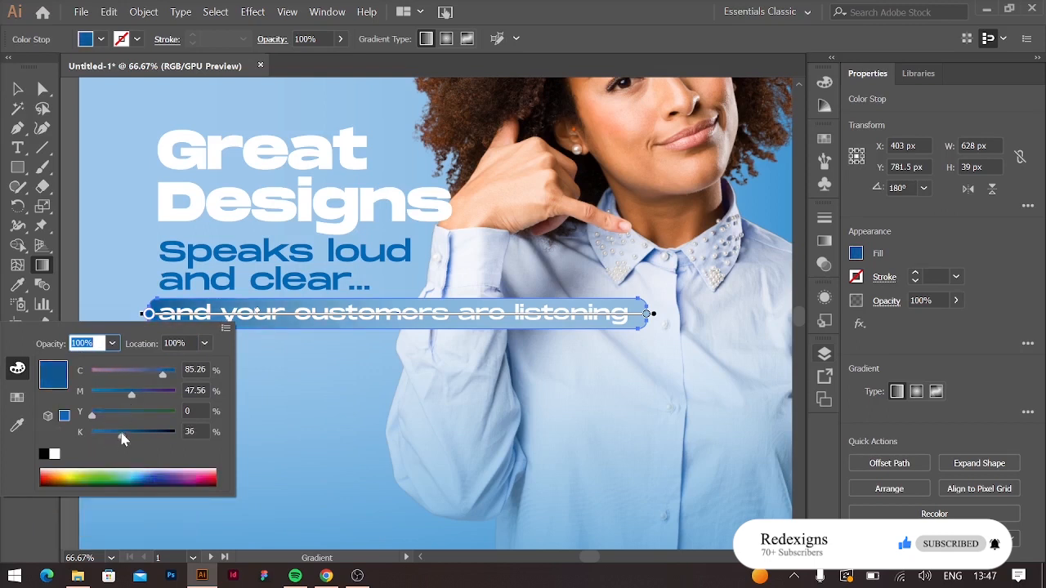
- Pull the light end of the bar's gradient inward from its right edge
{"action": "left_click", "coordinate": [149, 315]}
{"action": "left_click_drag", "start_coordinate": [650, 317], "coordinate": [561, 319]}
{"action": "left_click", "coordinate": [147, 316]}
{"action": "key", "text": "v"}
{"action": "key", "text": "ctrl+minus"}
{"action": "key", "text": "ctrl+minus"}
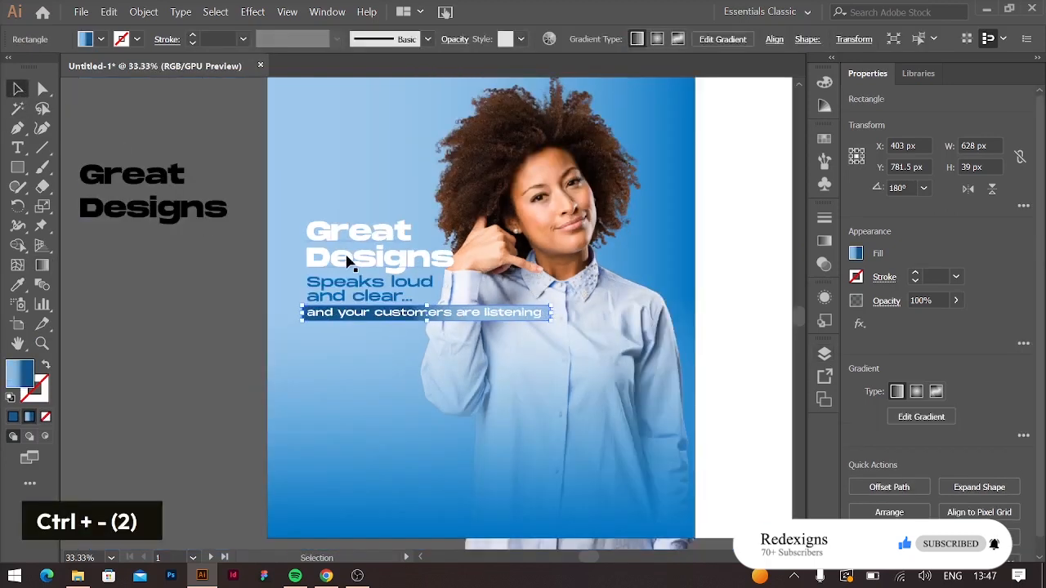
- Draw a closed curved shape about 540 × 1304 px around the woman's left side with the Curvature tool, extending below the artboard
{"action": "left_click", "coordinate": [658, 282]}
{"action": "scroll", "coordinate": [658, 283], "scroll_direction": "up", "scroll_amount": 2}
{"action": "key", "text": "ctrl+minus"}
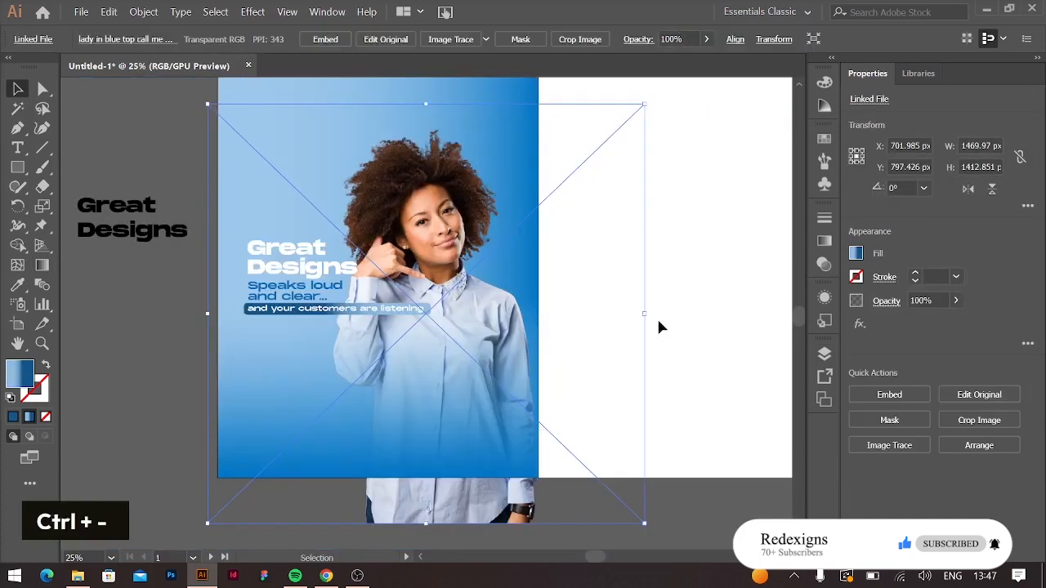
{"action": "left_click", "coordinate": [413, 147]}
{"action": "double_click", "coordinate": [349, 167]}
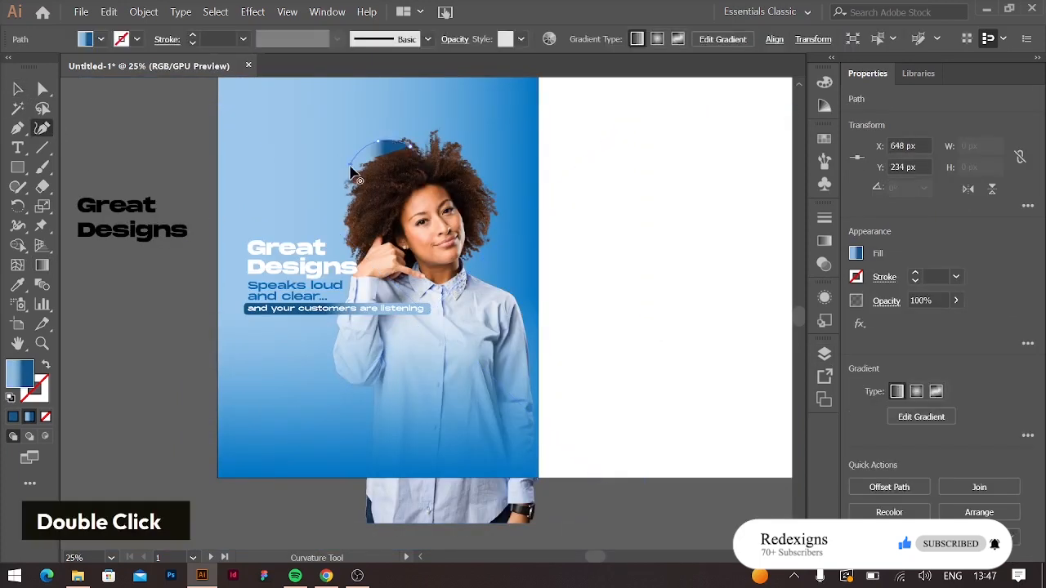
{"action": "left_click", "coordinate": [340, 260]}
{"action": "left_click", "coordinate": [322, 336]}
{"action": "left_click", "coordinate": [318, 372]}
{"action": "left_click", "coordinate": [345, 392]}
{"action": "left_click", "coordinate": [359, 393]}
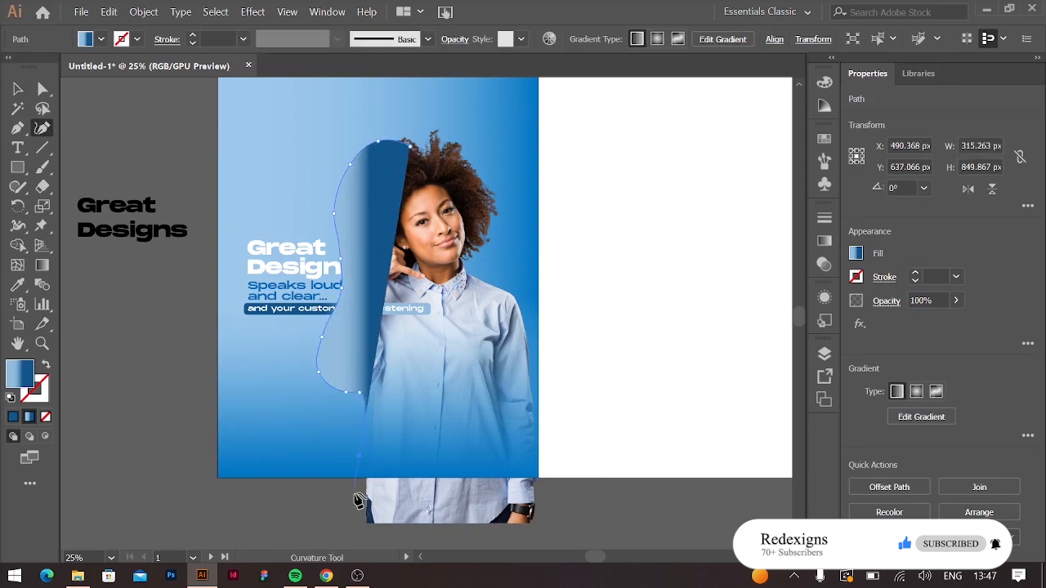
{"action": "left_click", "coordinate": [460, 512]}
{"action": "left_click", "coordinate": [476, 411]}
{"action": "left_click", "coordinate": [455, 253]}
{"action": "left_click", "coordinate": [444, 171]}
{"action": "left_click", "coordinate": [413, 150]}
- Send the curved shape behind the woman's photo and fill it with black
{"action": "key", "text": "ctrl+bracketleft"}
{"action": "key", "text": "ctrl+bracketleft"}
{"action": "key", "text": "ctrl+bracketleft"}
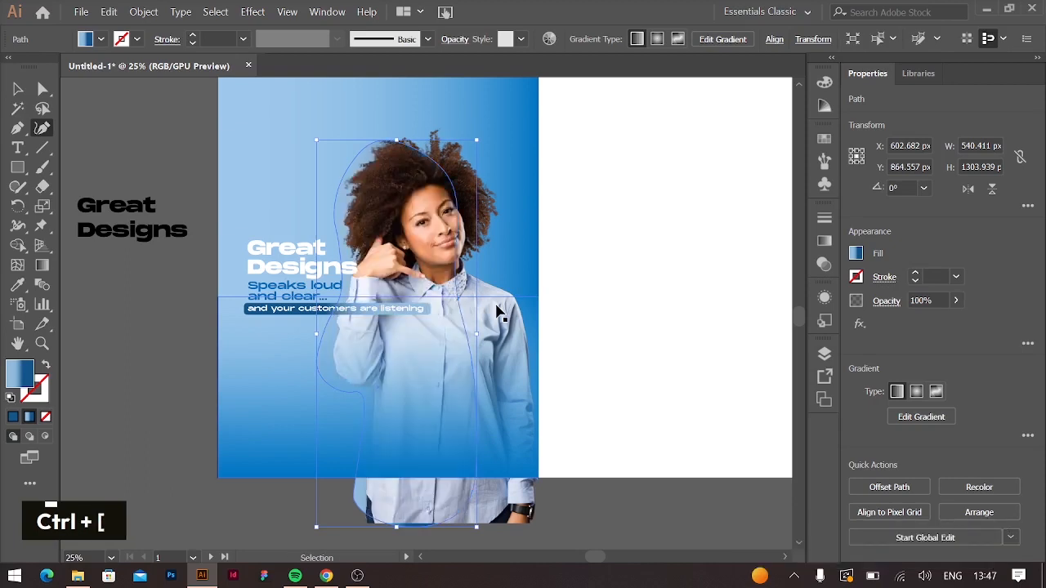
{"action": "left_click", "coordinate": [855, 253]}
{"action": "left_click", "coordinate": [708, 305]}
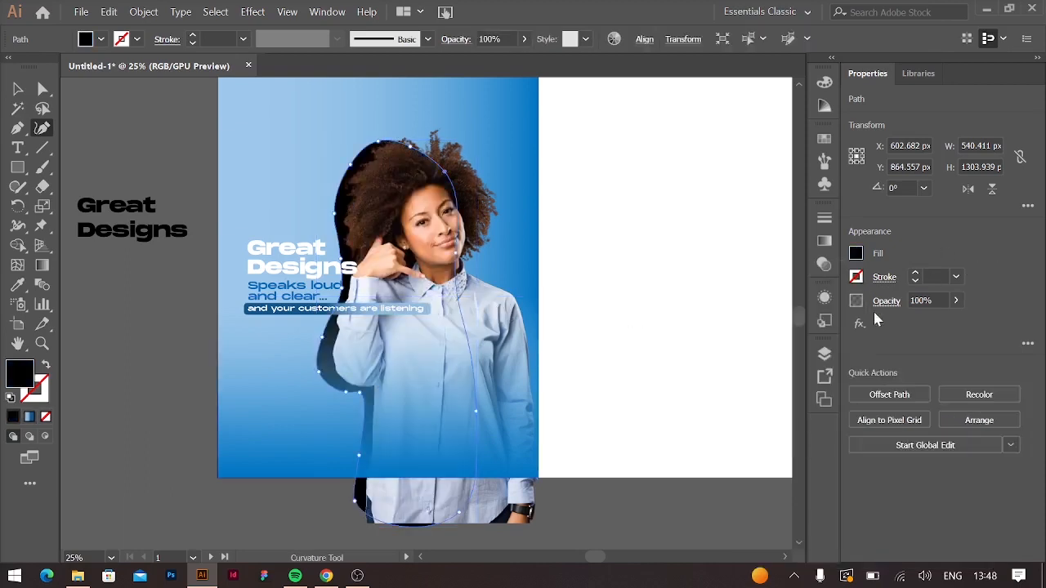
- Apply a Gaussian Blur to the black shape with the preview enabled
{"action": "left_click", "coordinate": [860, 324]}
{"action": "mouse_move", "coordinate": [899, 433]}
{"action": "left_click", "coordinate": [792, 434]}
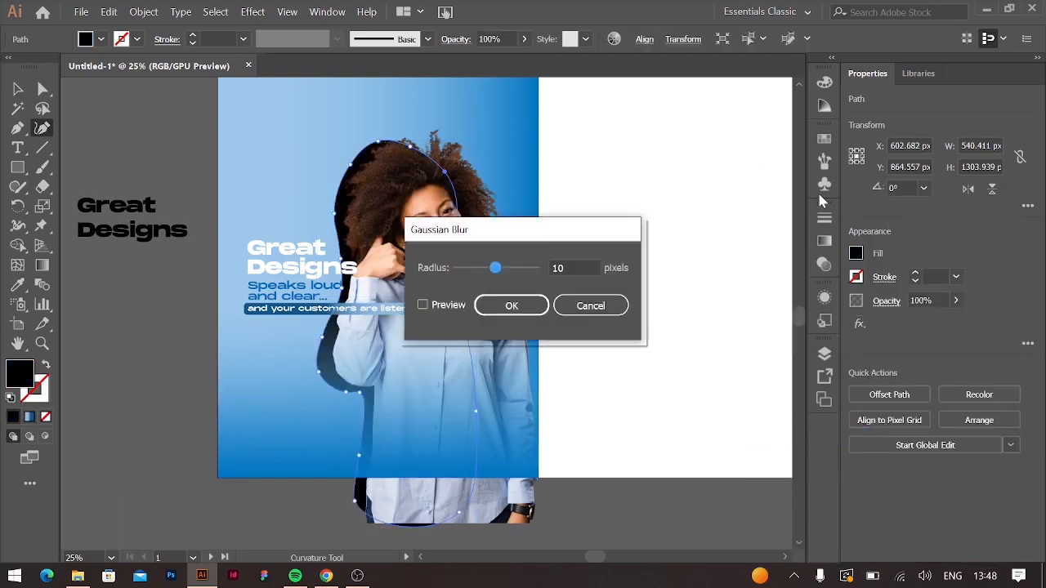
{"action": "left_click_drag", "start_coordinate": [523, 234], "coordinate": [790, 211]}
{"action": "left_click", "coordinate": [690, 280]}
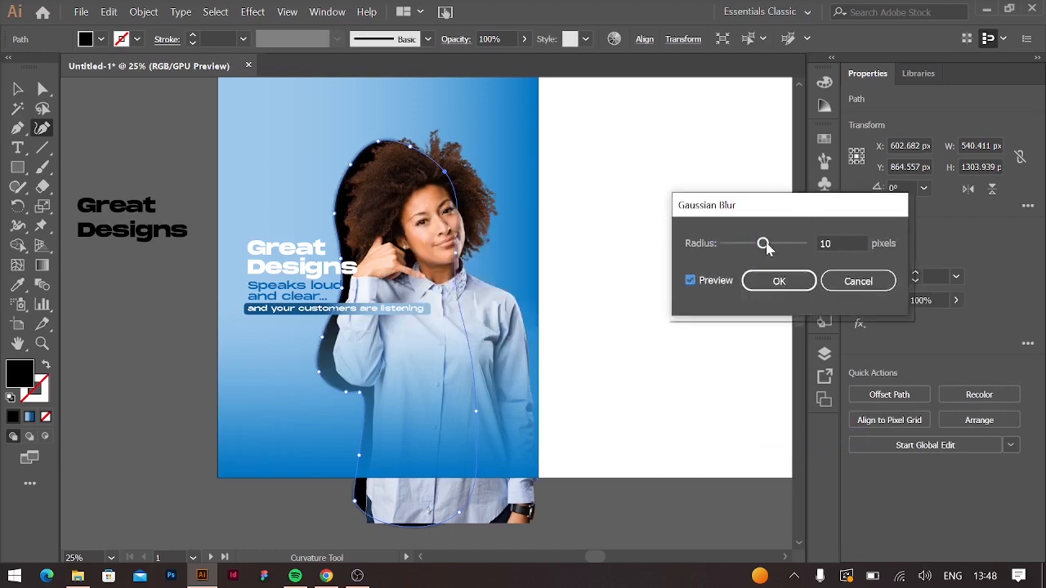
{"action": "left_click", "coordinate": [779, 280]}
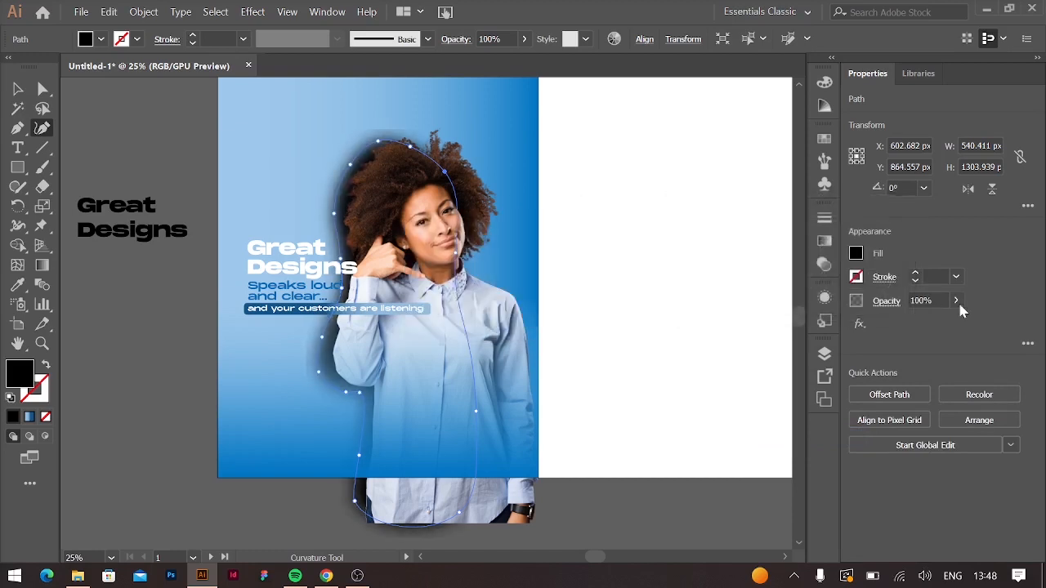
- Lower the blurred shadow shape's opacity to 31%
{"action": "left_click", "coordinate": [956, 301]}
{"action": "left_click_drag", "start_coordinate": [956, 324], "coordinate": [912, 323]}
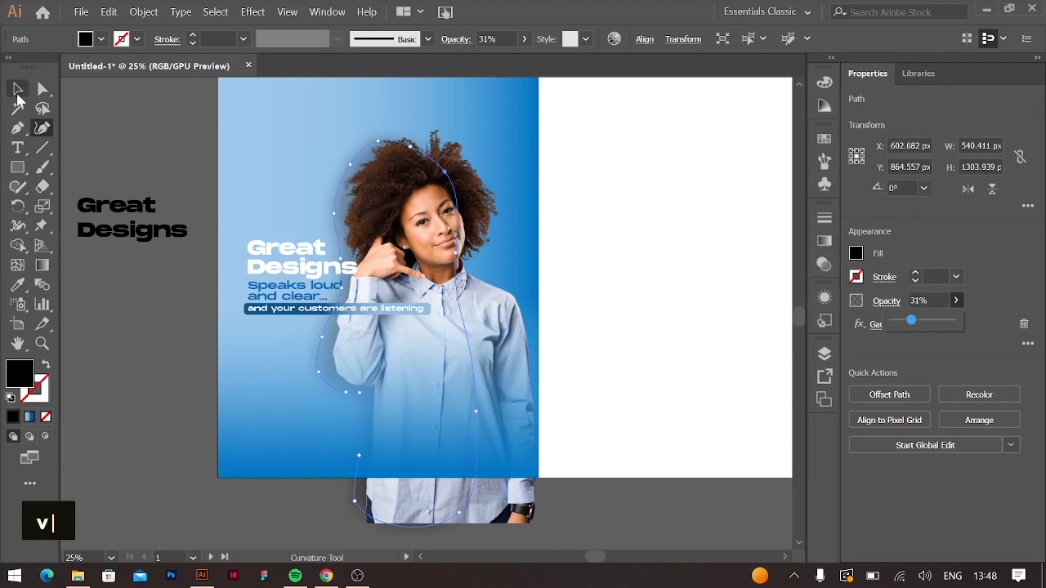
{"action": "left_click", "coordinate": [18, 92]}
{"action": "left_click", "coordinate": [613, 237]}
{"action": "left_click", "coordinate": [715, 298]}
- Lock the woman's photo and move the shadow shape 40 px left and 30 px down
{"action": "left_click", "coordinate": [437, 200]}
{"action": "key", "text": "ctrl+2"}
{"action": "left_click", "coordinate": [461, 200], "text": "shift"}
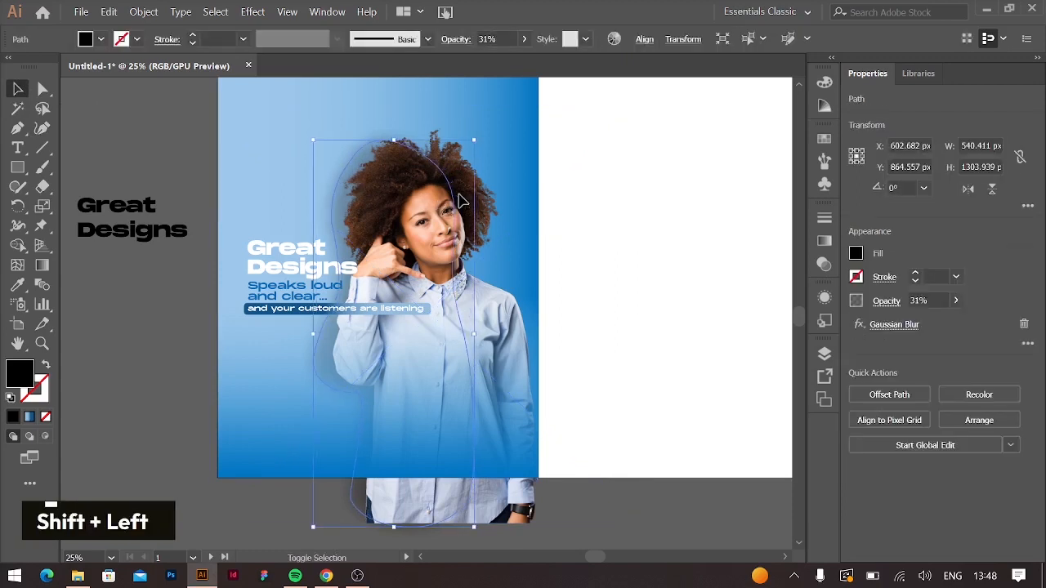
{"action": "key", "text": "shift+Down"}
{"action": "key", "text": "shift+Left"}
{"action": "key", "text": "shift+Down"}
{"action": "key", "text": "shift+Down"}
{"action": "key", "text": "shift+Left"}
{"action": "key", "text": "shift+Left"}
{"action": "key", "text": "shift+Left"}
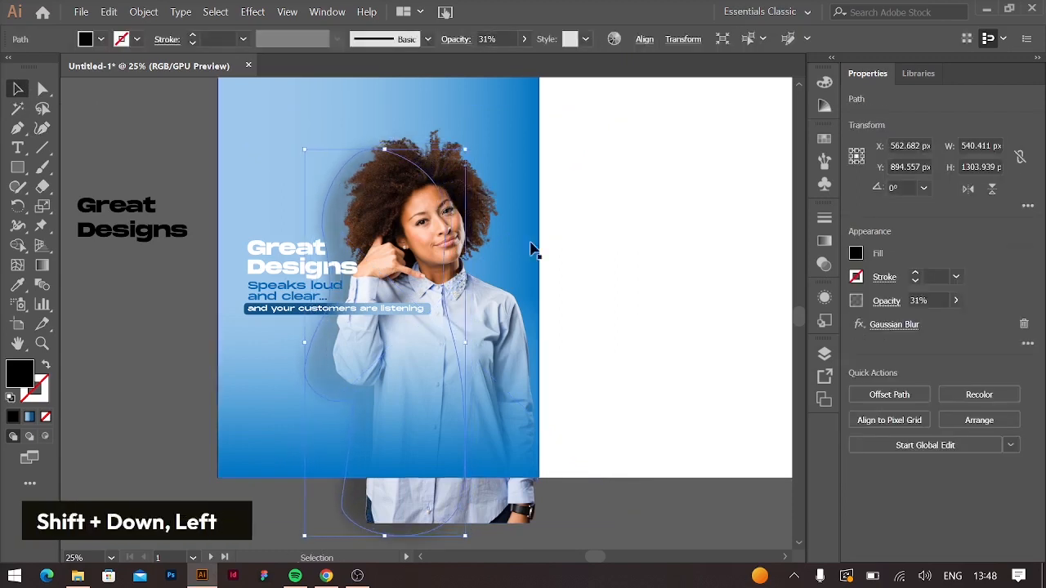
- Set the shadow's Gaussian Blur radius to 28.9 pixels
{"action": "left_click", "coordinate": [894, 324]}
{"action": "left_click_drag", "start_coordinate": [777, 243], "coordinate": [769, 243]}
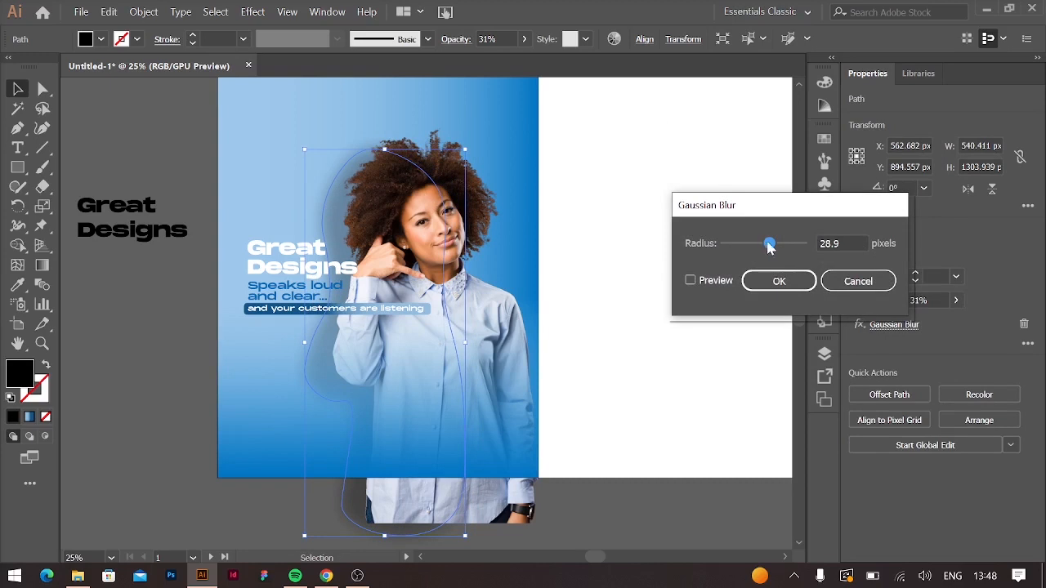
{"action": "left_click", "coordinate": [779, 281]}
{"action": "left_click", "coordinate": [668, 278]}
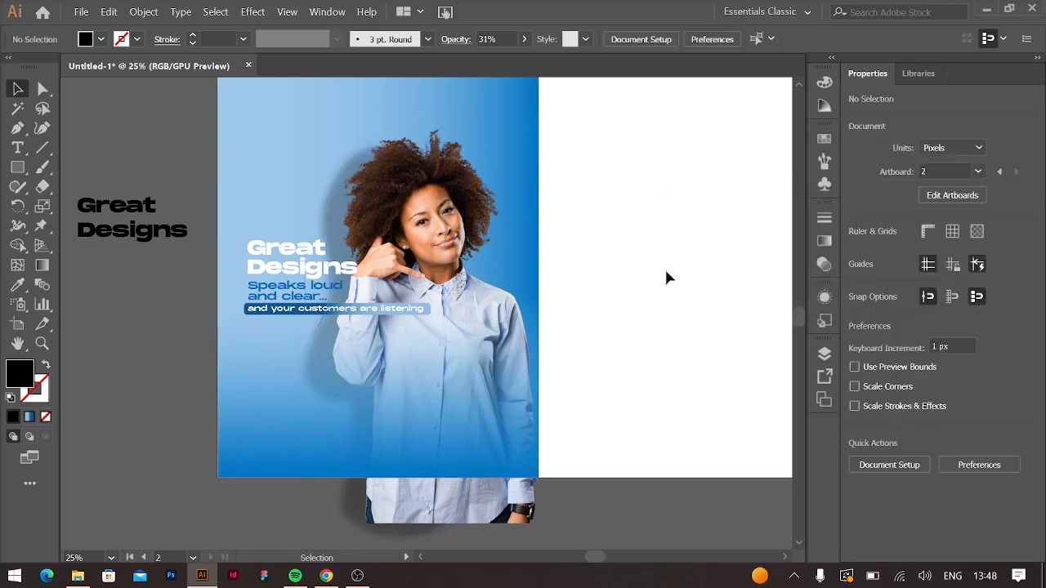
- Soften the shadow by setting its Gaussian Blur radius to about 86.8 pixels
{"action": "left_click", "coordinate": [351, 205]}
{"action": "left_click", "coordinate": [894, 325]}
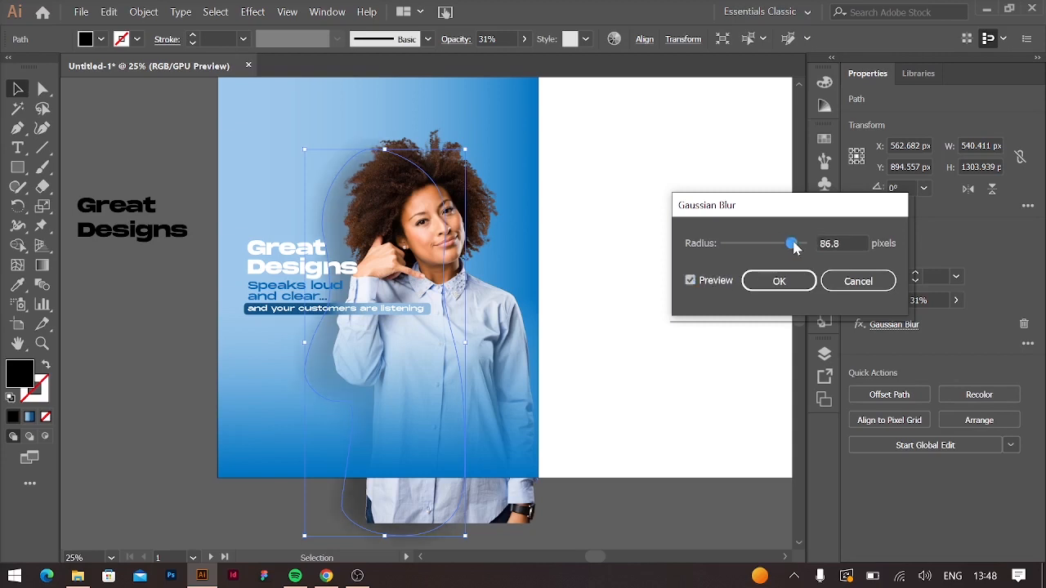
{"action": "left_click", "coordinate": [779, 281]}
{"action": "left_click", "coordinate": [732, 245]}
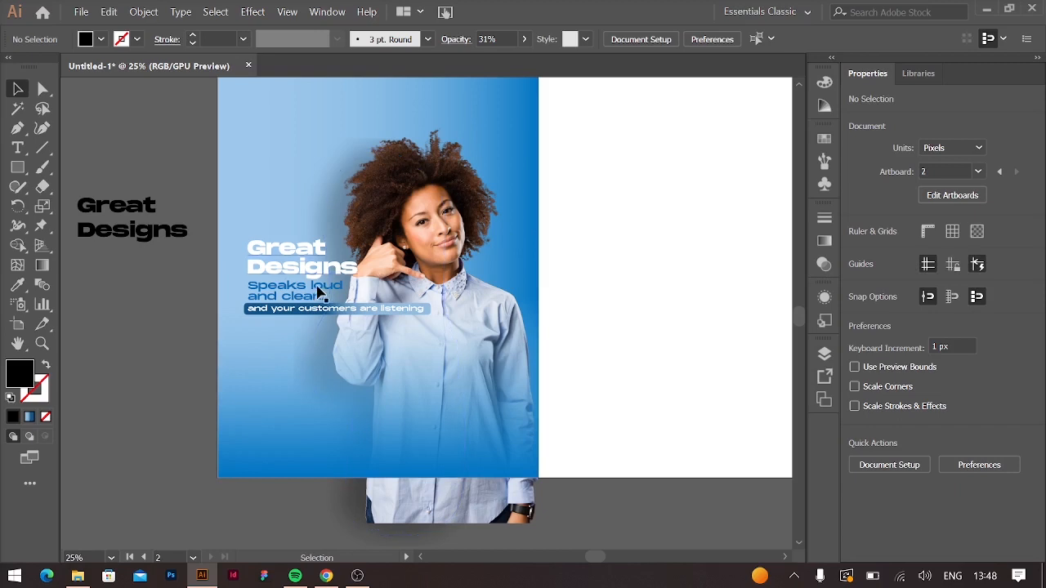
- Draw a circle of about 532 × 532 px over the artboard's upper-left corner with the Ellipse tool
{"action": "scroll", "coordinate": [319, 292], "scroll_direction": "up", "scroll_amount": 2}
{"action": "scroll", "coordinate": [316, 295], "scroll_direction": "down", "scroll_amount": 1}
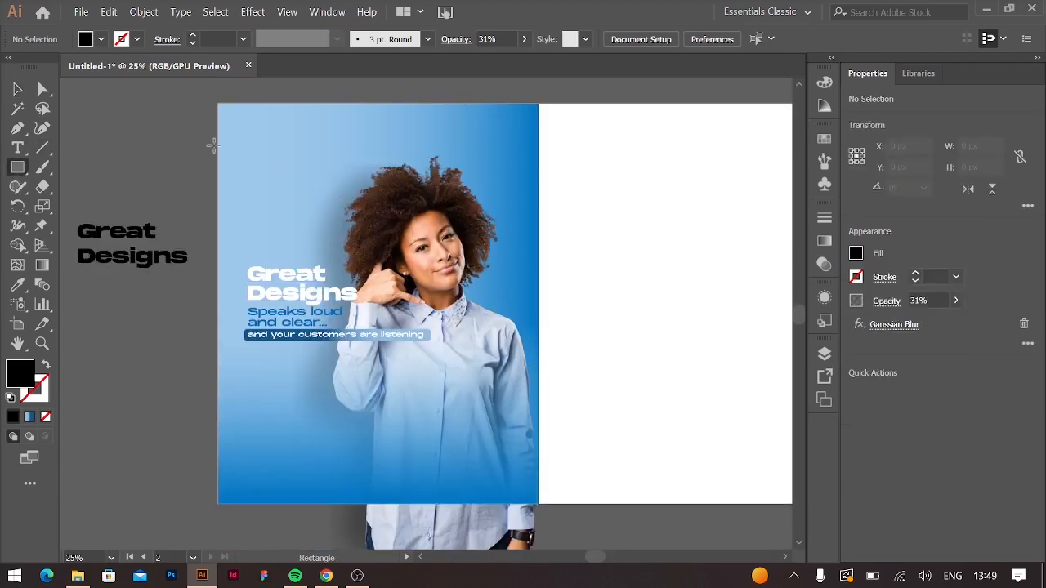
{"action": "right_click", "coordinate": [20, 174]}
{"action": "left_click", "coordinate": [90, 205]}
{"action": "left_click_drag", "start_coordinate": [266, 180], "coordinate": [345, 249]}
{"action": "left_click", "coordinate": [18, 88]}
- Remove the circle's fill and give it a black stroke
{"action": "left_click", "coordinate": [101, 39]}
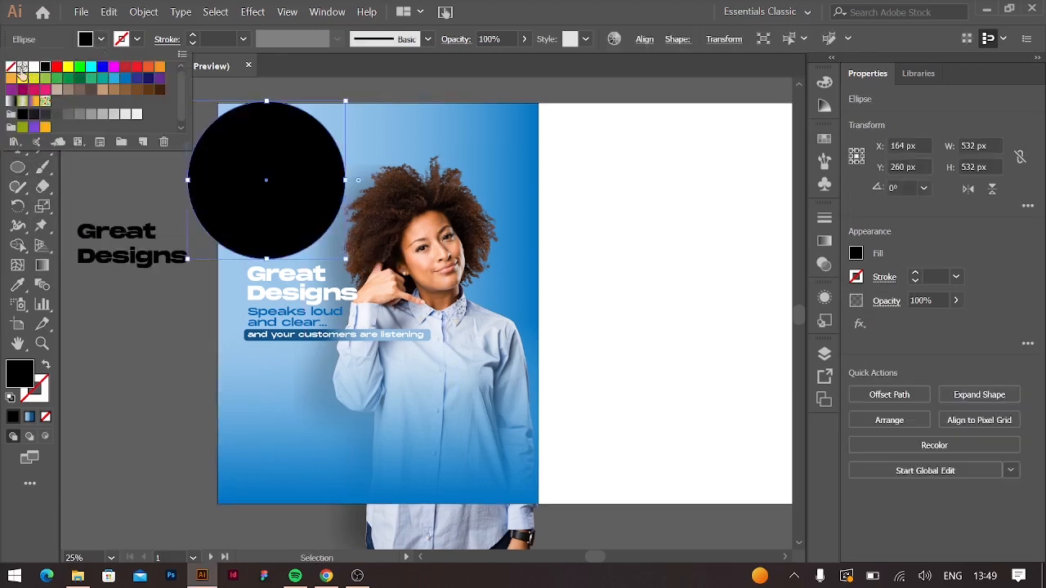
{"action": "left_click", "coordinate": [10, 57]}
{"action": "left_click_drag", "start_coordinate": [916, 273], "coordinate": [915, 275]}
{"action": "left_click", "coordinate": [140, 18]}
{"action": "left_click", "coordinate": [4, 87]}
- Shrink the circle to 407 × 407 px, overlapping the artboard's upper-left corner, and thicken its stroke to 58 pt
{"action": "left_click_drag", "start_coordinate": [345, 101], "coordinate": [252, 97]}
{"action": "mouse_move", "coordinate": [262, 162]}
{"action": "left_mouse_down"}
{"action": "mouse_move", "coordinate": [308, 207]}
{"action": "mouse_move", "coordinate": [289, 166]}
{"action": "left_mouse_up"}
{"action": "left_click", "coordinate": [915, 274], "text": "shift"}
{"action": "left_click", "coordinate": [915, 274], "text": "shift"}
- Expand the stroked circle into a ring shape and fill it with the background's blue gradient using the Eyedropper
{"action": "left_click", "coordinate": [143, 12]}
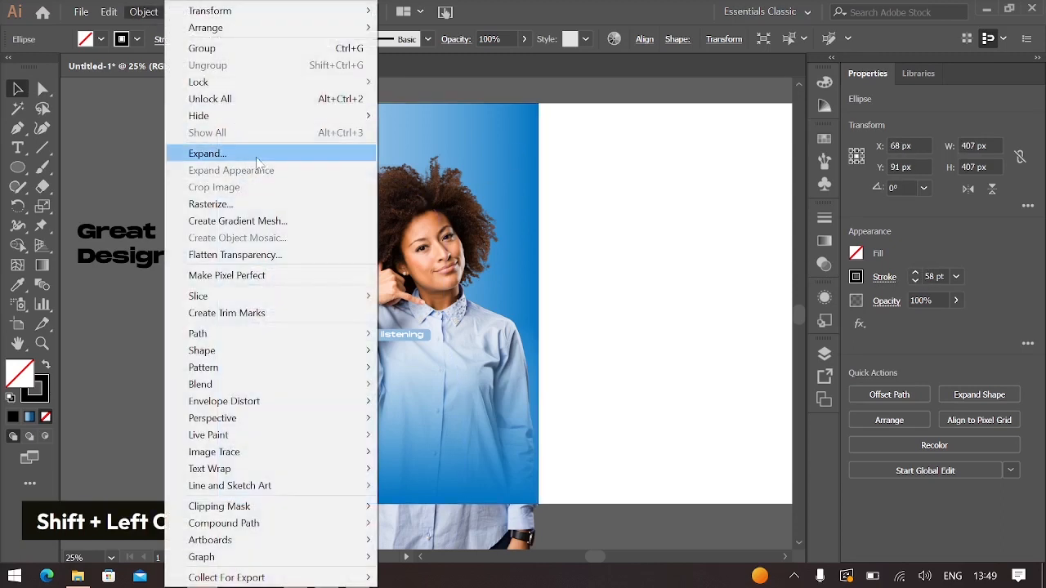
{"action": "left_click", "coordinate": [257, 160]}
{"action": "key", "text": "Return"}
{"action": "key", "text": "i"}
{"action": "left_click", "coordinate": [417, 110]}
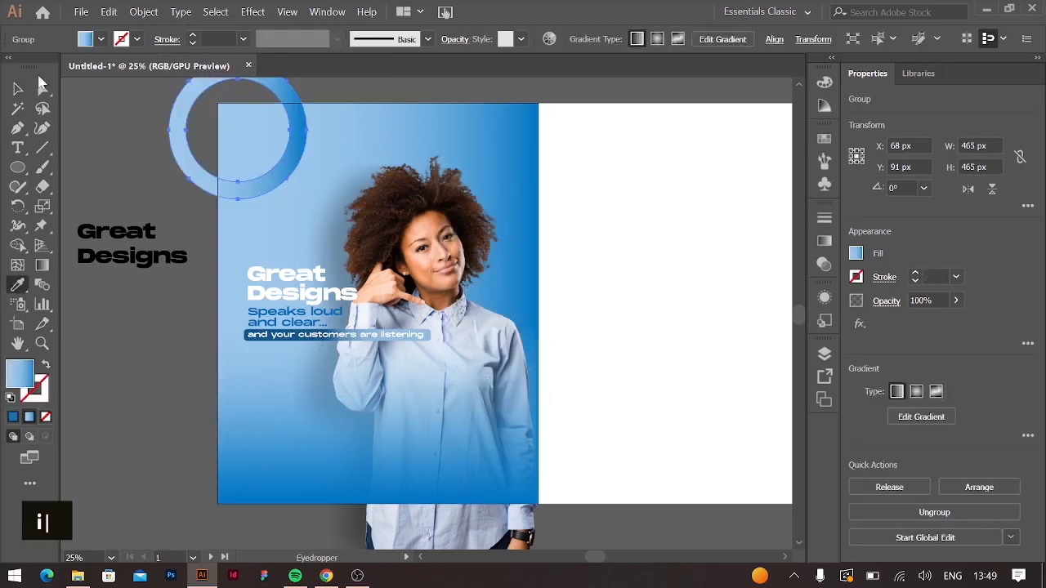
- Apply a Gaussian Blur effect to the gradient-filled ring over the artboard's upper-left corner
{"action": "key", "text": "v"}
{"action": "left_click", "coordinate": [109, 163]}
{"action": "left_click", "coordinate": [282, 177]}
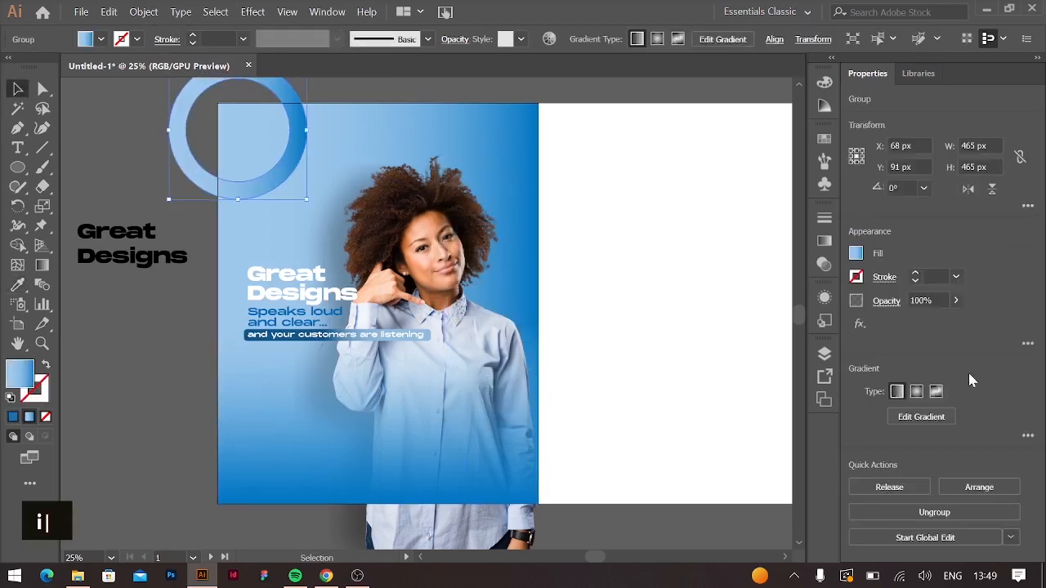
{"action": "left_click", "coordinate": [859, 324]}
{"action": "mouse_move", "coordinate": [899, 495]}
{"action": "left_click", "coordinate": [788, 434]}
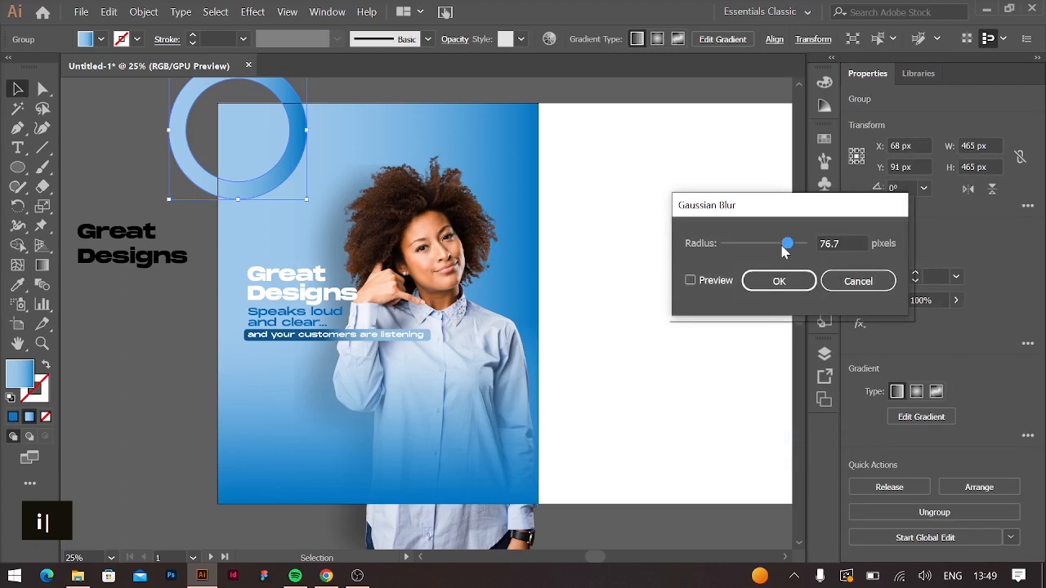
{"action": "left_click", "coordinate": [743, 282]}
{"action": "left_click", "coordinate": [623, 224]}
- Duplicate the blurred ring twice at a smaller size, placing one beside the woman's collar and one at the artboard's lower-left edge
{"action": "left_click_drag", "start_coordinate": [303, 150], "coordinate": [570, 300]}
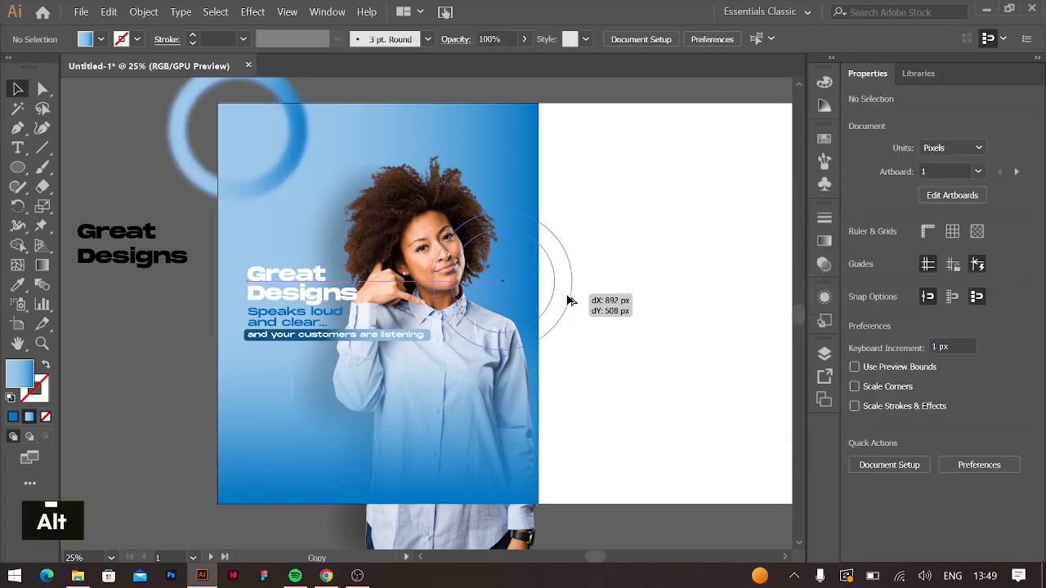
{"action": "left_click", "coordinate": [695, 297]}
{"action": "left_click", "coordinate": [549, 266]}
{"action": "left_click_drag", "start_coordinate": [550, 236], "coordinate": [238, 469]}
{"action": "left_click", "coordinate": [649, 289]}
{"action": "left_click", "coordinate": [363, 410]}
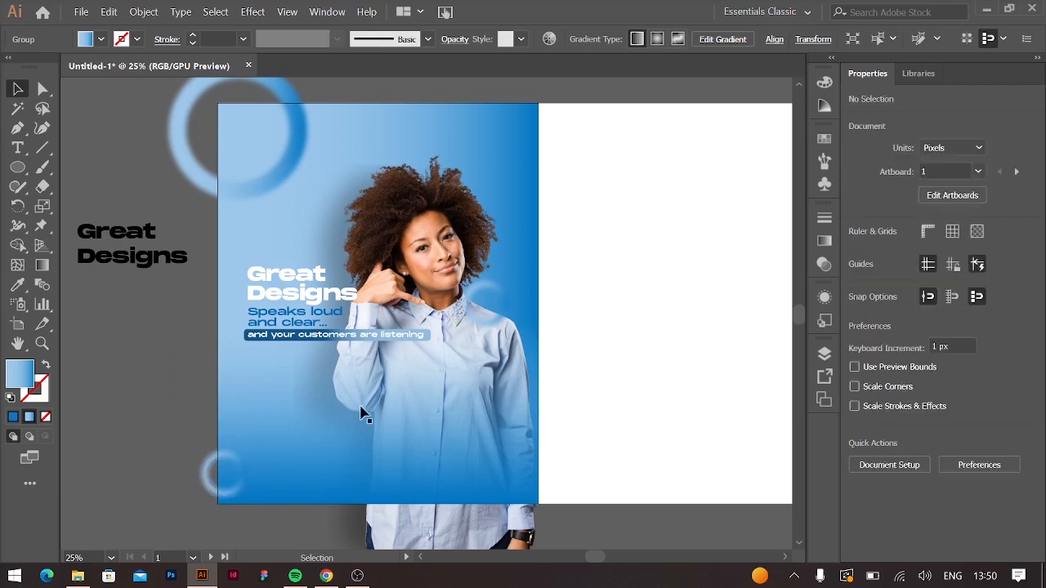
- Draw a gradient-filled circle about 154 × 154 px left of the woman's hair and give it a Gaussian Blur of about 17 pixels
{"action": "right_click", "coordinate": [17, 167]}
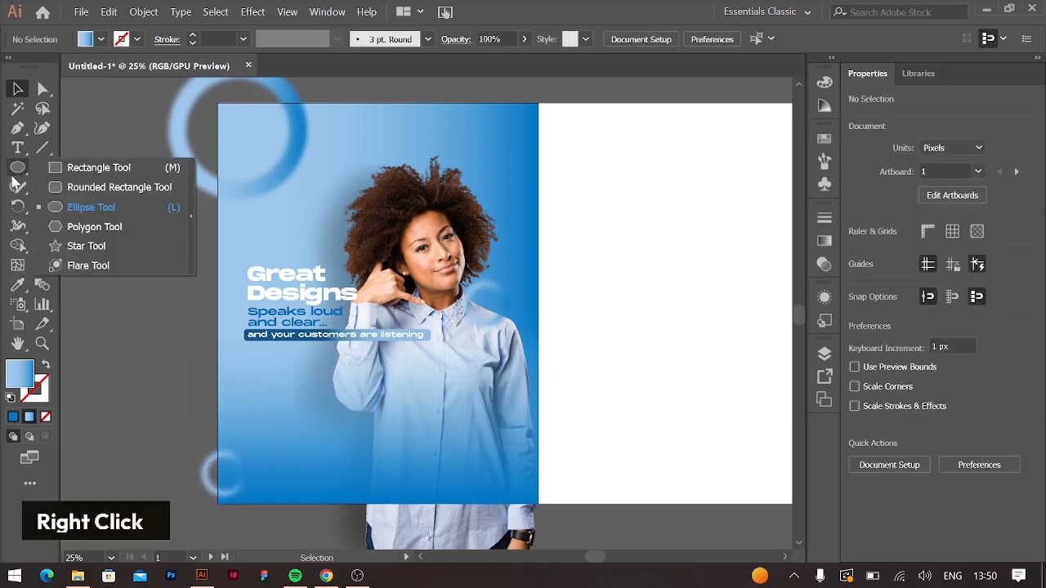
{"action": "left_click", "coordinate": [81, 206]}
{"action": "mouse_move", "coordinate": [289, 189]}
{"action": "left_mouse_down"}
{"action": "mouse_move", "coordinate": [343, 237]}
{"action": "mouse_move", "coordinate": [330, 229]}
{"action": "mouse_move", "coordinate": [327, 244]}
{"action": "mouse_move", "coordinate": [336, 243]}
{"action": "left_mouse_up"}
{"action": "key", "text": "v"}
{"action": "left_click", "coordinate": [859, 323]}
{"action": "mouse_move", "coordinate": [899, 434]}
{"action": "left_click", "coordinate": [864, 435]}
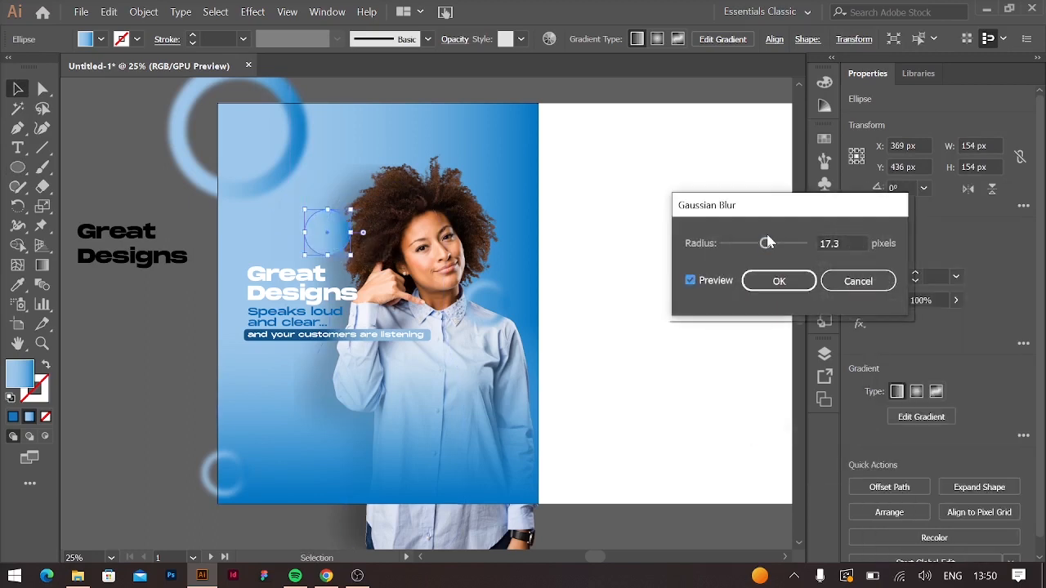
{"action": "left_click", "coordinate": [779, 281]}
{"action": "left_click", "coordinate": [626, 205]}
- Duplicate the blurred circle to the upper right of the woman's hair and enlarge the copy to about 276 × 276 px
{"action": "left_click", "coordinate": [343, 236], "text": "alt"}
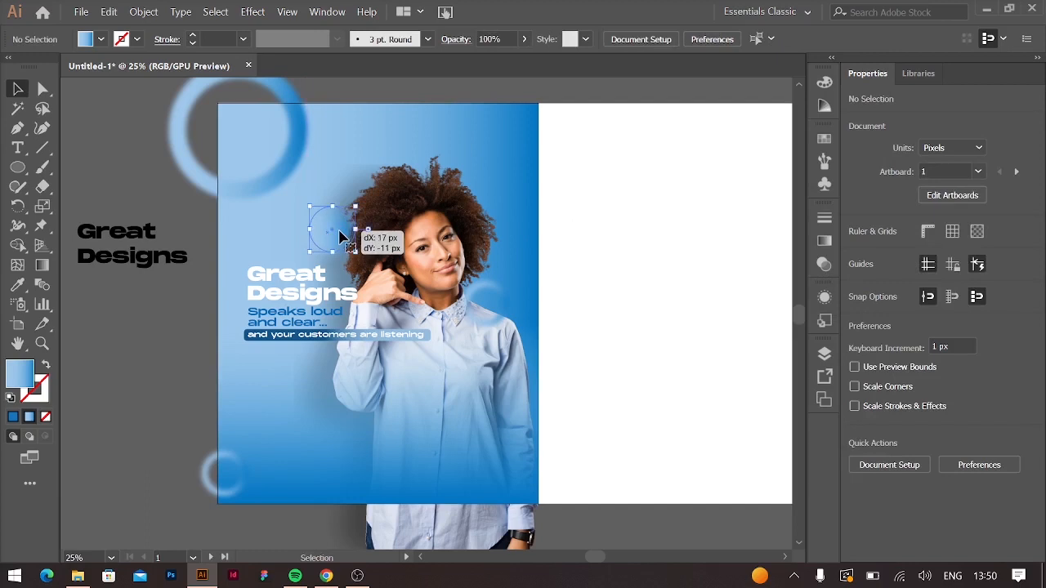
{"action": "left_click_drag", "start_coordinate": [342, 235], "coordinate": [515, 182]}
{"action": "left_click", "coordinate": [507, 181], "text": "shift"}
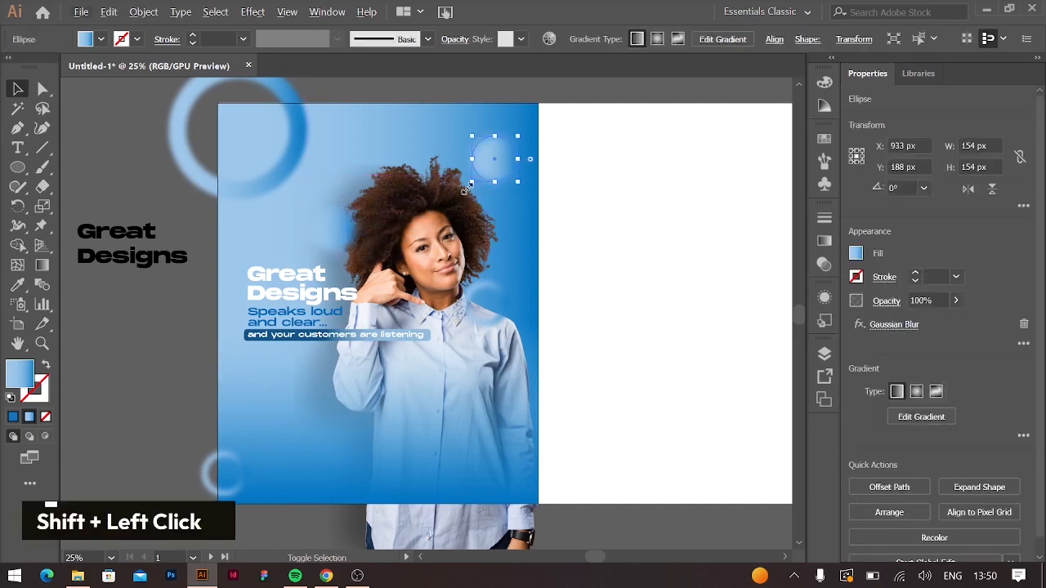
{"action": "left_click", "coordinate": [686, 203]}
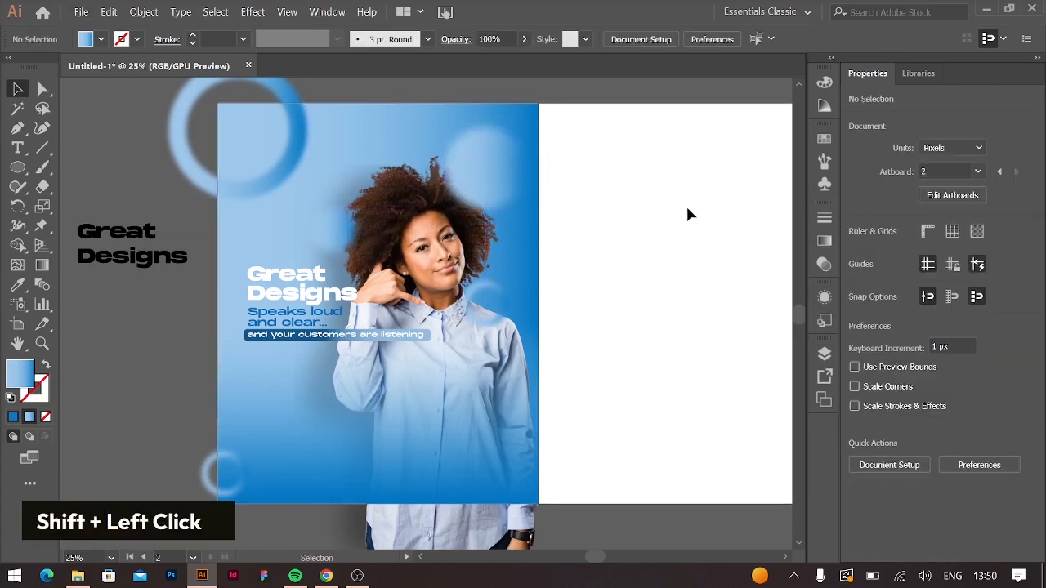
- Duplicate the large blurred circle below the tagline bar and adjust its stacking order so it sits behind the lower gradient overlay
{"action": "left_click_drag", "start_coordinate": [483, 180], "coordinate": [311, 395]}
{"action": "key", "text": "ctrl+bracketleft"}
{"action": "key", "text": "ctrl+shift+bracketleft"}
{"action": "key", "text": "ctrl+bracketright"}
{"action": "key", "text": "ctrl+bracketright"}
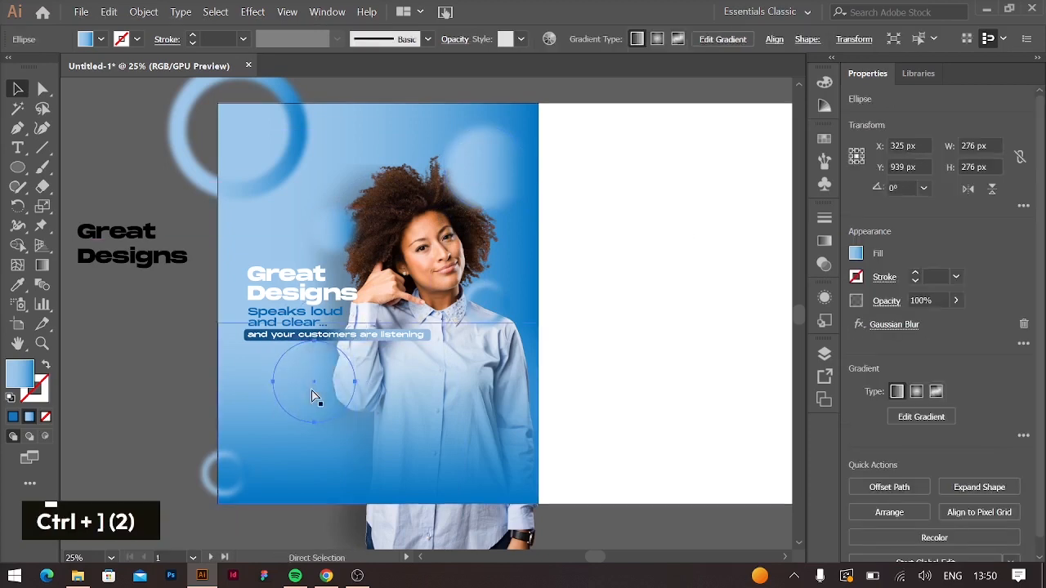
{"action": "key", "text": "ctrl+bracketleft"}
{"action": "left_click", "coordinate": [621, 371]}
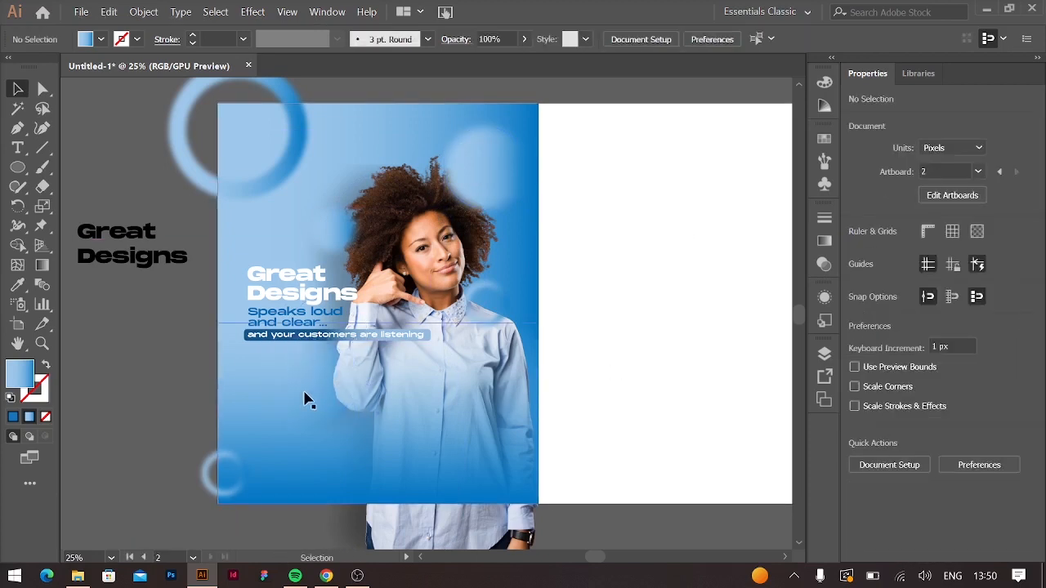
- Shift the midpoint of the lower blue overlay's gradient slightly upward with the Gradient tool
{"action": "left_click", "coordinate": [367, 394]}
{"action": "key", "text": "g"}
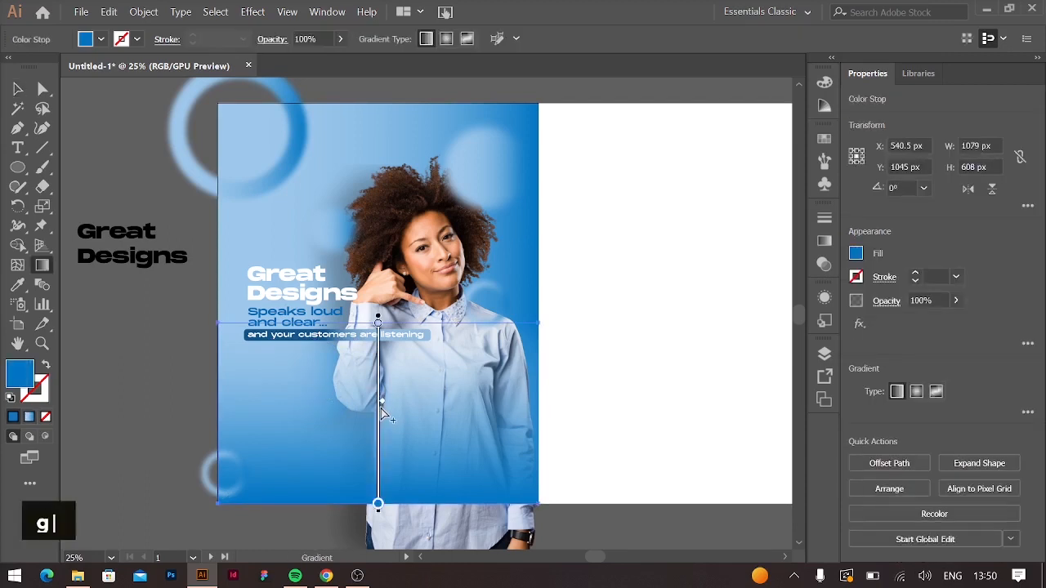
{"action": "left_click_drag", "start_coordinate": [383, 403], "coordinate": [386, 390]}
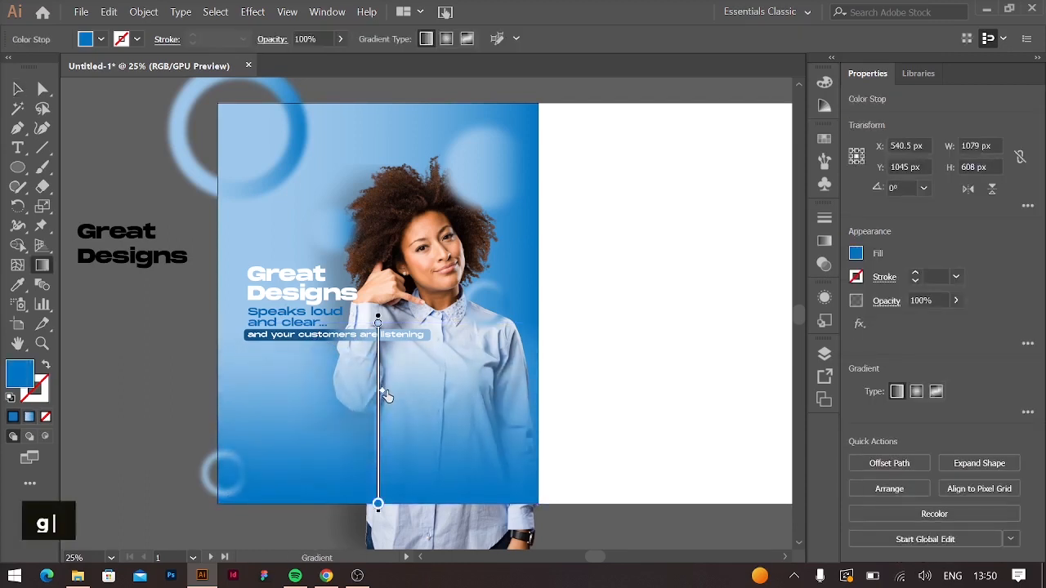
{"action": "key", "text": "v"}
{"action": "left_click", "coordinate": [618, 325]}
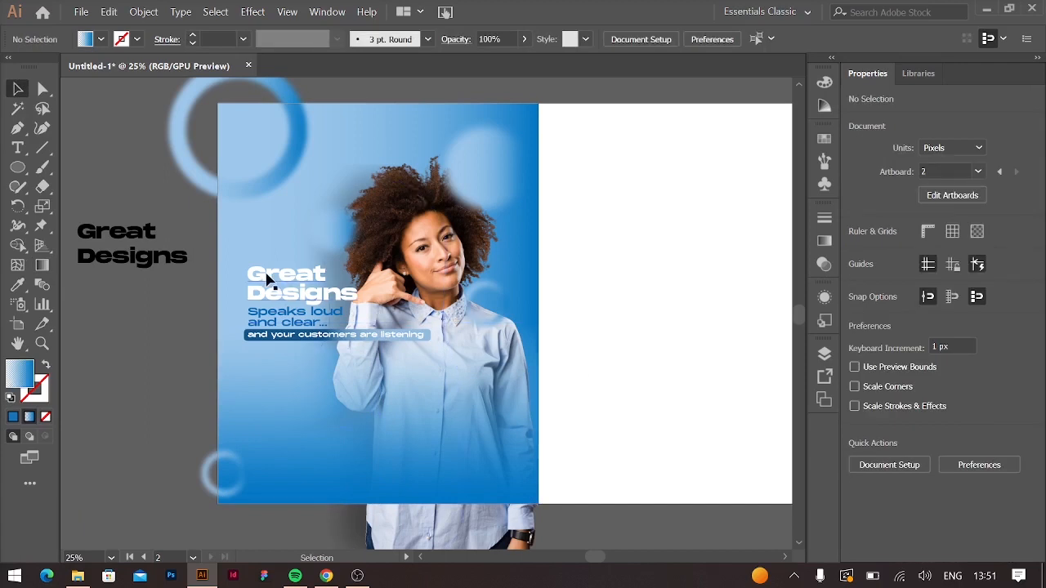
{"action": "left_click", "coordinate": [302, 277]}
{"action": "left_click_drag", "start_coordinate": [311, 265], "coordinate": [471, 129]}
{"action": "left_click_drag", "start_coordinate": [510, 184], "coordinate": [592, 196]}
{"action": "left_click_drag", "start_coordinate": [411, 136], "coordinate": [635, 96]}
{"action": "key", "text": "BackSpace"}
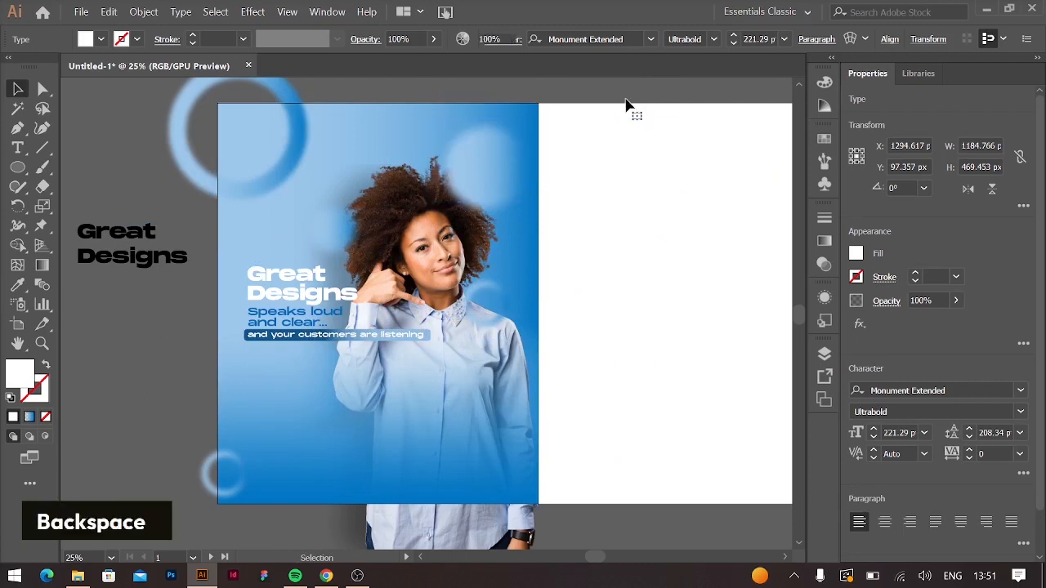
- Move the spare black "Great Designs" text farther left, away from the artboard
{"action": "key", "text": "t"}
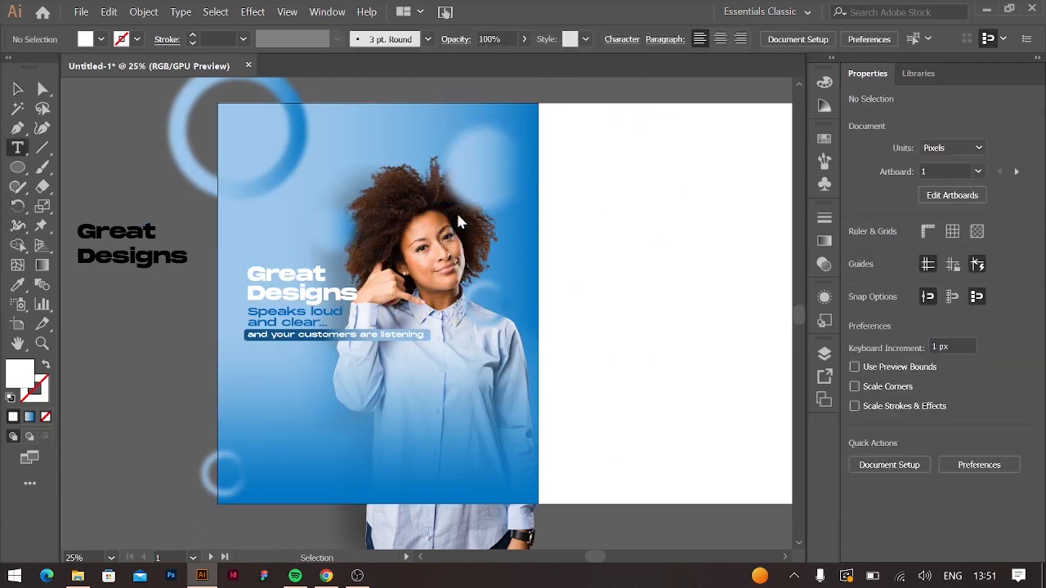
{"action": "scroll", "coordinate": [455, 215], "scroll_direction": "left", "scroll_amount": 5}
{"action": "left_click", "coordinate": [18, 91]}
{"action": "left_click_drag", "start_coordinate": [516, 264], "coordinate": [404, 306]}
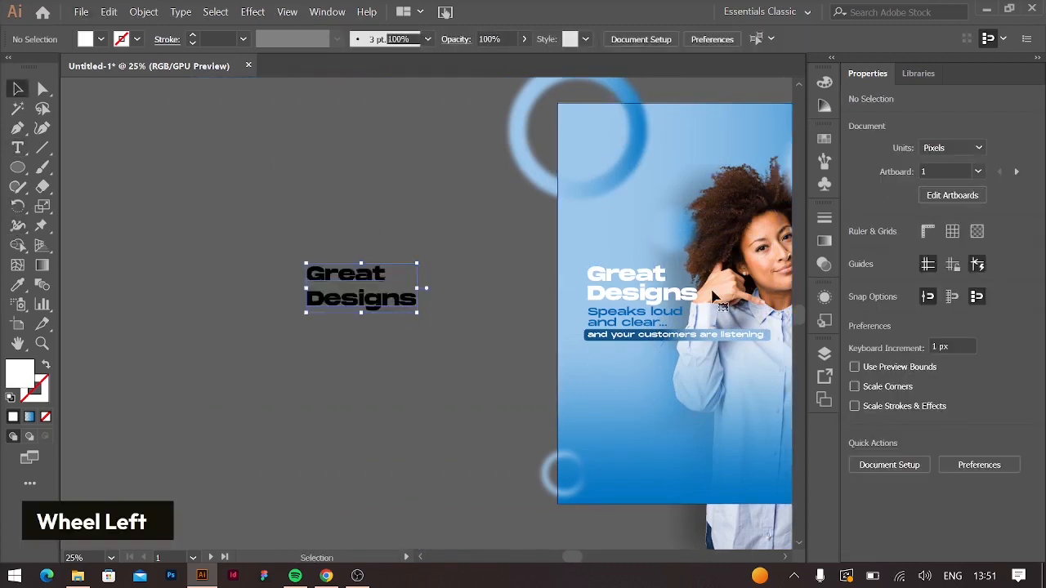
- Browse the installed font families, previewing them on the spare black "Great Designs" text
{"action": "left_click", "coordinate": [1021, 390]}
{"action": "key", "text": "Down"}
{"action": "key", "text": "Down"}
{"action": "key", "text": "Down"}
{"action": "key", "text": "Down"}
{"action": "key", "text": "Down"}
{"action": "key", "text": "Down"}
{"action": "key", "text": "Down"}
{"action": "key", "text": "Down"}
{"action": "key", "text": "Down"}
{"action": "key", "text": "Down"}
{"action": "key", "text": "Down"}
{"action": "key", "text": "Down"}
{"action": "key", "text": "Down"}
{"action": "key", "text": "Down"}
{"action": "key", "text": "Down"}
{"action": "key", "text": "Down"}
{"action": "key", "text": "Down"}
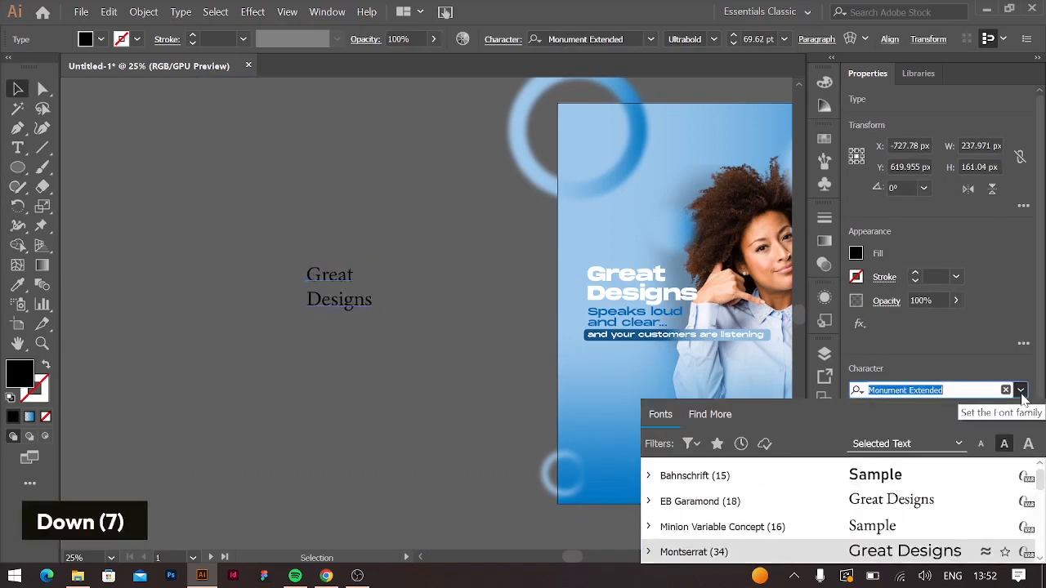
{"action": "key", "text": "Up"}
{"action": "key", "text": "Up"}
{"action": "key", "text": "Up"}
{"action": "key", "text": "Down"}
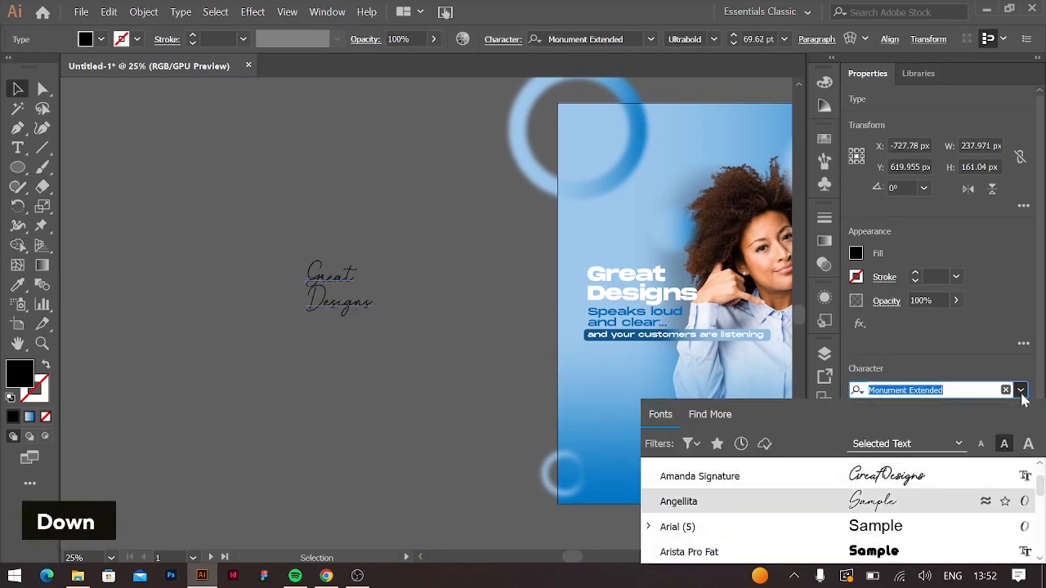
{"action": "key", "text": "Up"}
{"action": "key", "text": "Down"}
{"action": "key", "text": "Down"}
{"action": "key", "text": "Down"}
{"action": "key", "text": "Down"}
{"action": "key", "text": "Down"}
{"action": "key", "text": "Down"}
{"action": "key", "text": "Down"}
{"action": "key", "text": "Down"}
{"action": "key", "text": "Down"}
{"action": "key", "text": "Down"}
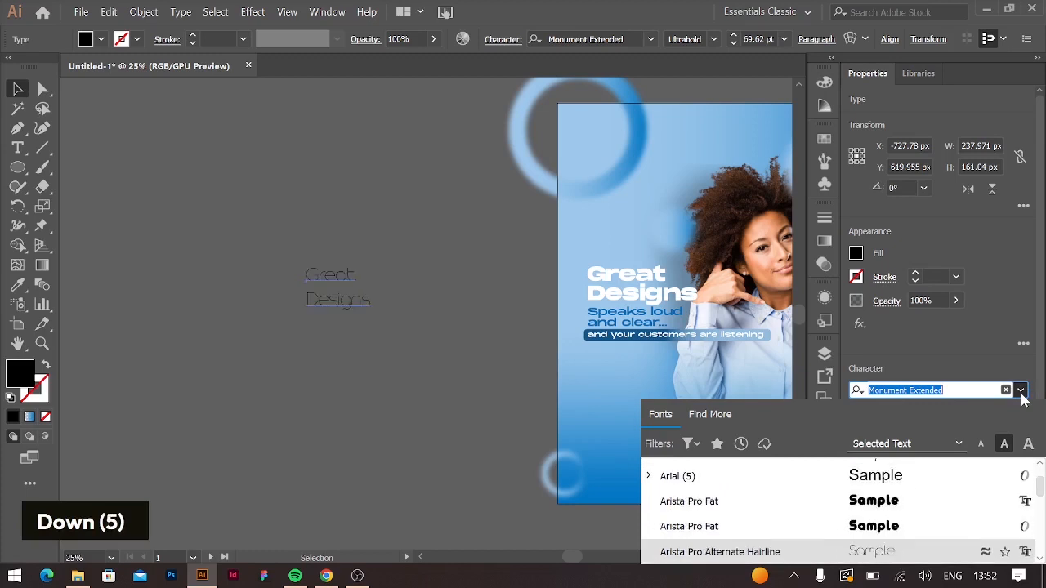
{"action": "key", "text": "Up"}
{"action": "key", "text": "Up"}
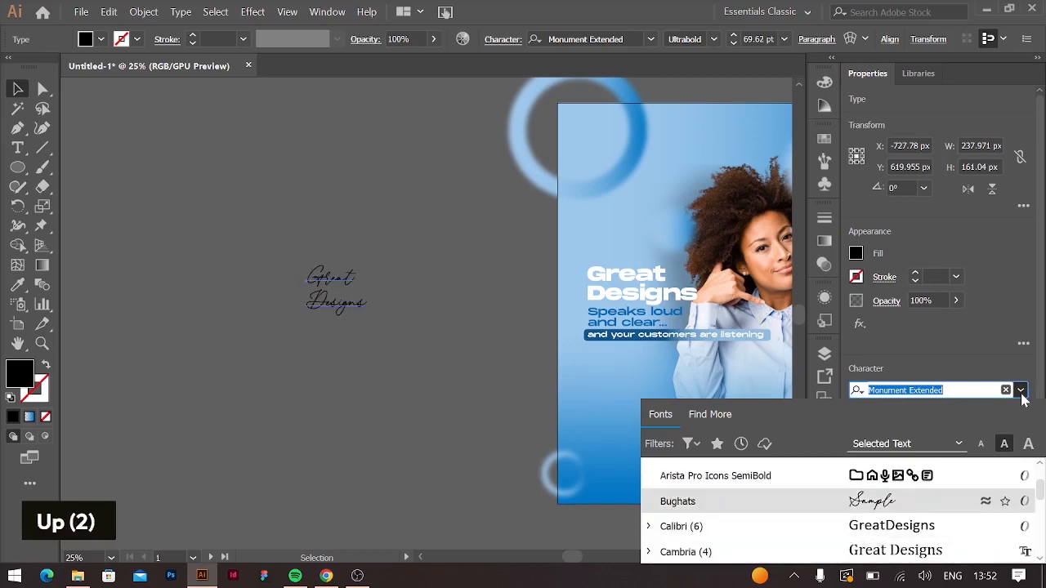
{"action": "key", "text": "Down"}
{"action": "key", "text": "Down"}
{"action": "key", "text": "Down"}
{"action": "key", "text": "Down"}
{"action": "key", "text": "Down"}
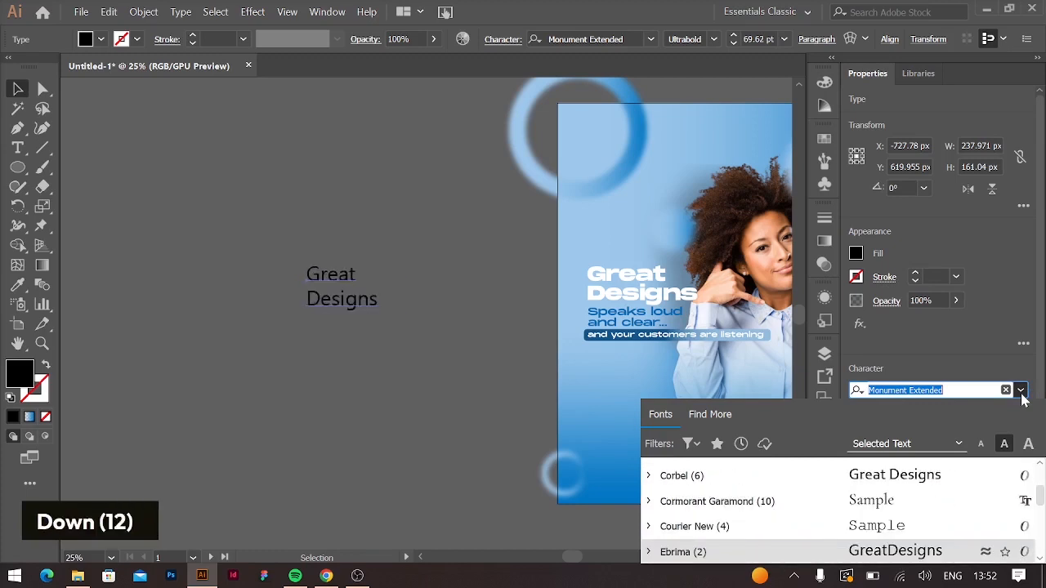
{"action": "key", "text": "Down"}
{"action": "key", "text": "Down"}
{"action": "key", "text": "Down"}
{"action": "key", "text": "Down"}
{"action": "key", "text": "Down"}
{"action": "key", "text": "Down"}
{"action": "key", "text": "Down"}
{"action": "key", "text": "Down"}
{"action": "key", "text": "Down"}
{"action": "key", "text": "Down"}
{"action": "key", "text": "Down"}
{"action": "key", "text": "Down"}
{"action": "key", "text": "Down"}
{"action": "key", "text": "Down"}
{"action": "key", "text": "Down"}
{"action": "key", "text": "Down"}
{"action": "key", "text": "Down"}
{"action": "key", "text": "Down"}
{"action": "key", "text": "Down"}
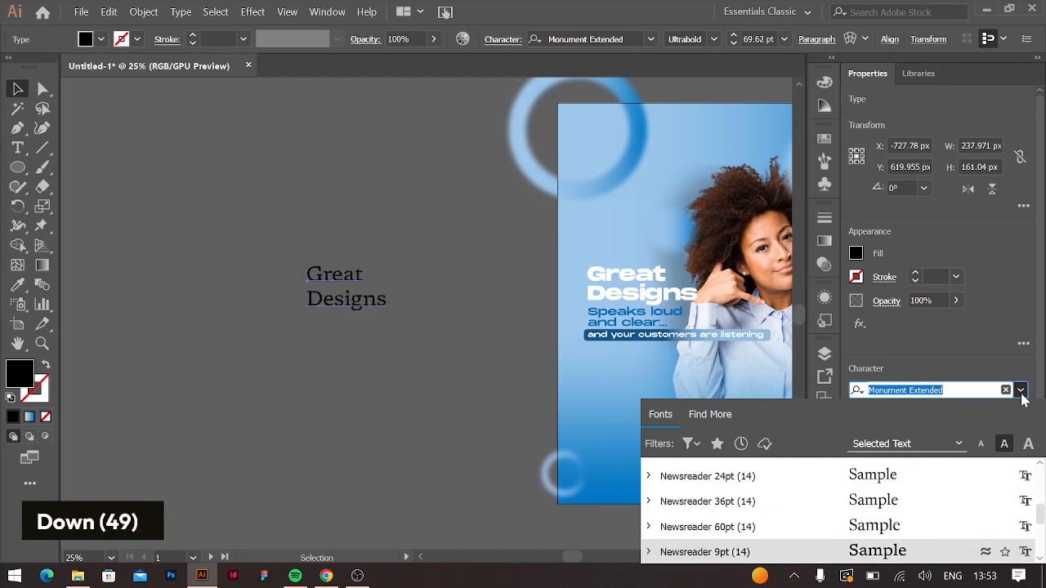
{"action": "key", "text": "Up"}
{"action": "key", "text": "Up"}
{"action": "key", "text": "Down"}
{"action": "key", "text": "Down"}
{"action": "key", "text": "Down"}
{"action": "key", "text": "Down"}
{"action": "key", "text": "Down"}
{"action": "key", "text": "Down"}
{"action": "key", "text": "Down"}
{"action": "key", "text": "Down"}
{"action": "key", "text": "Down"}
{"action": "key", "text": "Down"}
{"action": "key", "text": "Down"}
{"action": "key", "text": "Down"}
{"action": "key", "text": "Down"}
{"action": "key", "text": "Down"}
{"action": "key", "text": "Down"}
{"action": "key", "text": "Down"}
{"action": "key", "text": "Down"}
{"action": "key", "text": "Down"}
{"action": "key", "text": "Down"}
{"action": "key", "text": "Down"}
{"action": "key", "text": "Down"}
{"action": "key", "text": "Down"}
{"action": "key", "text": "Down"}
{"action": "key", "text": "Down"}
{"action": "key", "text": "Down"}
{"action": "key", "text": "Down"}
{"action": "key", "text": "Down"}
{"action": "key", "text": "Down"}
{"action": "key", "text": "Down"}
{"action": "key", "text": "Down"}
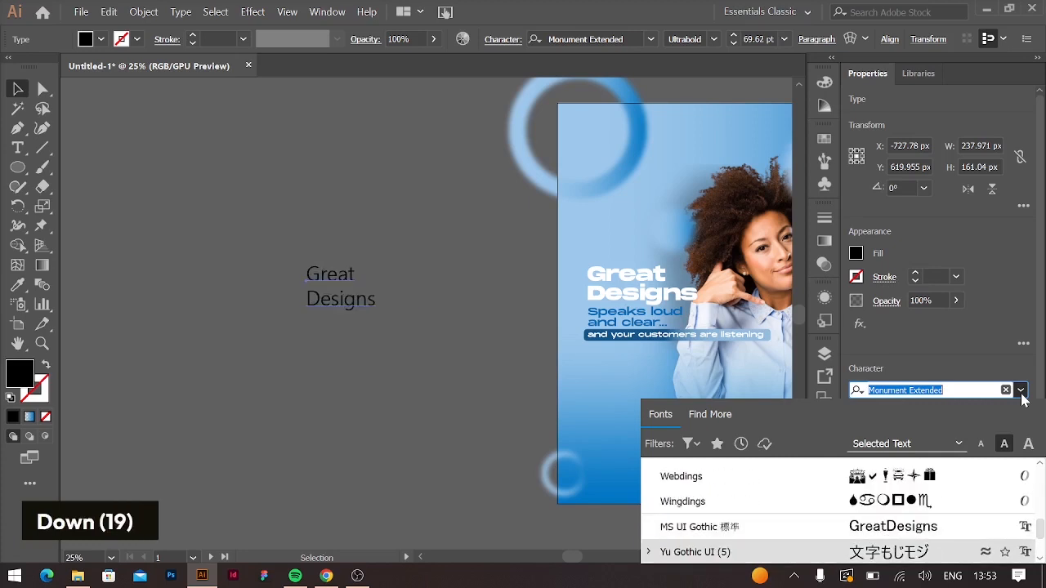
{"action": "key", "text": "Down"}
{"action": "key", "text": "Down"}
{"action": "key", "text": "Down"}
{"action": "key", "text": "Down"}
{"action": "key", "text": "Down"}
{"action": "key", "text": "Down"}
{"action": "key", "text": "Down"}
{"action": "key", "text": "Down"}
{"action": "key", "text": "Down"}
{"action": "key", "text": "Down"}
{"action": "key", "text": "Down"}
{"action": "key", "text": "Down"}
{"action": "key", "text": "Down"}
{"action": "key", "text": "Down"}
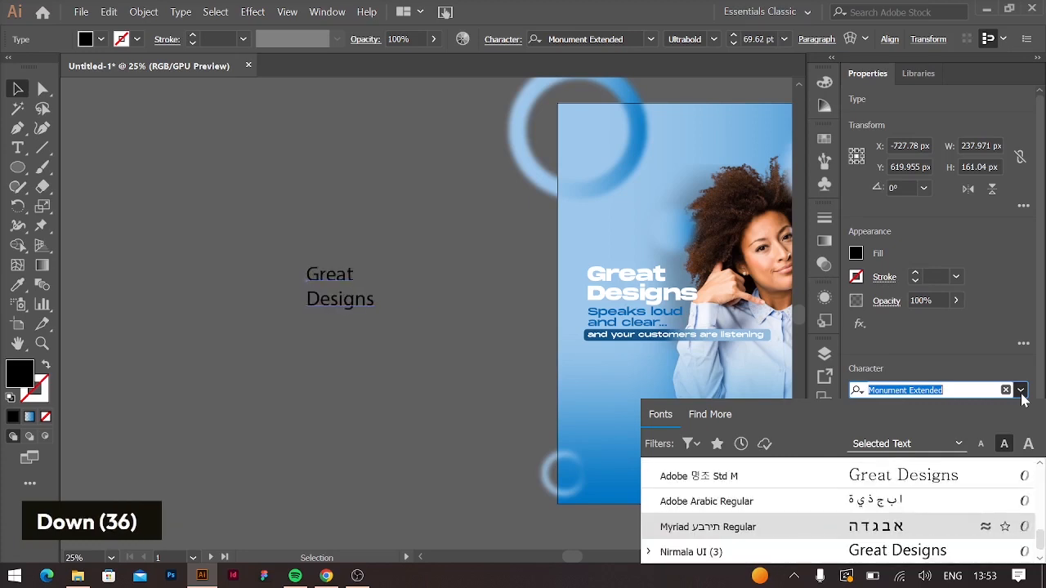
- Set the spare "Great Designs" text in Amanda Signature and change the capital D of "Designs" to lowercase
{"action": "type", "text": "ama"}
{"action": "left_click", "coordinate": [947, 397]}
{"action": "type", "text": "ama"}
{"action": "left_click", "coordinate": [898, 470]}
{"action": "double_click", "coordinate": [312, 297]}
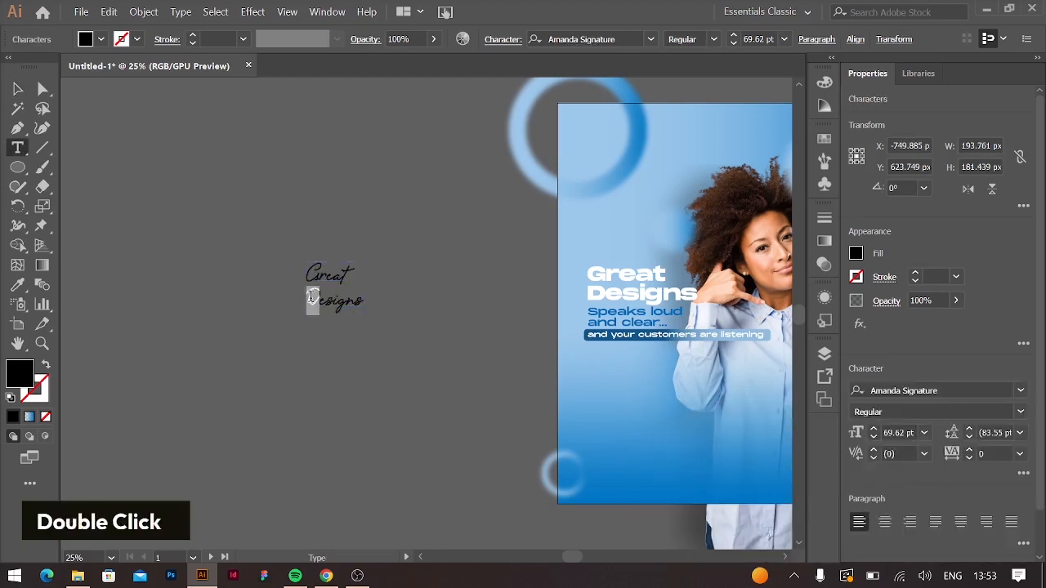
{"action": "type", "text": "d"}
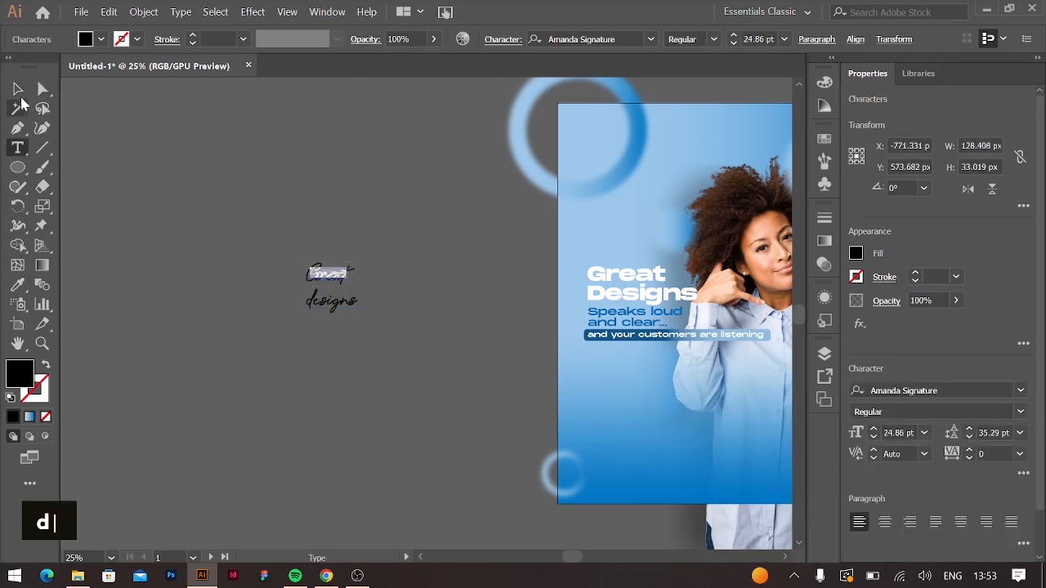
- Delete the word "Great" from the spare script text and enlarge the remaining "designs" to about 960 px wide
{"action": "key", "text": "Escape"}
{"action": "left_click", "coordinate": [127, 155]}
{"action": "double_click", "coordinate": [337, 280]}
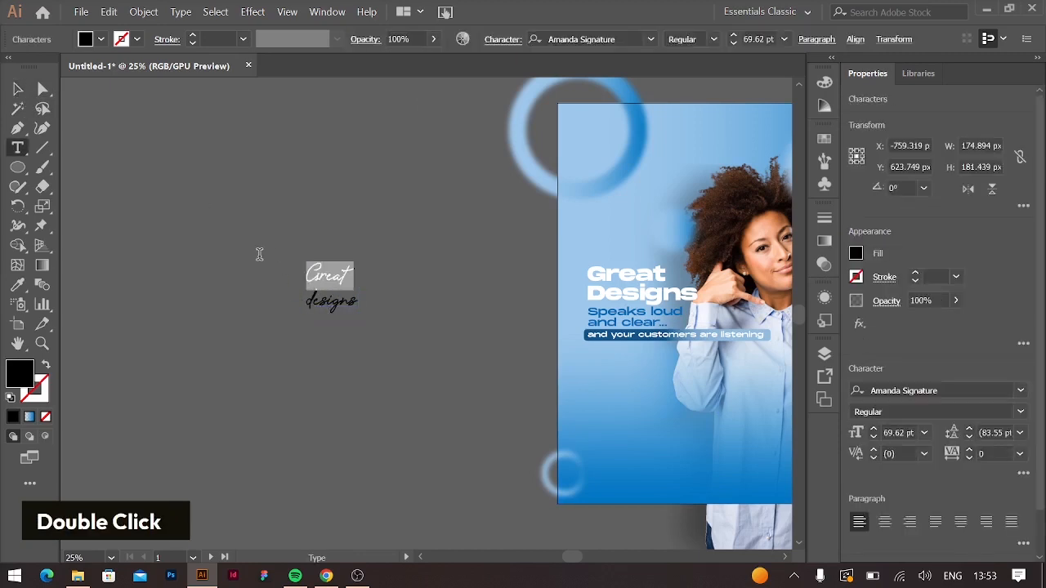
{"action": "key", "text": "BackSpace"}
{"action": "left_click", "coordinate": [17, 88]}
{"action": "scroll", "coordinate": [348, 311], "scroll_direction": "right", "scroll_amount": 3}
{"action": "left_click_drag", "start_coordinate": [240, 285], "coordinate": [460, 421]}
- Recolor the script "designs" text dark blue with C 100, M 66, Y 24, K 14
{"action": "left_click", "coordinate": [856, 253]}
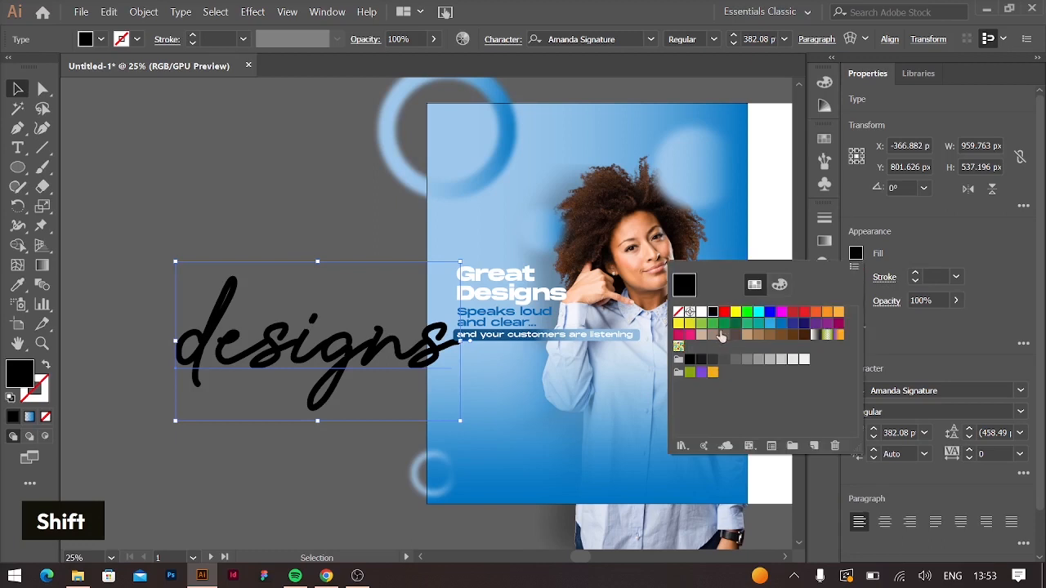
{"action": "left_click", "coordinate": [802, 332]}
{"action": "left_click", "coordinate": [855, 253]}
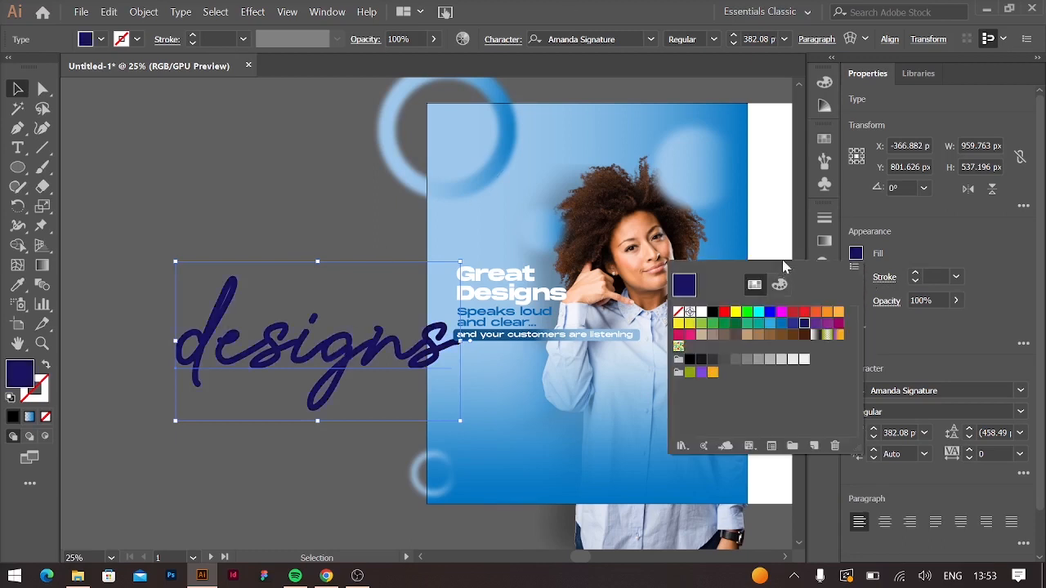
{"action": "left_click", "coordinate": [779, 284]}
{"action": "left_click_drag", "start_coordinate": [737, 388], "coordinate": [736, 382]}
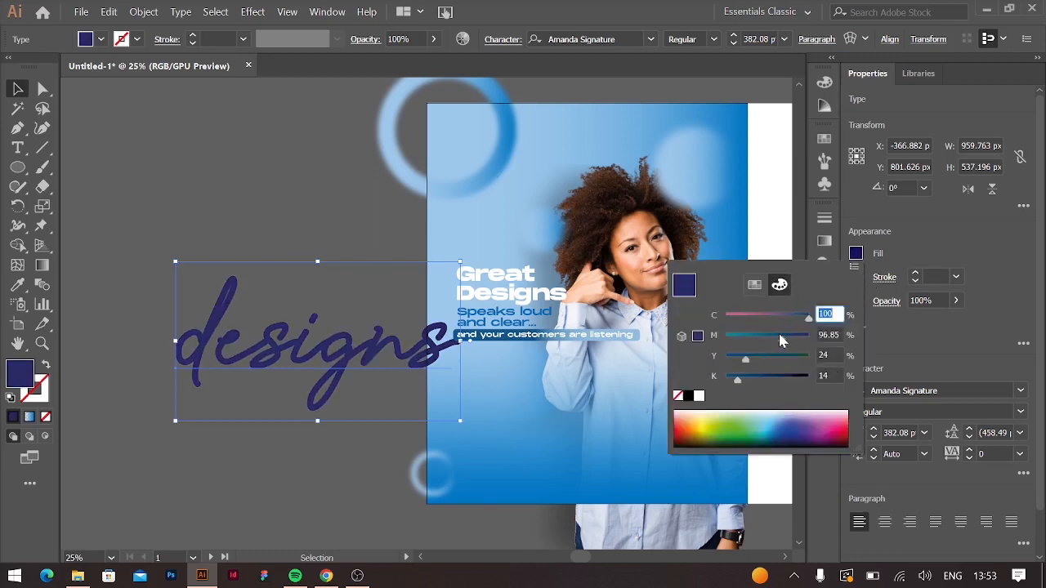
{"action": "left_click", "coordinate": [780, 335]}
- Move the script "designs" text over the artboard's lower left and send it backward behind the woman's photo
{"action": "left_click_drag", "start_coordinate": [319, 362], "coordinate": [466, 436]}
{"action": "key", "text": "ctrl+bracketleft"}
{"action": "key", "text": "ctrl+bracketleft"}
{"action": "left_click", "coordinate": [464, 416], "text": "shift"}
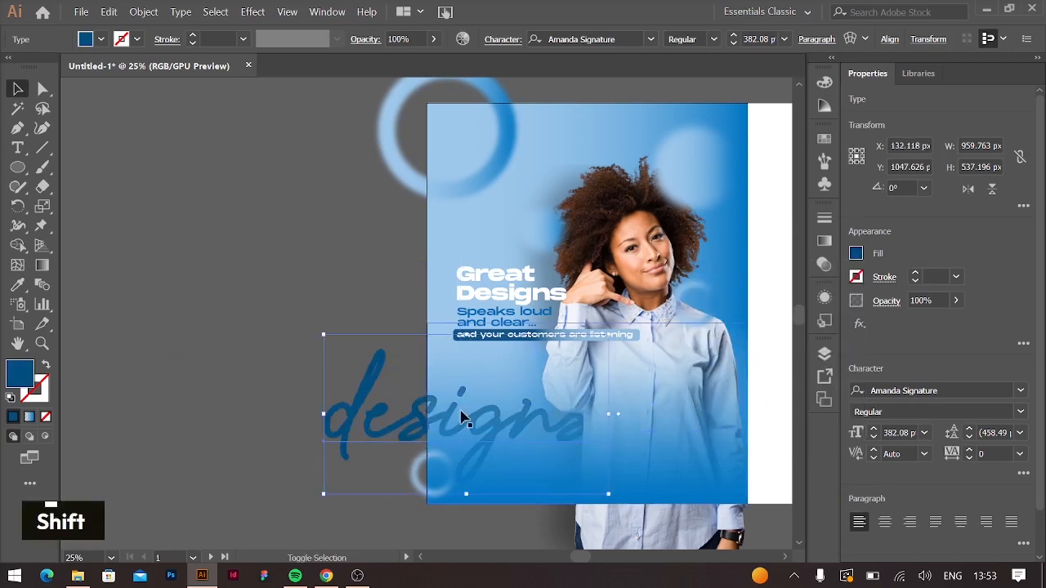
- Enlarge the script "designs" text to about 1332 × 746 px and place it across the artboard's lower half
{"action": "left_click_drag", "start_coordinate": [607, 418], "coordinate": [676, 414]}
{"action": "left_click_drag", "start_coordinate": [417, 420], "coordinate": [421, 384]}
{"action": "left_click_drag", "start_coordinate": [351, 389], "coordinate": [338, 389]}
{"action": "left_click_drag", "start_coordinate": [416, 399], "coordinate": [415, 396]}
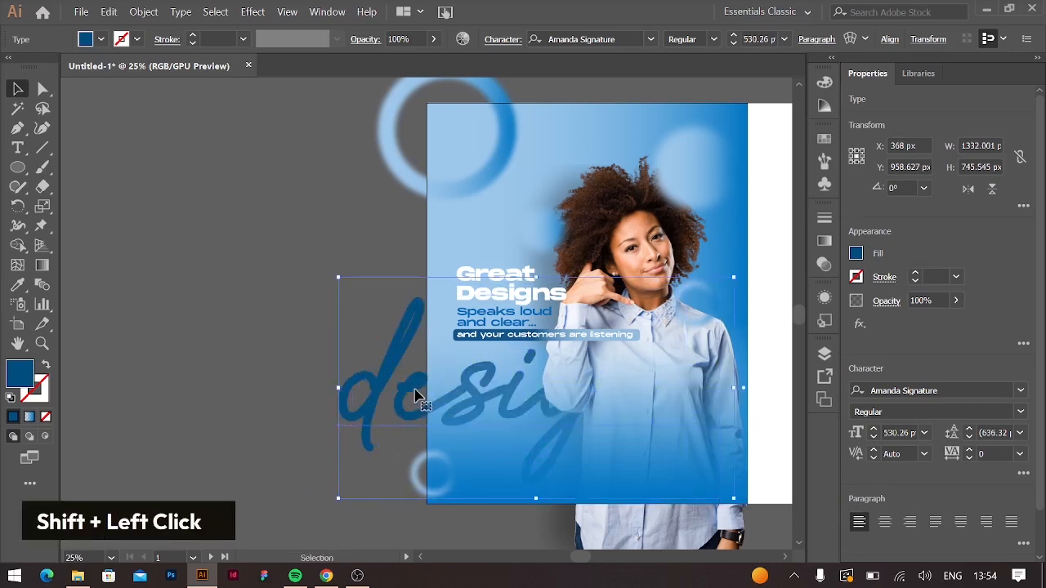
- Paste a copy of the script "designs" text directly behind the original and bring it forward two levels
{"action": "key", "text": "ctrl+b"}
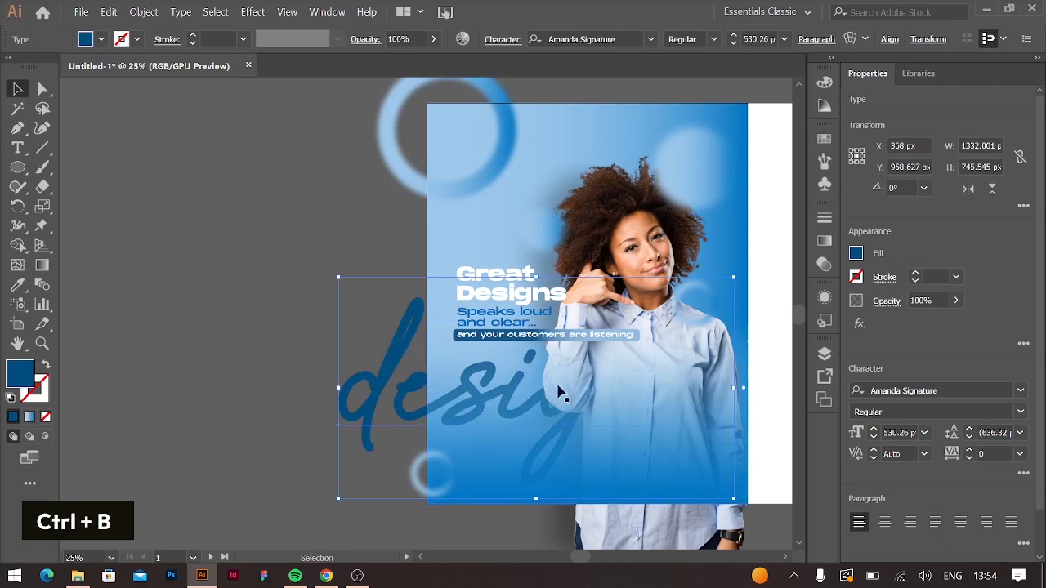
{"action": "key", "text": "ctrl+bracketright"}
{"action": "key", "text": "ctrl+bracketright"}
- Give the copied script text no fill and a 1 pt white stroke
{"action": "left_click", "coordinate": [915, 272]}
{"action": "left_click", "coordinate": [855, 253]}
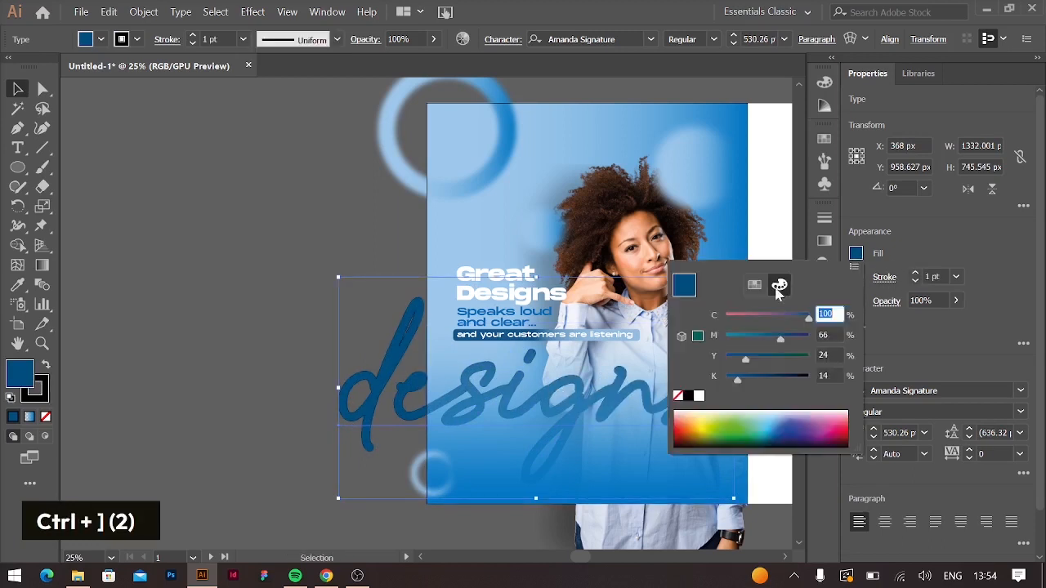
{"action": "left_click", "coordinate": [677, 395]}
{"action": "left_click", "coordinate": [856, 276]}
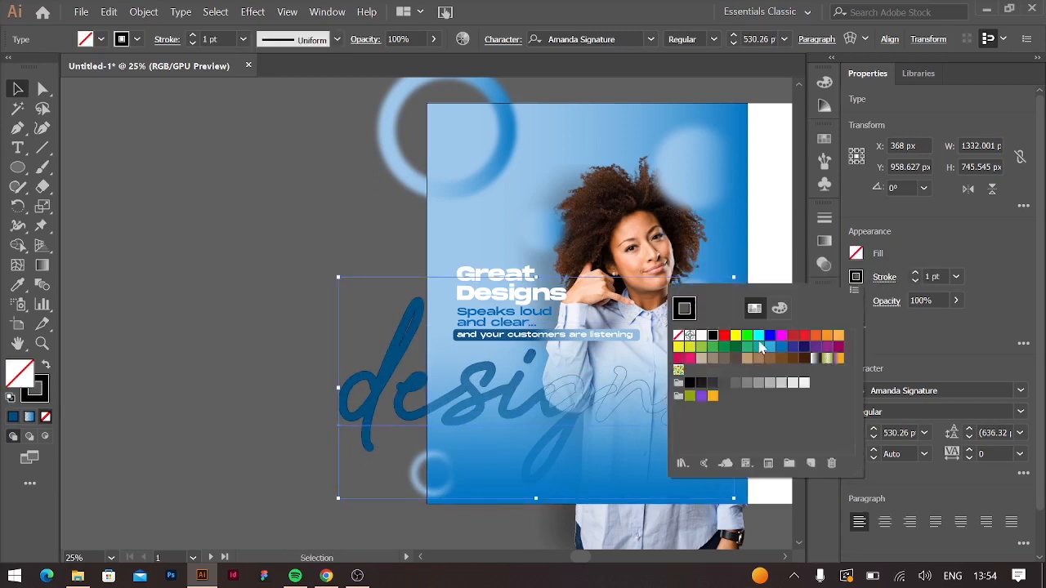
{"action": "left_click", "coordinate": [701, 336]}
{"action": "left_click", "coordinate": [915, 274]}
{"action": "left_click", "coordinate": [318, 378]}
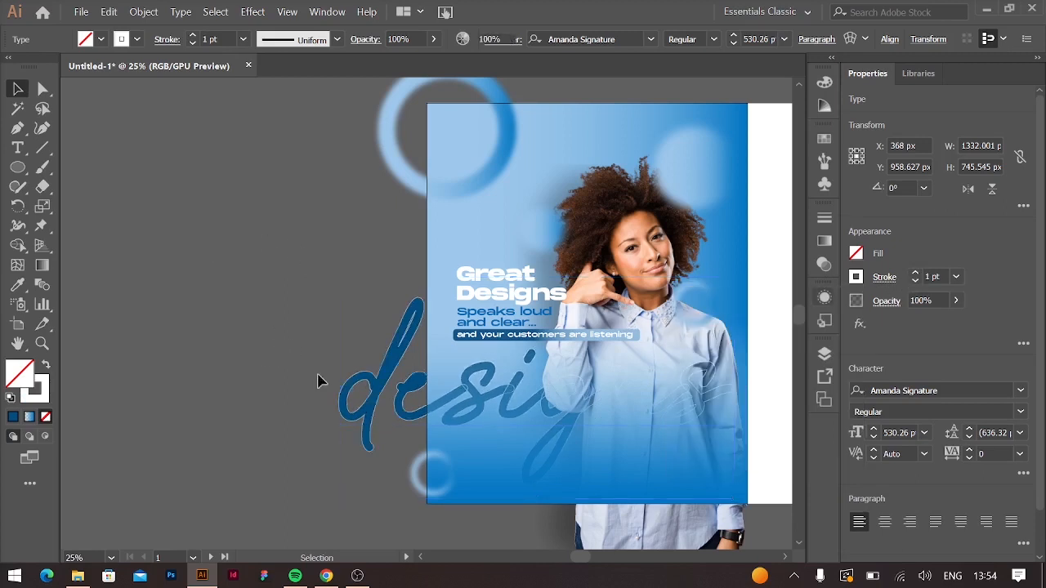
{"action": "left_click", "coordinate": [365, 423], "text": "ctrl"}
{"action": "key", "text": "ctrl+g"}
{"action": "key", "text": "shift+Right"}
{"action": "left_click", "coordinate": [369, 412]}
{"action": "scroll", "coordinate": [371, 402], "scroll_direction": "right", "scroll_amount": 3}
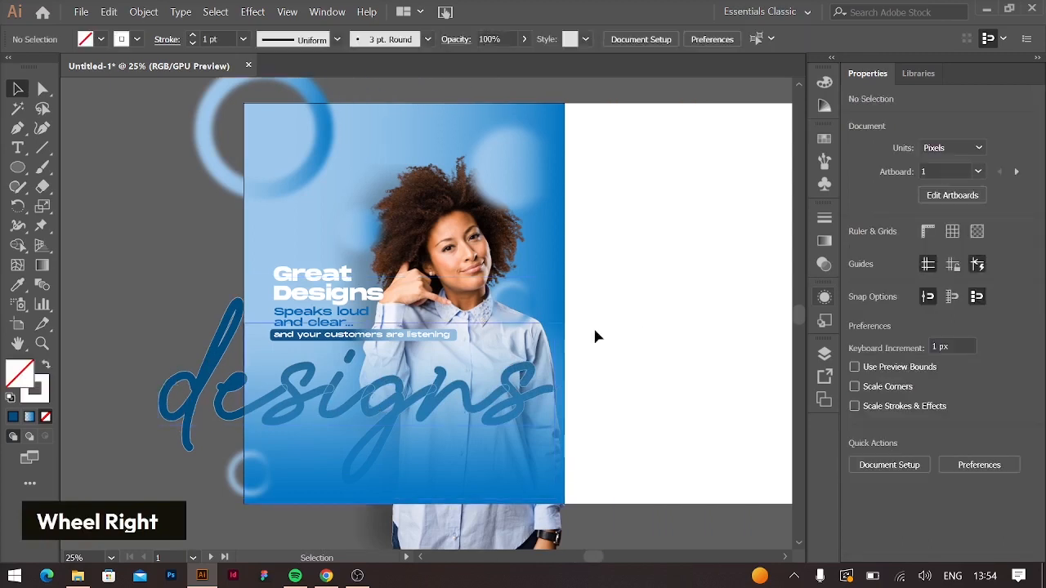
{"action": "key", "text": "ctrl+z"}
{"action": "key", "text": "ctrl+z"}
{"action": "key", "text": "ctrl+z"}
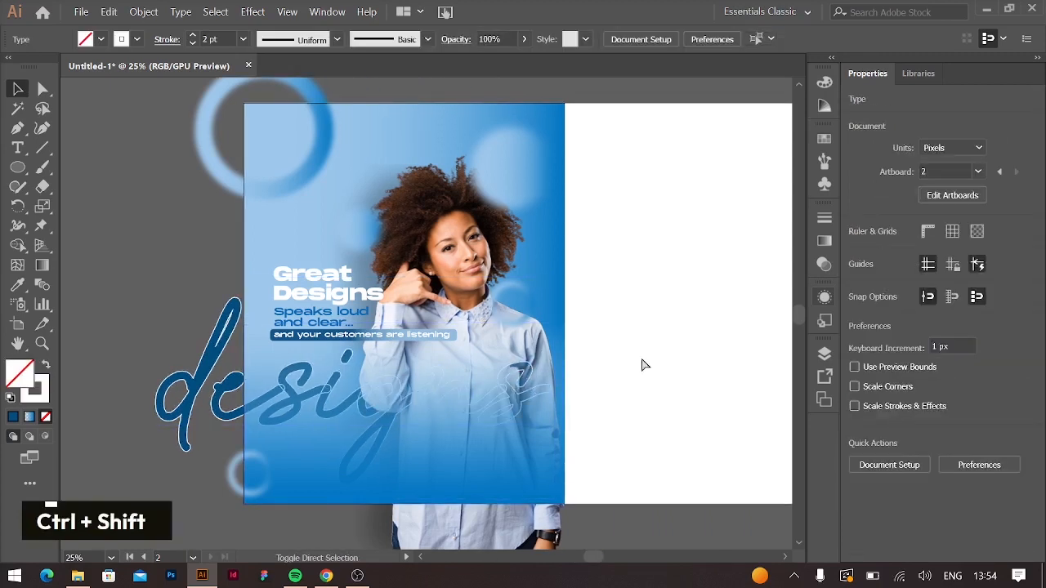
{"action": "key", "text": "ctrl+shift+z"}
{"action": "key", "text": "ctrl+shift+z"}
{"action": "key", "text": "ctrl+shift+z"}
- Rotate the filled and outlined script "designs" texts together about 5° counterclockwise
{"action": "scroll", "coordinate": [586, 253], "scroll_direction": "down", "scroll_amount": 2}
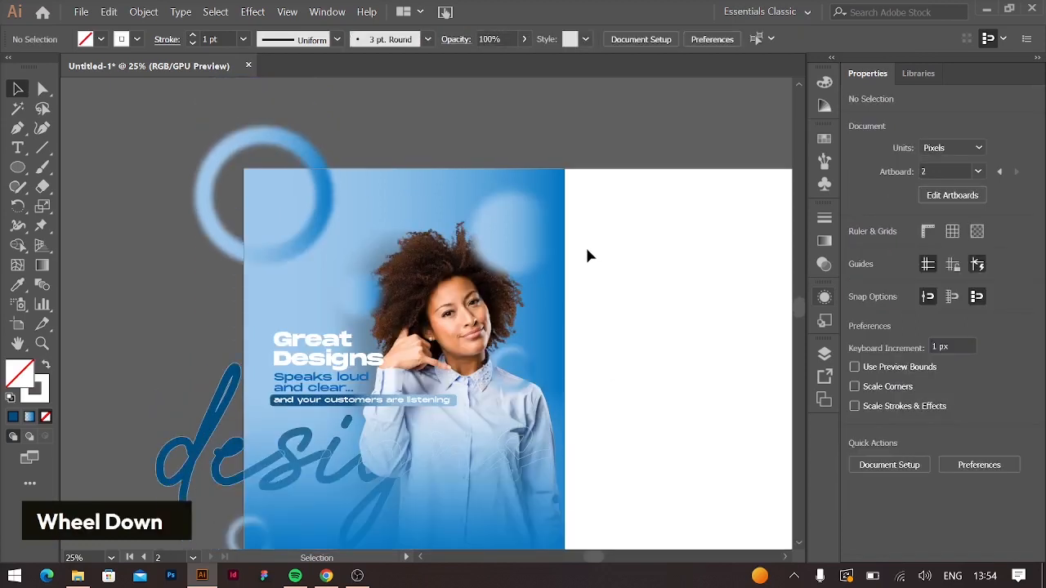
{"action": "scroll", "coordinate": [586, 255], "scroll_direction": "down", "scroll_amount": 2}
{"action": "left_click", "coordinate": [169, 433]}
{"action": "left_click_drag", "start_coordinate": [551, 282], "coordinate": [549, 276]}
{"action": "left_click", "coordinate": [689, 287]}
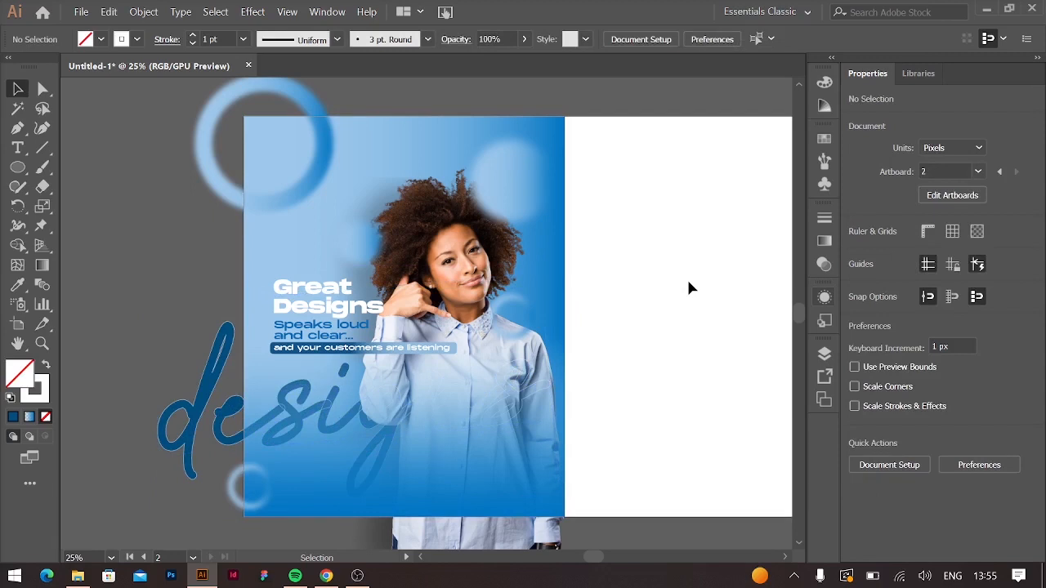
{"action": "left_click", "coordinate": [187, 414]}
{"action": "left_click", "coordinate": [667, 392]}
- Duplicate the tagline text just below its bar and change the copy to "Lets make this happen"
{"action": "key", "text": "ctrl+equal"}
{"action": "scroll", "coordinate": [351, 343], "scroll_direction": "left", "scroll_amount": 2}
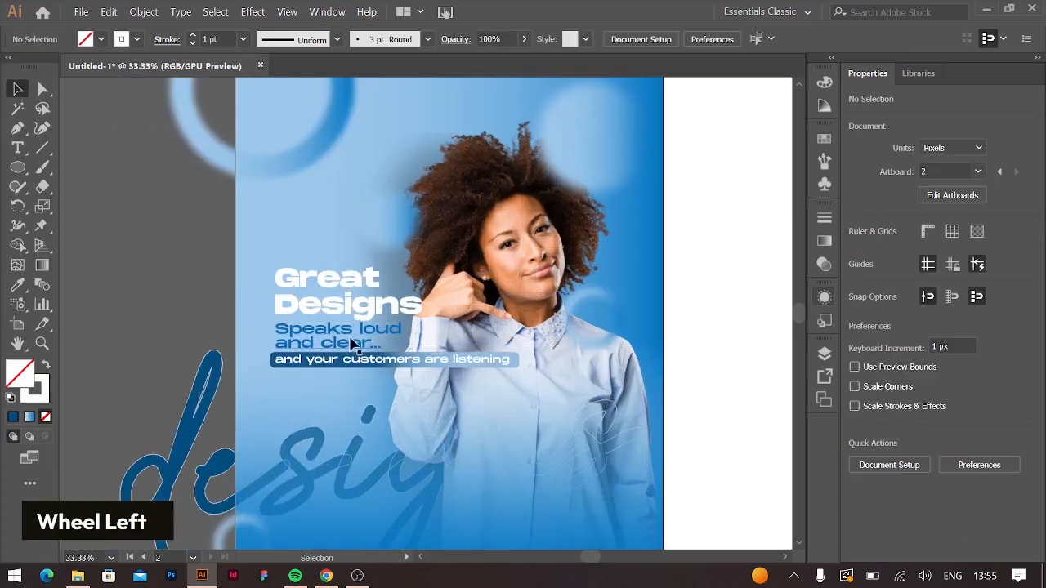
{"action": "mouse_move", "coordinate": [338, 363]}
{"action": "left_mouse_down"}
{"action": "mouse_move", "coordinate": [343, 384]}
{"action": "mouse_move", "coordinate": [331, 379]}
{"action": "left_mouse_up"}
{"action": "double_click", "coordinate": [332, 379]}
{"action": "type", "text": "Lets make this happen"}
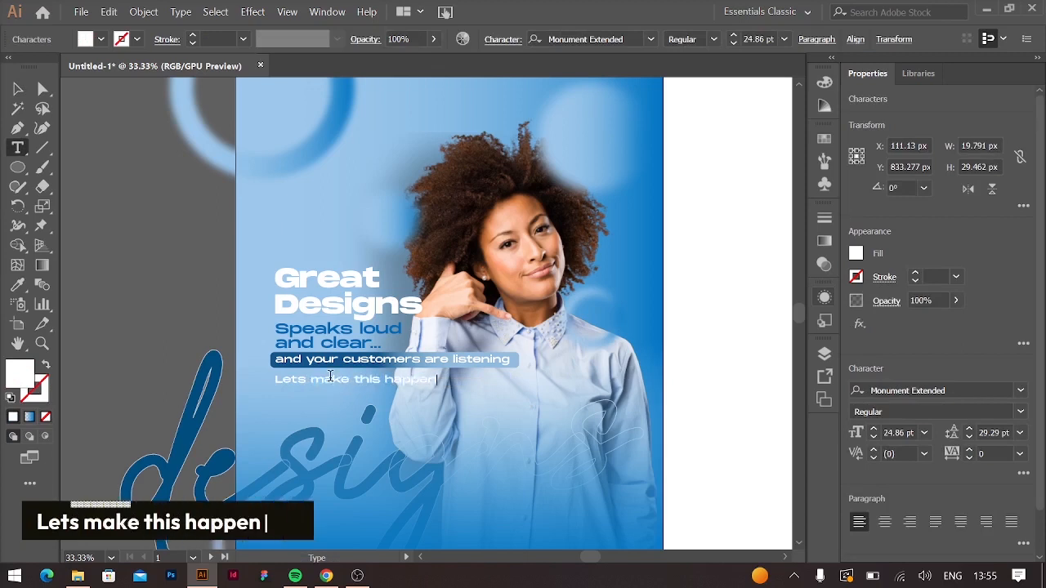
{"action": "key", "text": "ctrl+a"}
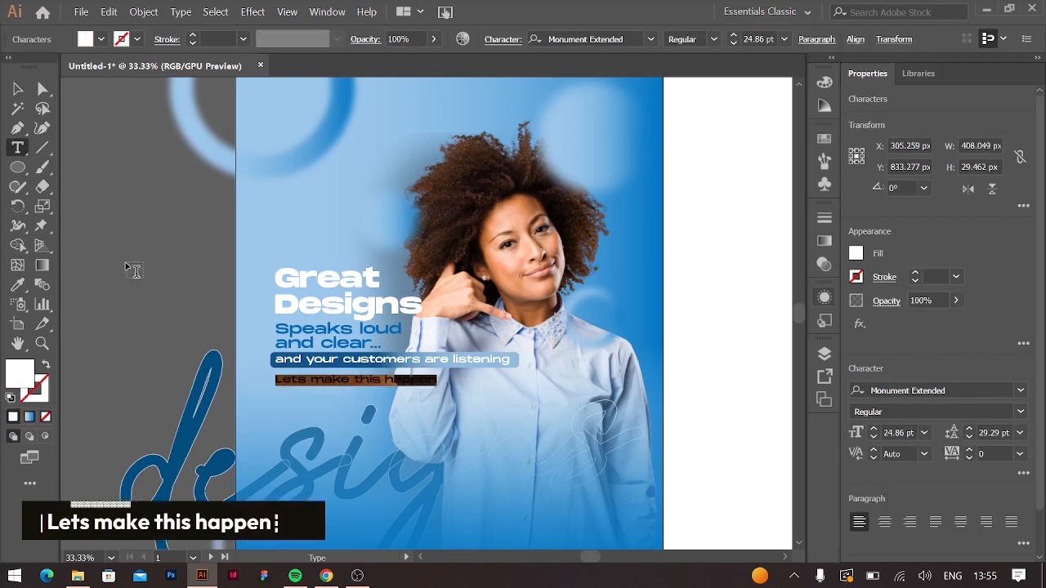
{"action": "left_click", "coordinate": [23, 90]}
{"action": "left_click", "coordinate": [460, 372]}
- Break the "Lets make this happen" text into two lines after "make"
{"action": "double_click", "coordinate": [354, 379]}
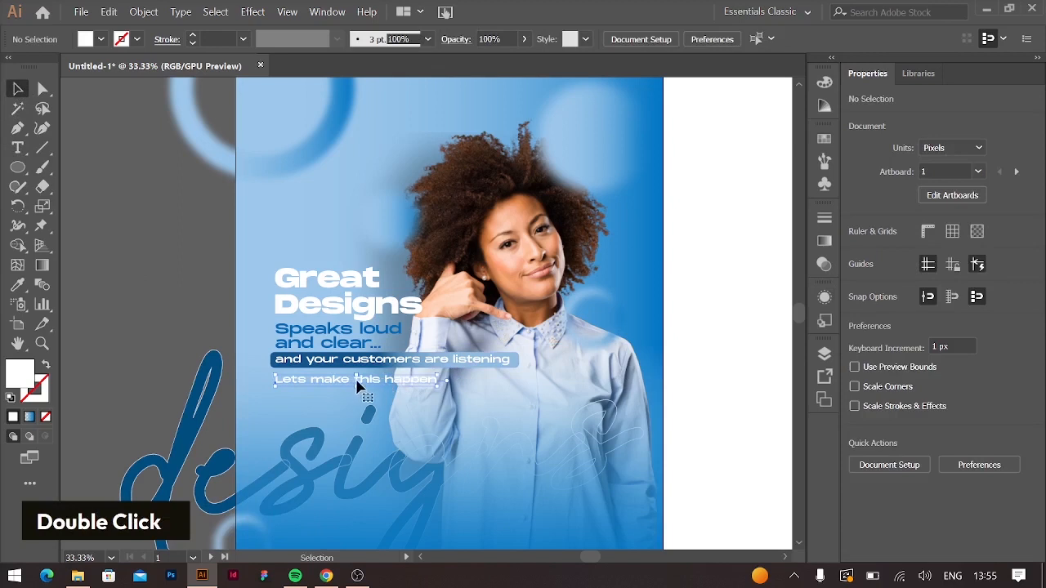
{"action": "key", "text": "ctrl+Left"}
{"action": "key", "text": "Return"}
{"action": "key", "text": "Down"}
{"action": "key", "text": "Down"}
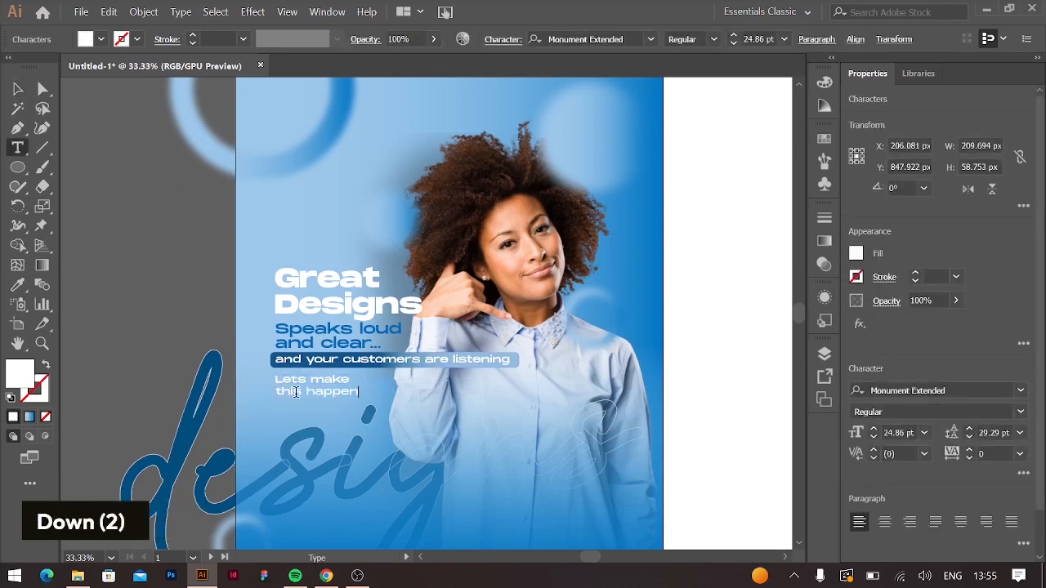
- Duplicate the "Lets make this happen" text below itself and replace the copy's wording with the contact phone number
{"action": "left_click_drag", "start_coordinate": [350, 397], "coordinate": [344, 422]}
{"action": "double_click", "coordinate": [344, 422]}
{"action": "key", "text": "ctrl+a"}
{"action": "type", "text": "08130"}
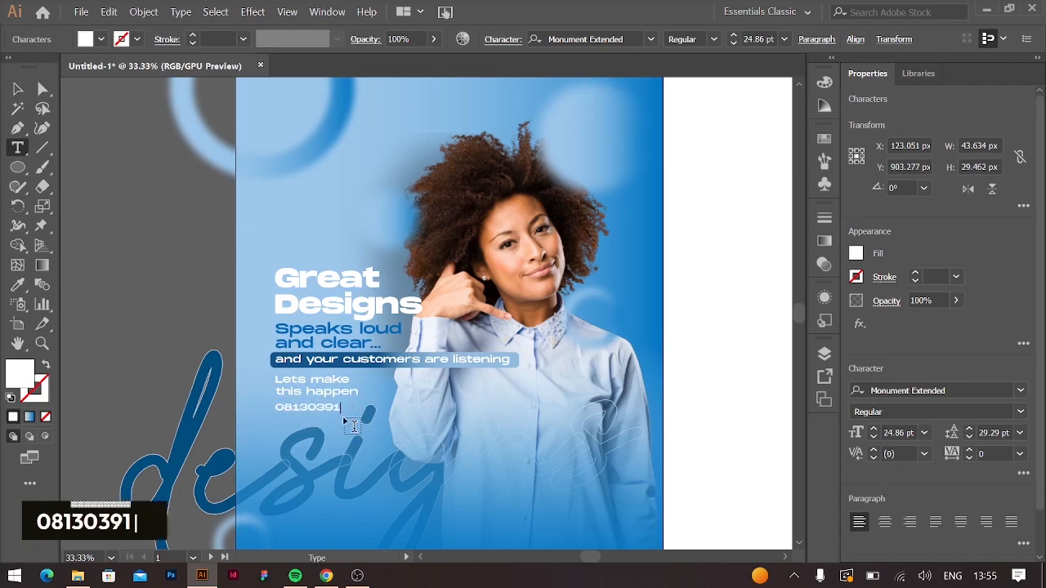
- Set the phone number in Ultrabold with a pure blue fill and enlarge it to about 302 px wide
{"action": "key", "text": "ctrl+a"}
{"action": "left_click", "coordinate": [1020, 412]}
{"action": "left_click", "coordinate": [878, 446]}
{"action": "left_click", "coordinate": [855, 254]}
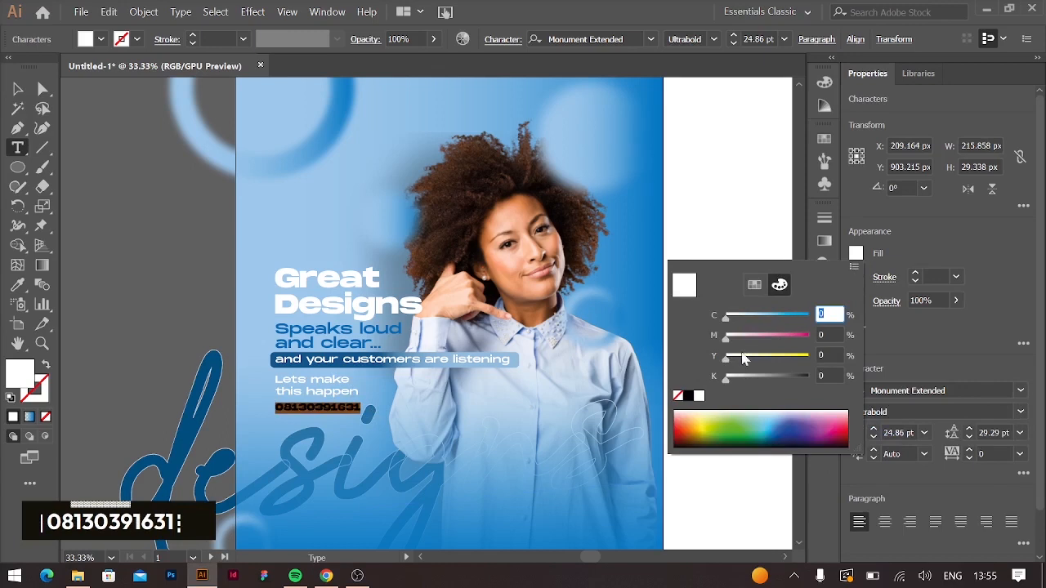
{"action": "left_click", "coordinate": [769, 313]}
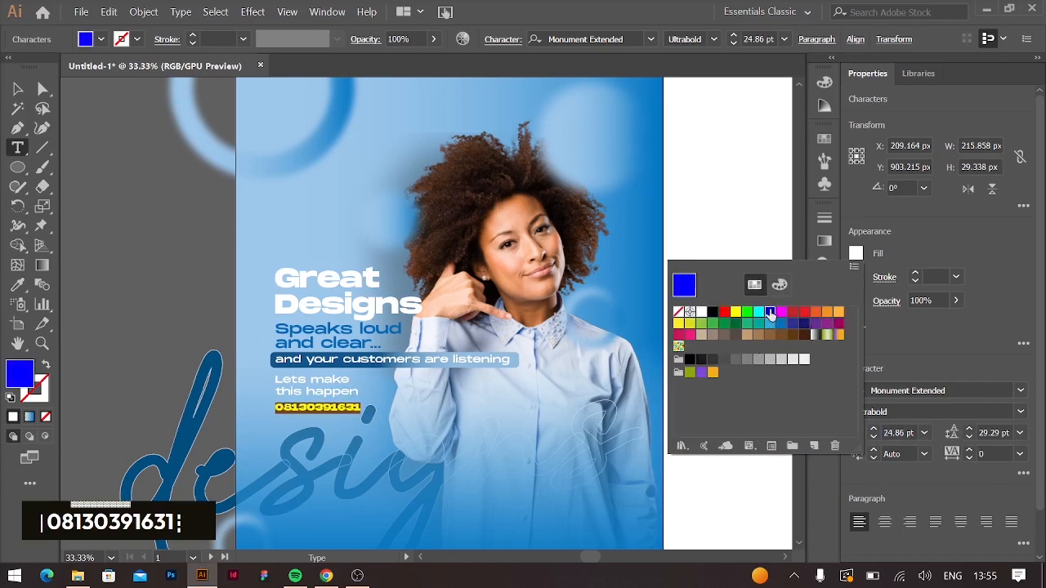
{"action": "left_click", "coordinate": [18, 88]}
{"action": "left_click_drag", "start_coordinate": [361, 414], "coordinate": [395, 423]}
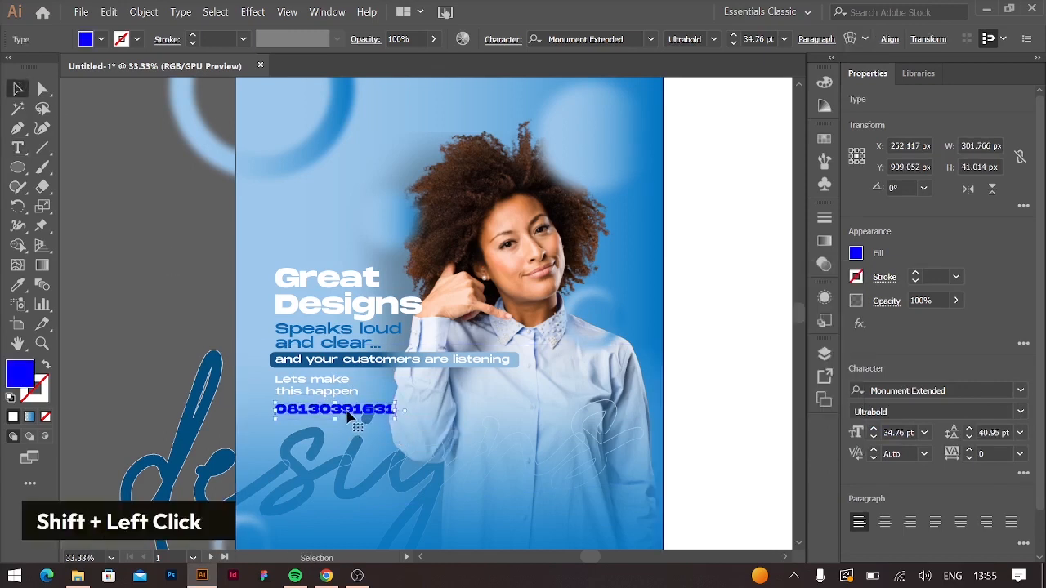
- Move both script "designs" texts down 30 px, clear of the phone number
{"action": "left_click", "coordinate": [190, 470]}
{"action": "scroll", "coordinate": [172, 457], "scroll_direction": "down", "scroll_amount": 3}
{"action": "key", "text": "shift+Down"}
{"action": "key", "text": "shift+Down"}
{"action": "key", "text": "shift+Down"}
{"action": "key", "text": "shift+Down"}
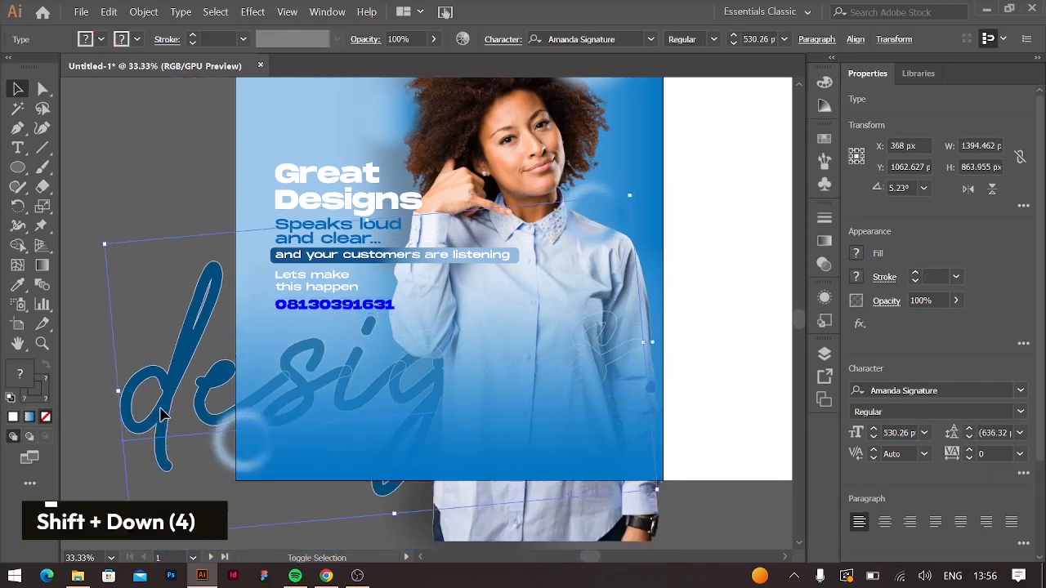
{"action": "key", "text": "shift+Up"}
{"action": "left_click", "coordinate": [118, 195]}
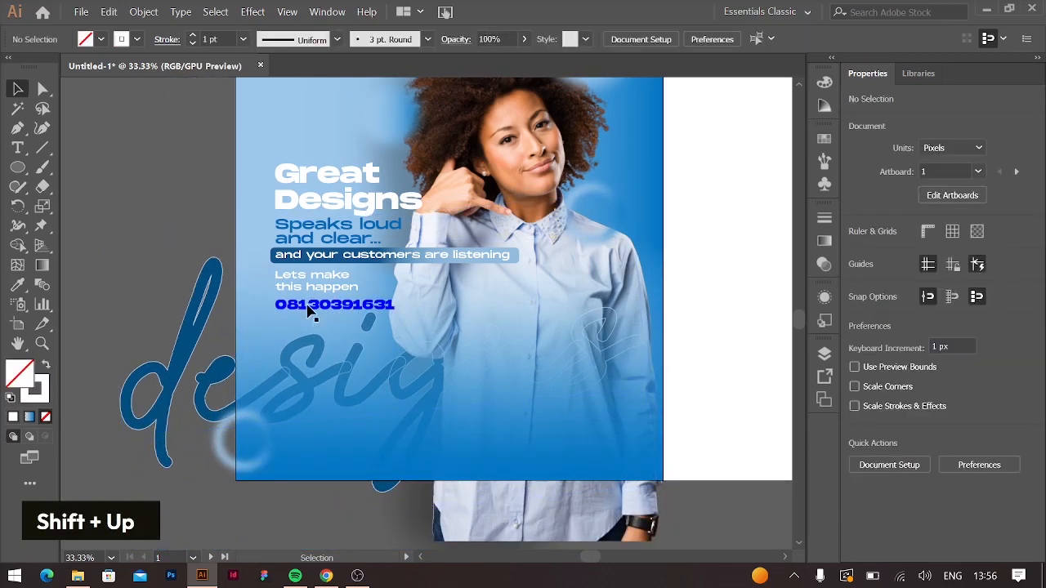
- Recolor the phone number medium blue with C 93.33, M 56, Y 0, K 0
{"action": "left_click", "coordinate": [215, 352]}
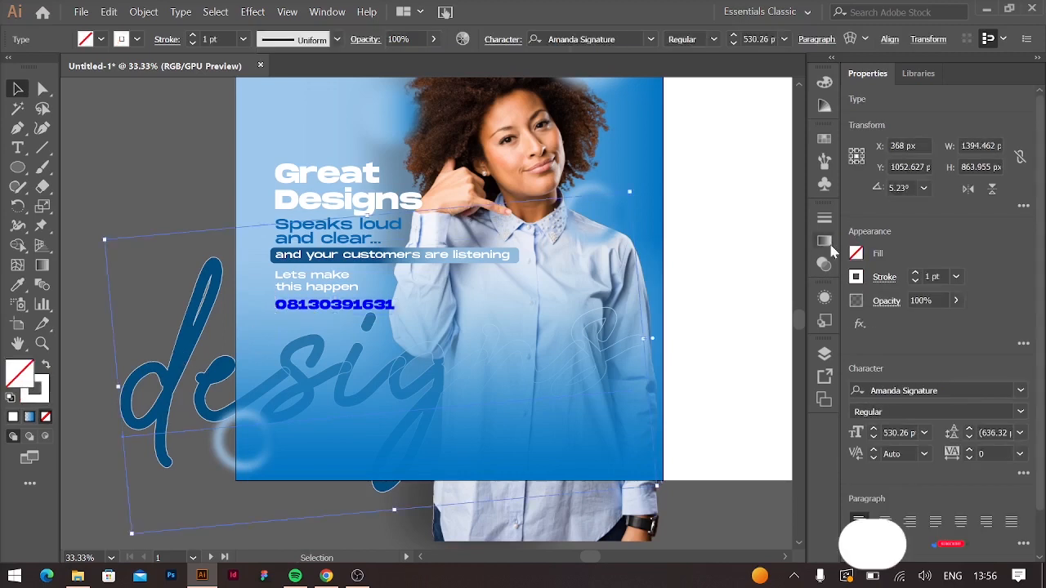
{"action": "left_click", "coordinate": [164, 180]}
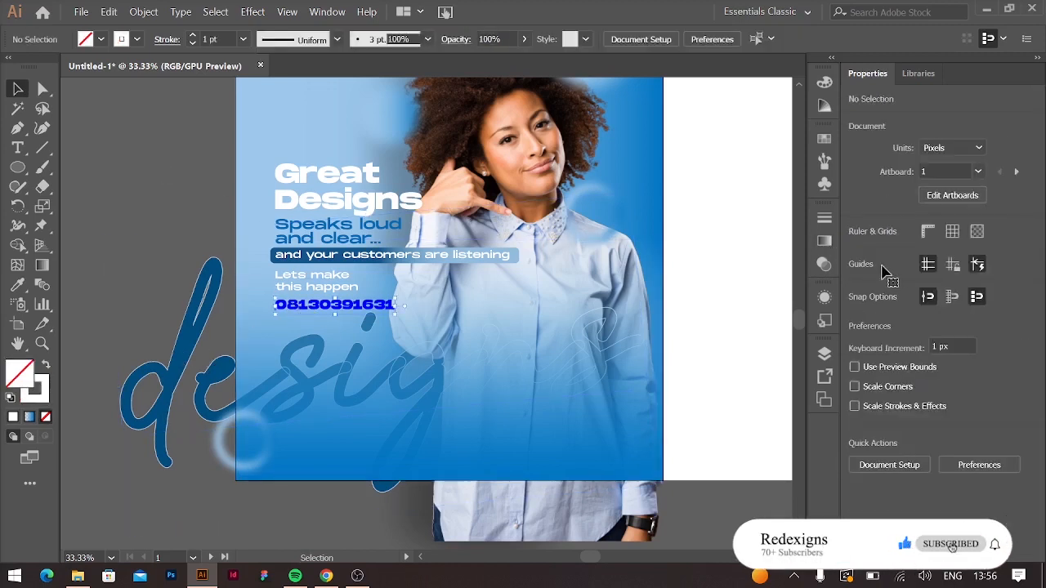
{"action": "left_click", "coordinate": [856, 253]}
{"action": "left_click", "coordinate": [778, 284]}
{"action": "left_click_drag", "start_coordinate": [780, 343], "coordinate": [774, 340]}
- Nudge the phone number 1 px left and 3 px down
{"action": "key", "text": "Left"}
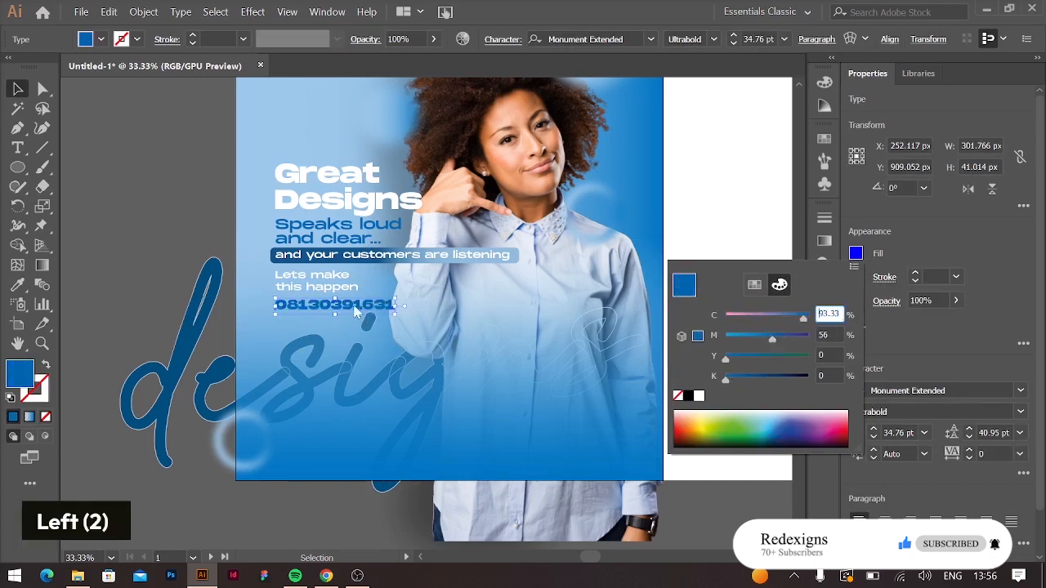
{"action": "key", "text": "Left"}
{"action": "key", "text": "Down"}
{"action": "key", "text": "Down"}
{"action": "key", "text": "Down"}
{"action": "scroll", "coordinate": [252, 309], "scroll_direction": "up", "scroll_amount": 1}
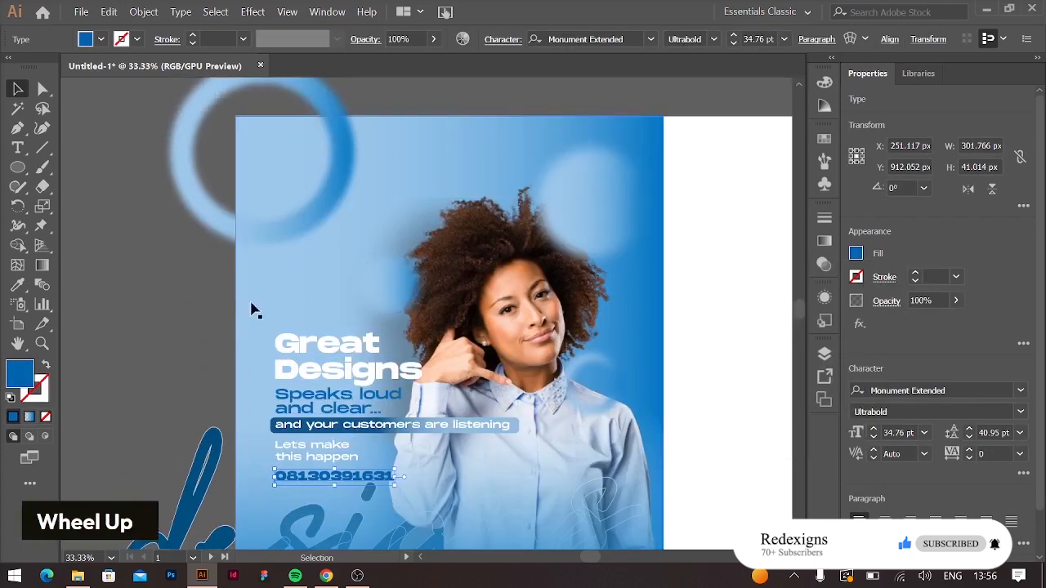
{"action": "left_click", "coordinate": [242, 428]}
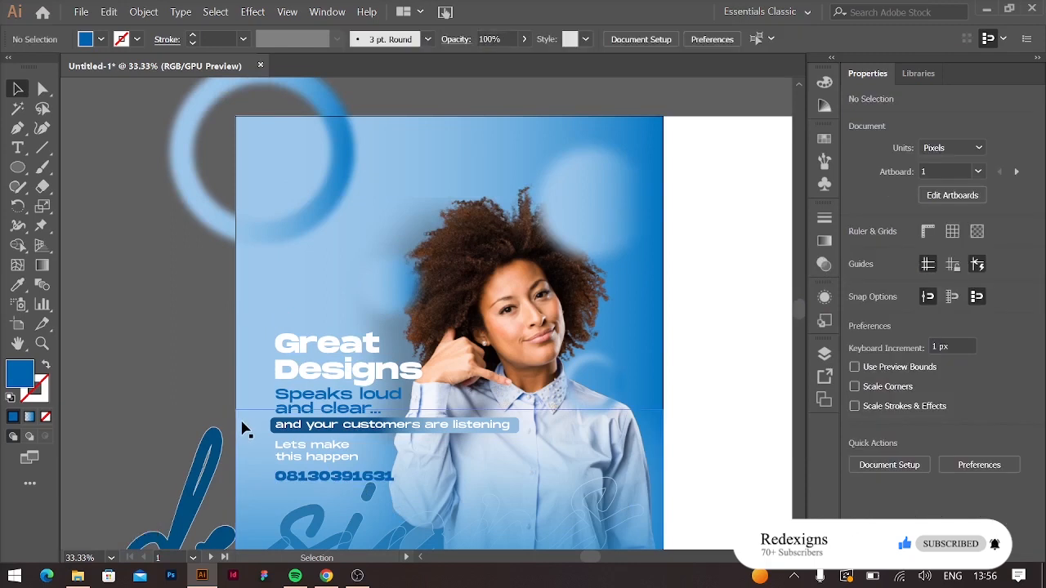
- Draw a rounded rectangle about 172 × 56 px near the artboard's upper-right corner and fill it with the sampled background gradient
{"action": "right_click", "coordinate": [18, 169]}
{"action": "left_click", "coordinate": [156, 187]}
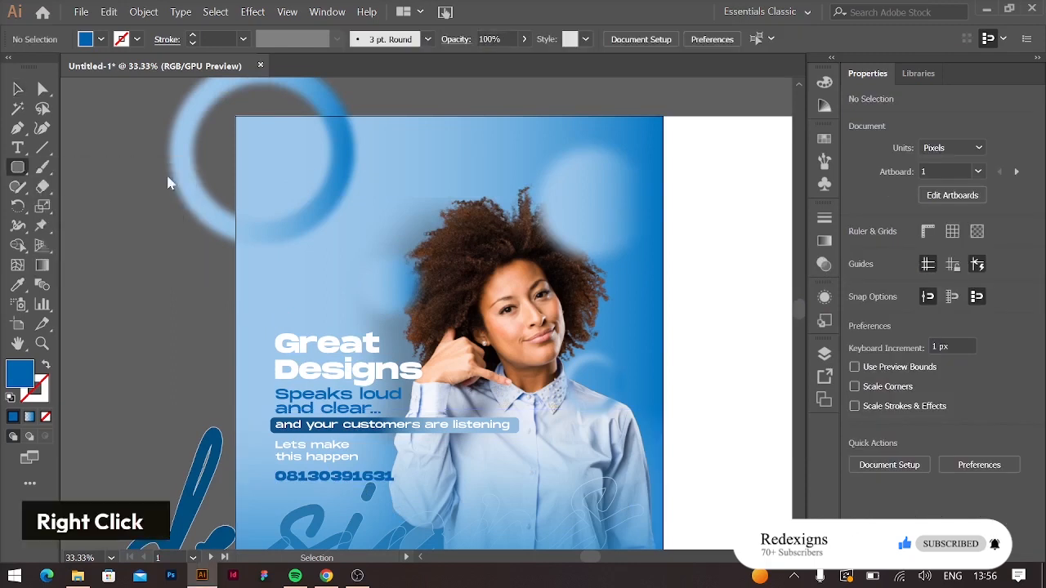
{"action": "mouse_move", "coordinate": [568, 143]}
{"action": "left_mouse_down"}
{"action": "mouse_move", "coordinate": [632, 164]}
{"action": "mouse_move", "coordinate": [606, 159]}
{"action": "left_mouse_up"}
{"action": "key", "text": "v"}
{"action": "key", "text": "i"}
{"action": "left_click", "coordinate": [645, 151]}
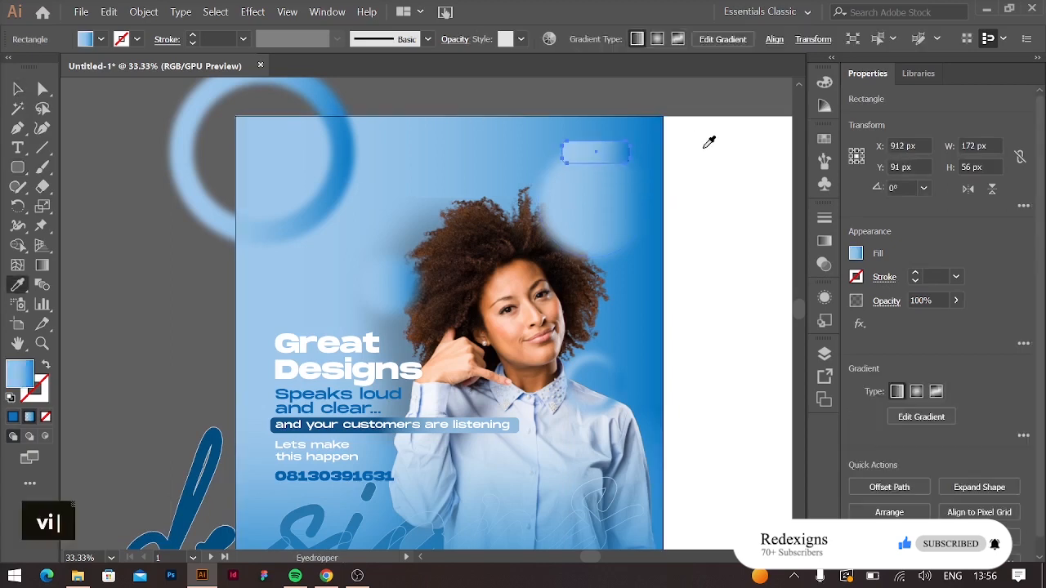
{"action": "key", "text": "v"}
- Add the text "90-28" just above the artboard's upper-right area, over the rounded rectangle
{"action": "key", "text": "ctrl+equal"}
{"action": "key", "text": "ctrl+equal"}
{"action": "key", "text": "ctrl+equal"}
{"action": "left_click", "coordinate": [17, 148]}
{"action": "left_click", "coordinate": [363, 164]}
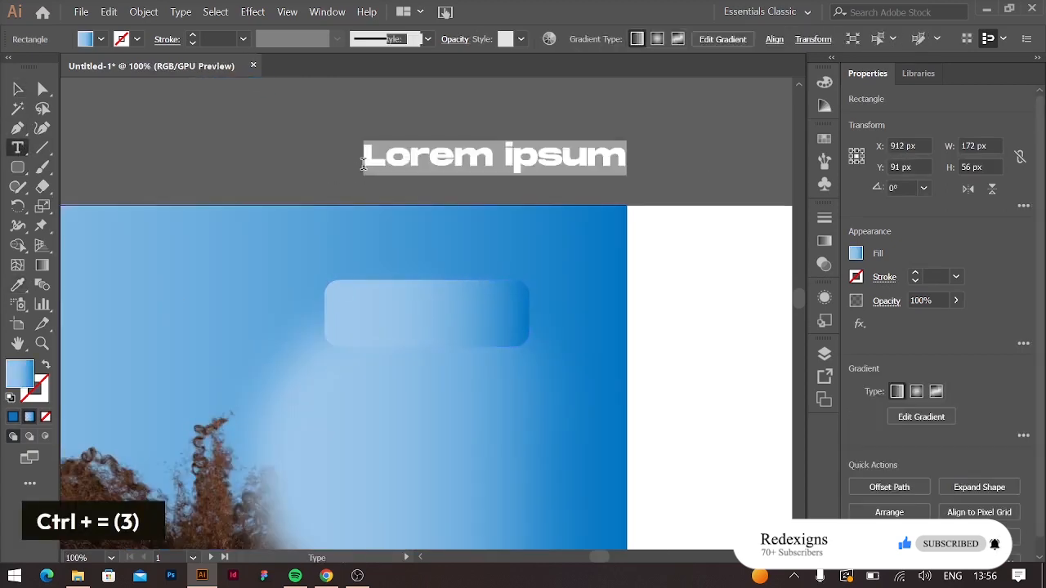
{"action": "type", "text": "90-28"}
{"action": "key", "text": "ctrl+a"}
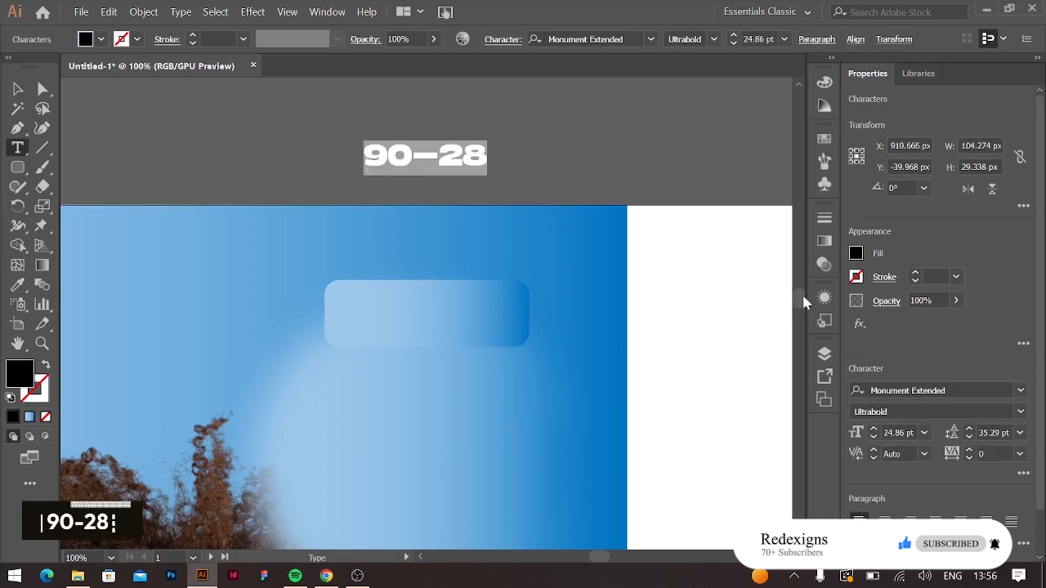
{"action": "key", "text": "Right"}
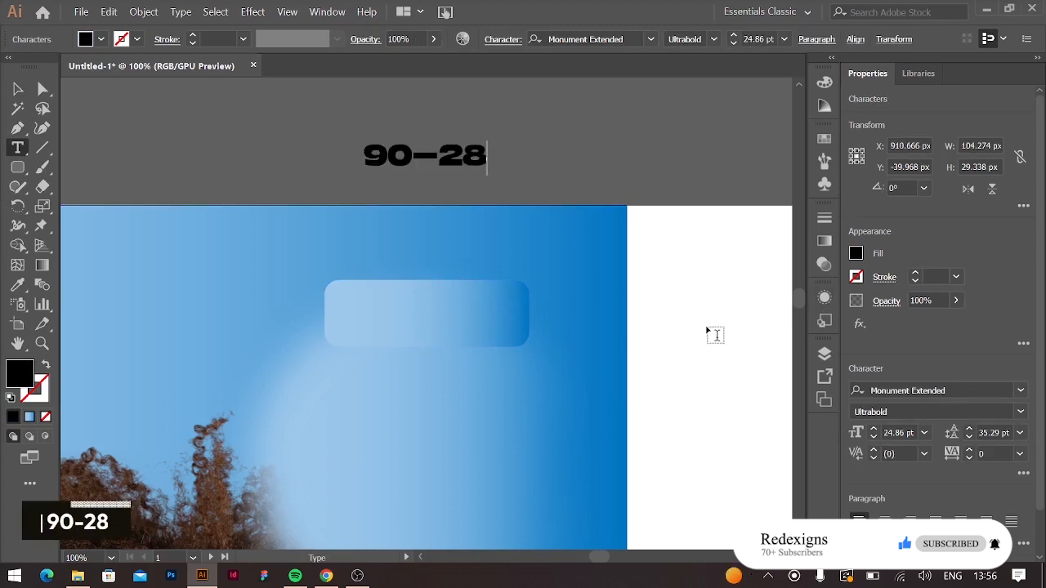
- Recolor the "90-28" text medium blue by sampling the style of the phone number text with the Eyedropper
{"action": "left_click", "coordinate": [853, 257]}
{"action": "left_click", "coordinate": [574, 157]}
{"action": "key", "text": "ctrl+a"}
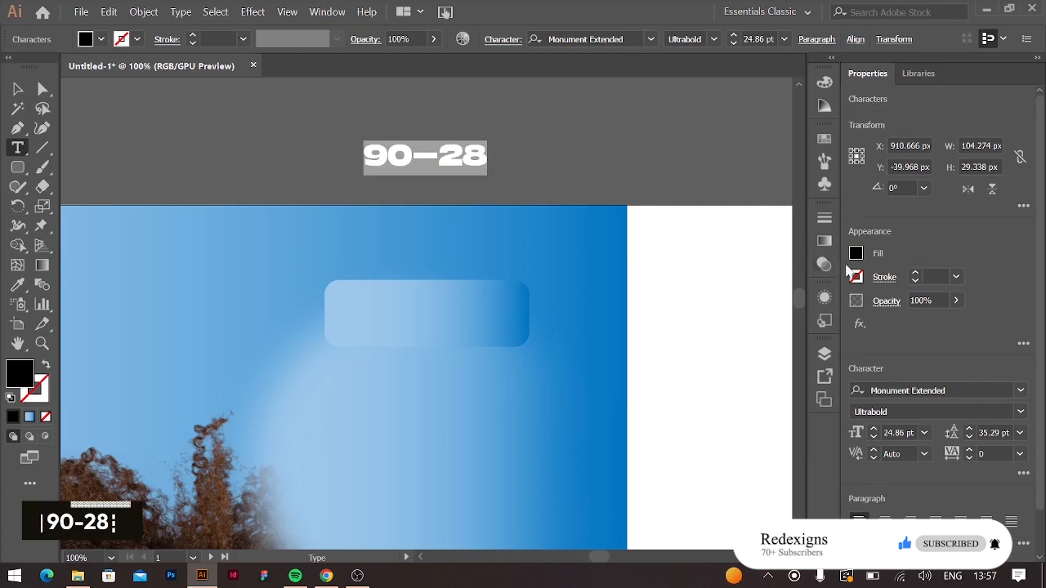
{"action": "left_click", "coordinate": [854, 256]}
{"action": "left_click", "coordinate": [754, 285]}
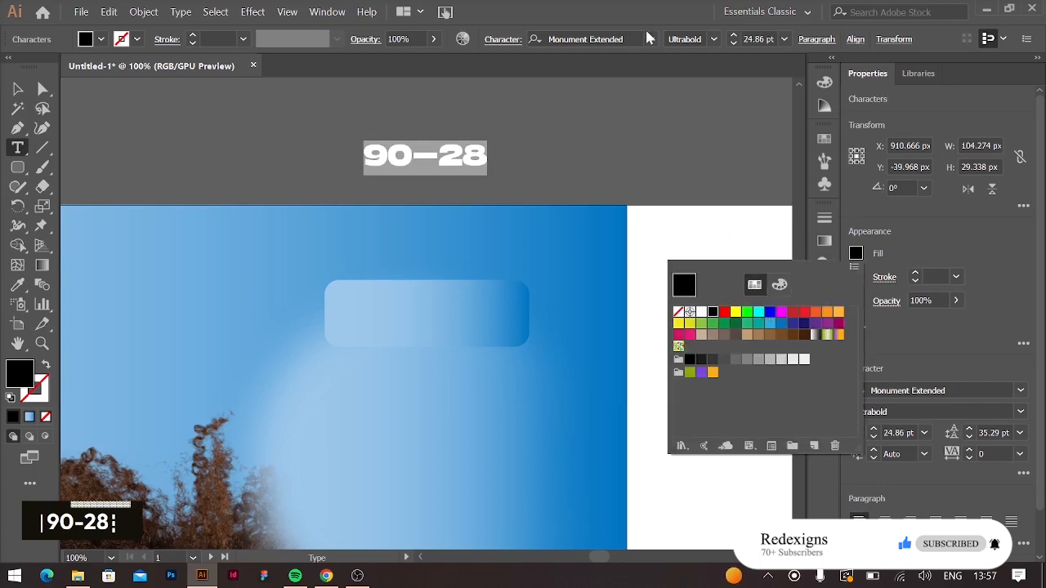
{"action": "key", "text": "ctrl+minus"}
{"action": "key", "text": "ctrl+minus"}
{"action": "scroll", "coordinate": [437, 373], "scroll_direction": "down", "scroll_amount": 5}
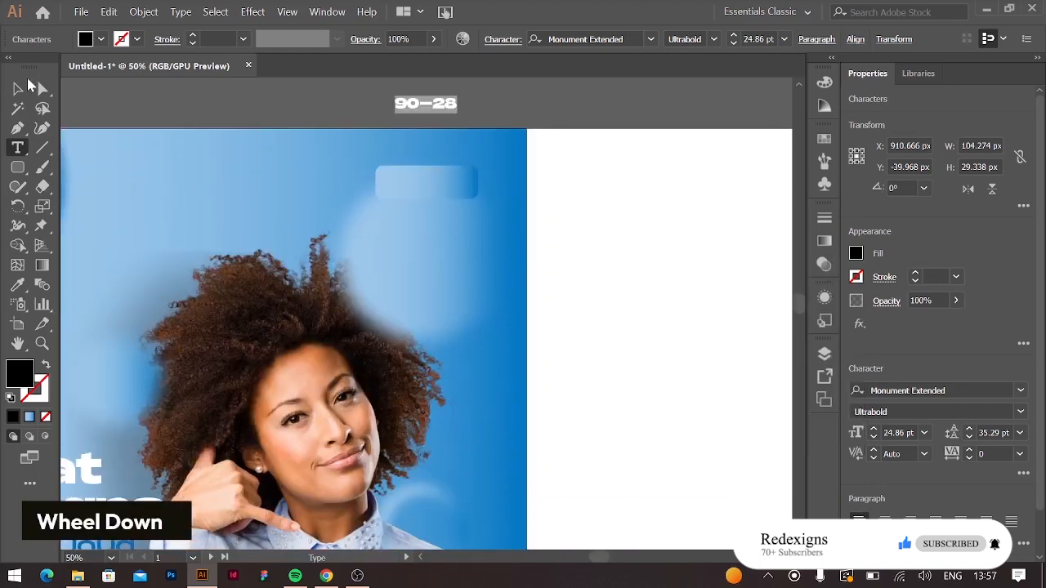
{"action": "scroll", "coordinate": [404, 346], "scroll_direction": "down", "scroll_amount": 5}
{"action": "key", "text": "i"}
{"action": "left_click", "coordinate": [357, 410]}
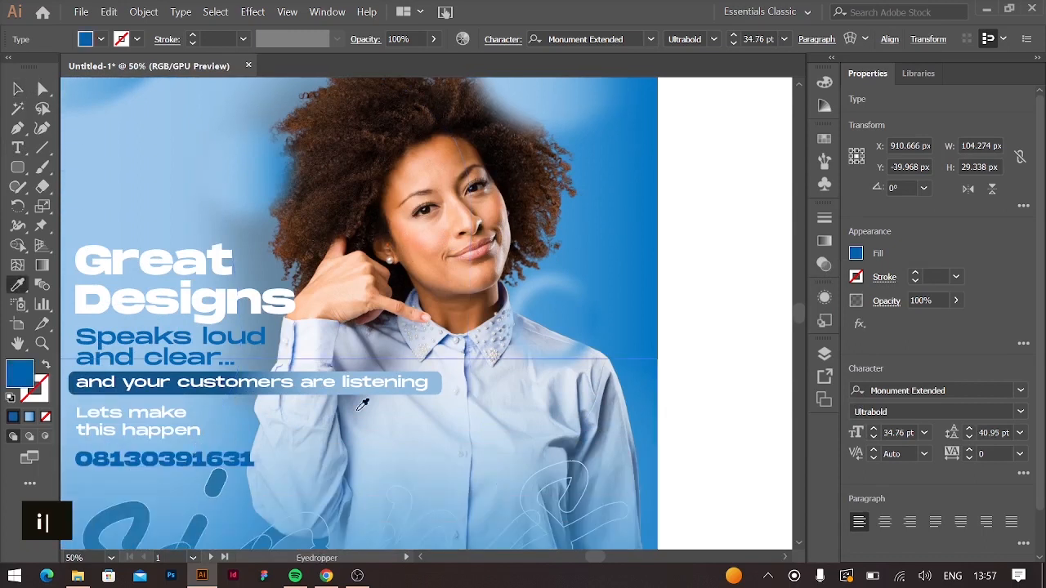
- Move the "90-28" text onto the rounded rectangle near the artboard's upper-right corner and set its font size to 18 pt
{"action": "scroll", "coordinate": [362, 404], "scroll_direction": "up", "scroll_amount": 5}
{"action": "key", "text": "v"}
{"action": "left_click_drag", "start_coordinate": [600, 161], "coordinate": [584, 241]}
{"action": "left_click", "coordinate": [924, 433]}
{"action": "left_click", "coordinate": [948, 309]}
- Shrink the rounded rectangle behind the "90-28" text to about 115 × 34 px
{"action": "key", "text": "ctrl+equal"}
{"action": "key", "text": "ctrl+equal"}
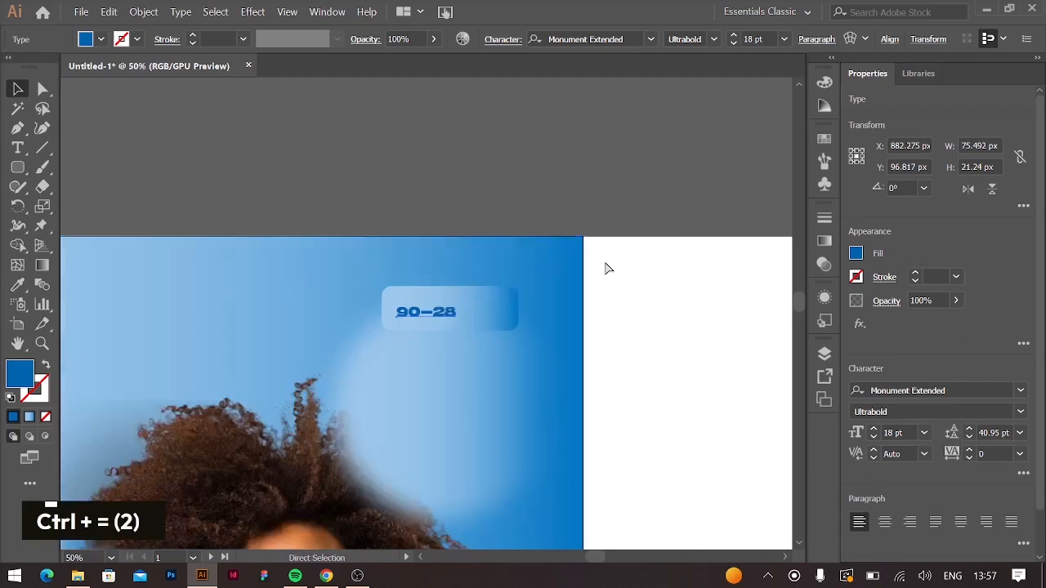
{"action": "key", "text": "ctrl+equal"}
{"action": "key", "text": "ctrl+equal"}
{"action": "key", "text": "ctrl+equal"}
{"action": "left_click", "coordinate": [730, 218]}
{"action": "scroll", "coordinate": [731, 217], "scroll_direction": "right", "scroll_amount": 3}
{"action": "left_click_drag", "start_coordinate": [749, 193], "coordinate": [542, 236]}
- Center the "90-28" text on the resized rounded rectangle with a short move and fine nudges
{"action": "key", "text": "ctrl+minus"}
{"action": "key", "text": "ctrl+minus"}
{"action": "key", "text": "ctrl+minus"}
{"action": "key", "text": "ctrl+minus"}
{"action": "left_click_drag", "start_coordinate": [435, 324], "coordinate": [428, 326]}
{"action": "key", "text": "Up"}
{"action": "key", "text": "Up"}
{"action": "key", "text": "Up"}
{"action": "key", "text": "Up"}
{"action": "key", "text": "Up"}
{"action": "key", "text": "Up"}
{"action": "key", "text": "Up"}
{"action": "key", "text": "Down"}
{"action": "key", "text": "Left"}
{"action": "key", "text": "Left"}
- Move the "90-28" text and its rounded rectangle together nearer the artboard's upper-right corner, at about X 918.5, Y 109 px
{"action": "left_click", "coordinate": [436, 311], "text": "shift"}
{"action": "left_click_drag", "start_coordinate": [456, 314], "coordinate": [498, 299]}
{"action": "key", "text": "ctrl+minus"}
{"action": "scroll", "coordinate": [495, 339], "scroll_direction": "down", "scroll_amount": 2}
{"action": "key", "text": "shift+Down"}
{"action": "key", "text": "shift+Left"}
{"action": "key", "text": "shift+Left"}
{"action": "scroll", "coordinate": [501, 350], "scroll_direction": "down", "scroll_amount": 1}
{"action": "key", "text": "shift+Down"}
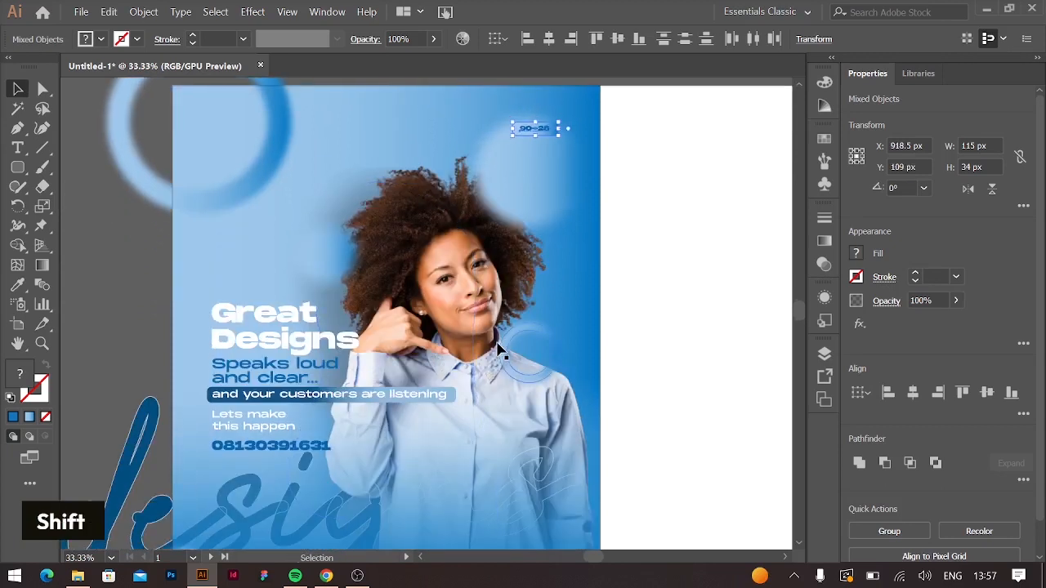
{"action": "left_click", "coordinate": [776, 246]}
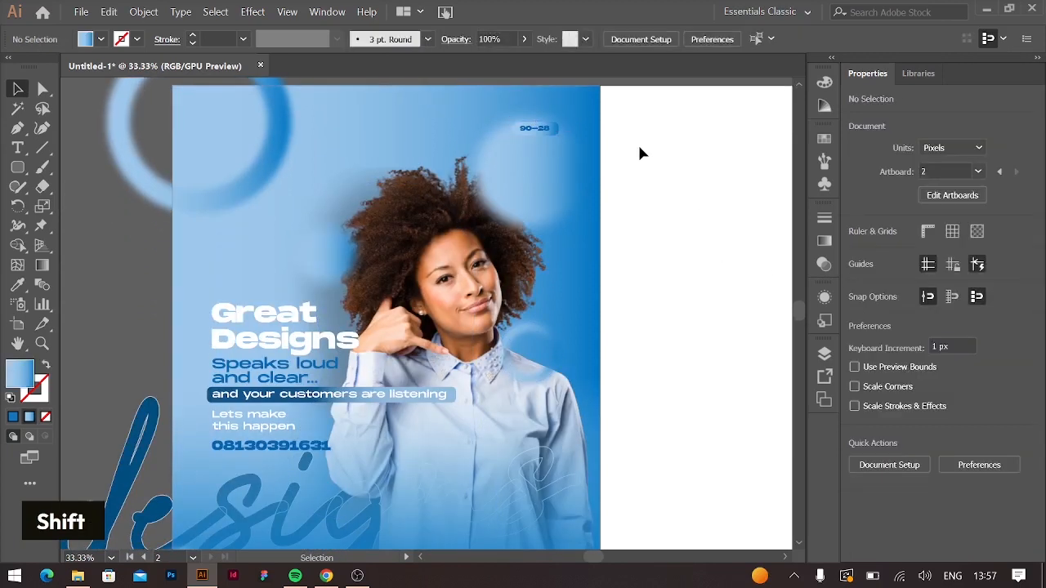
{"action": "left_click", "coordinate": [553, 129]}
{"action": "left_click", "coordinate": [697, 299]}
{"action": "key", "text": "ctrl+minus"}
{"action": "scroll", "coordinate": [697, 299], "scroll_direction": "up", "scroll_amount": 1}
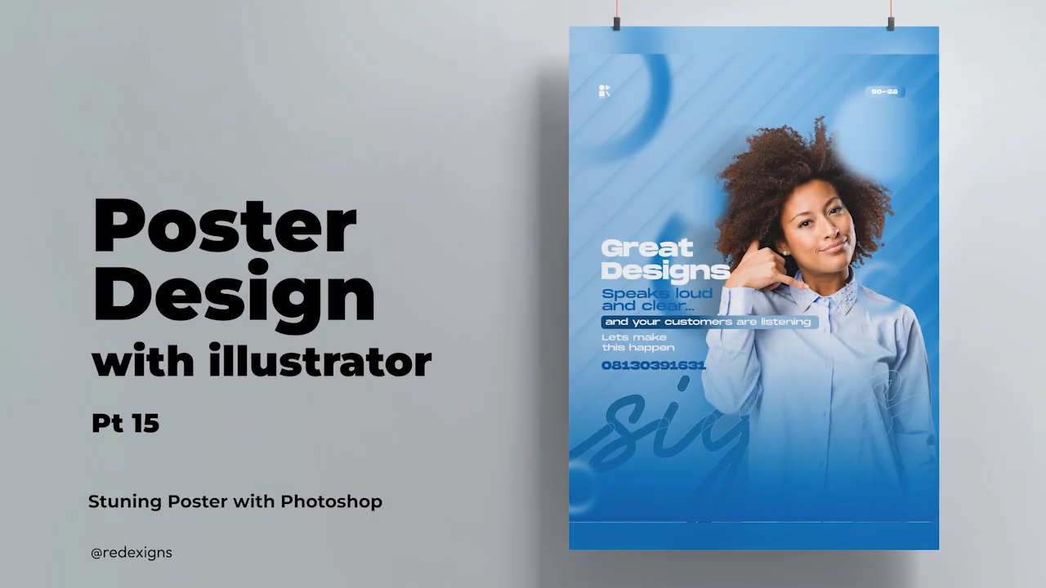